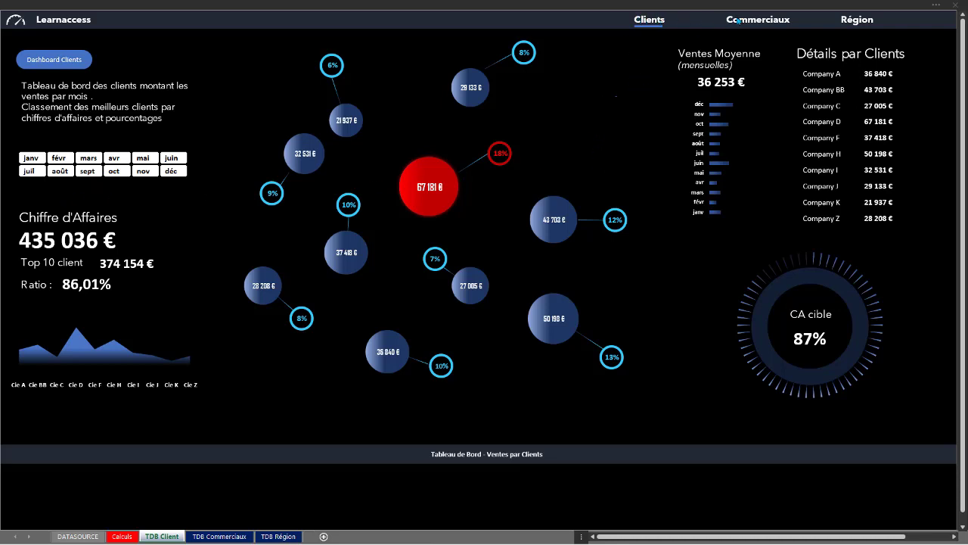
View the Commerciaux and Région dashboards, and return to the Clients dashboard
left_click(756, 22)
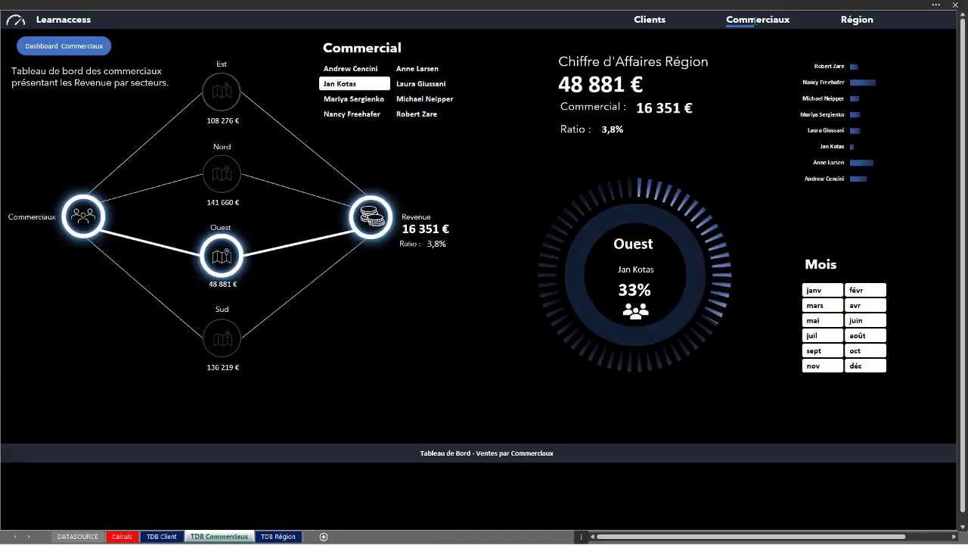
left_click(859, 25)
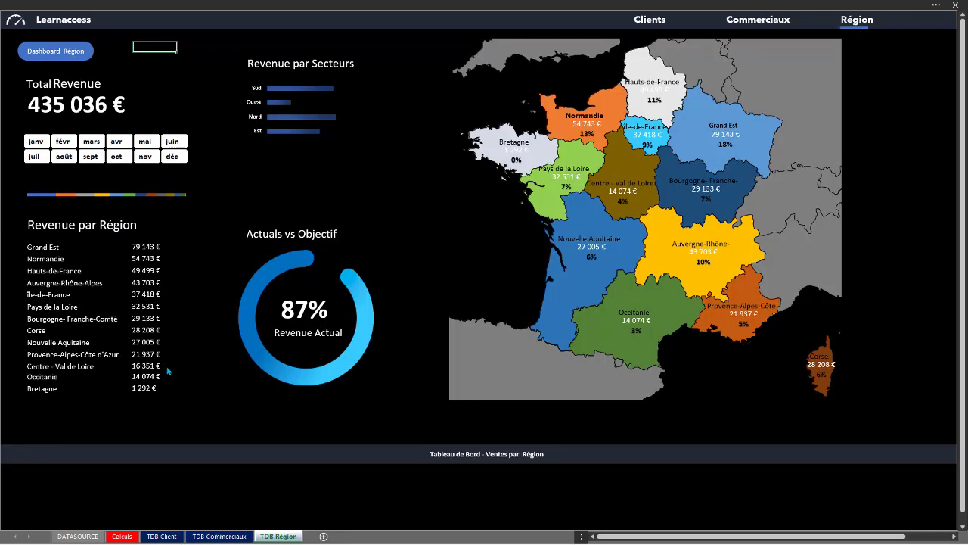
left_click(756, 20)
left_click(655, 21)
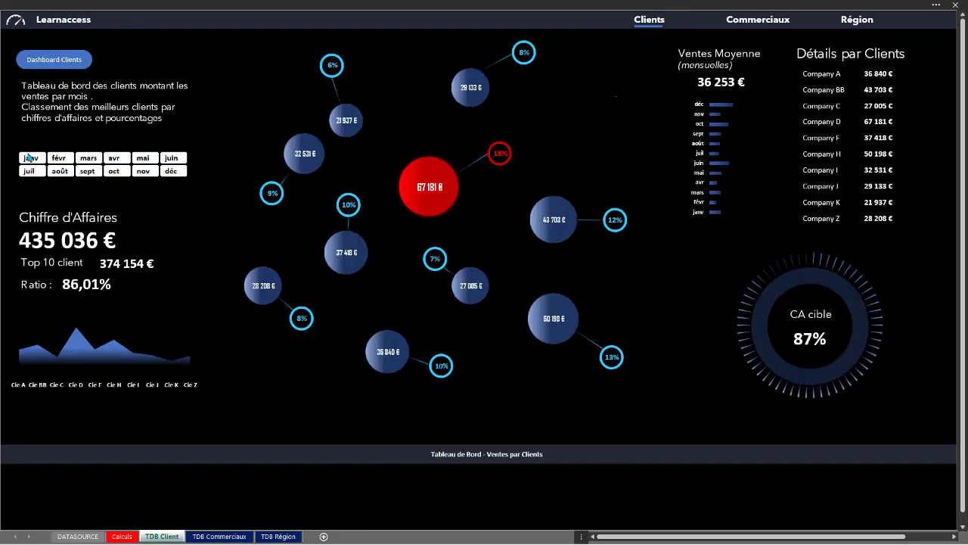
Filter the Clients dashboard by the months janv to juin, by janv to nov, and restore all twelve months
left_click(173, 174)
mouse_move(171, 174)
left_mouse_down()
mouse_move(23, 162)
mouse_move(171, 157)
left_mouse_up()
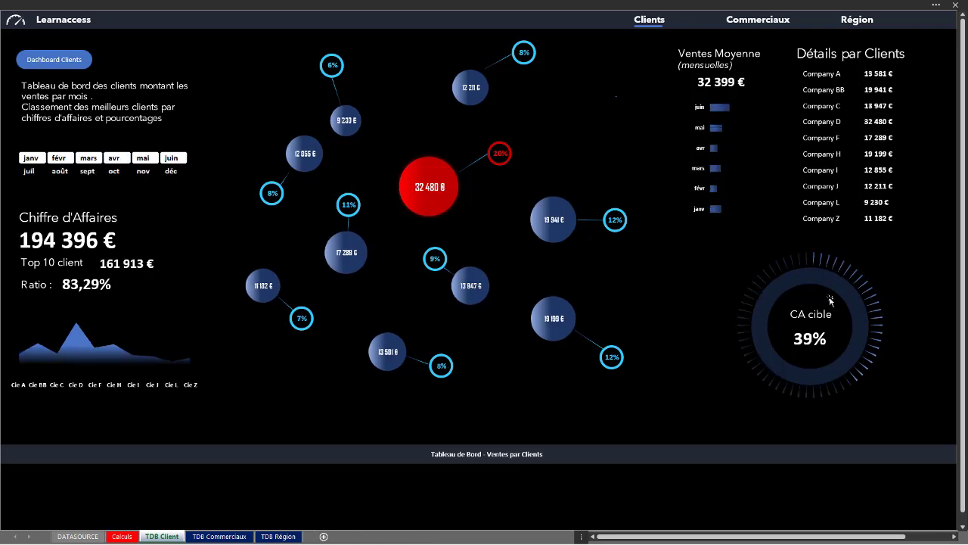
left_click_drag(30, 159, 140, 174)
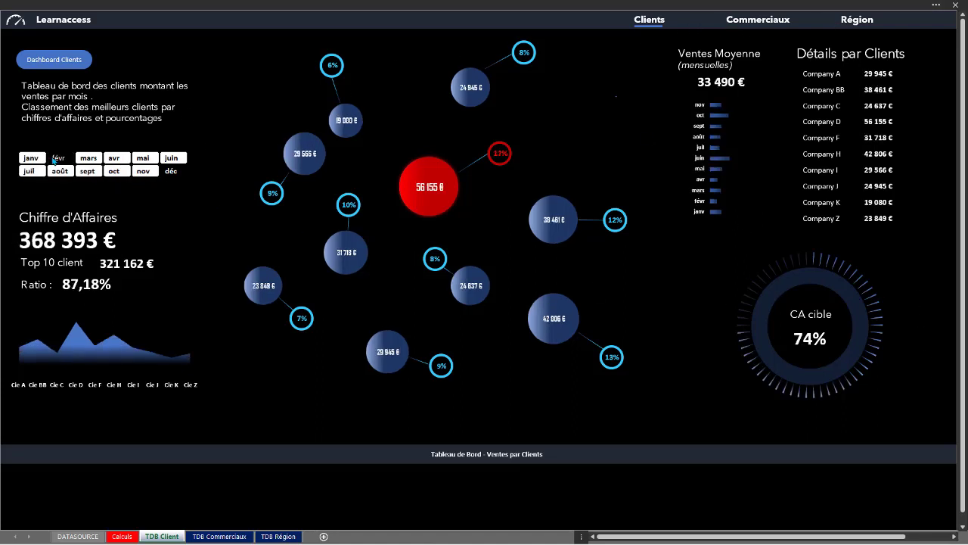
left_click_drag(30, 158, 209, 180)
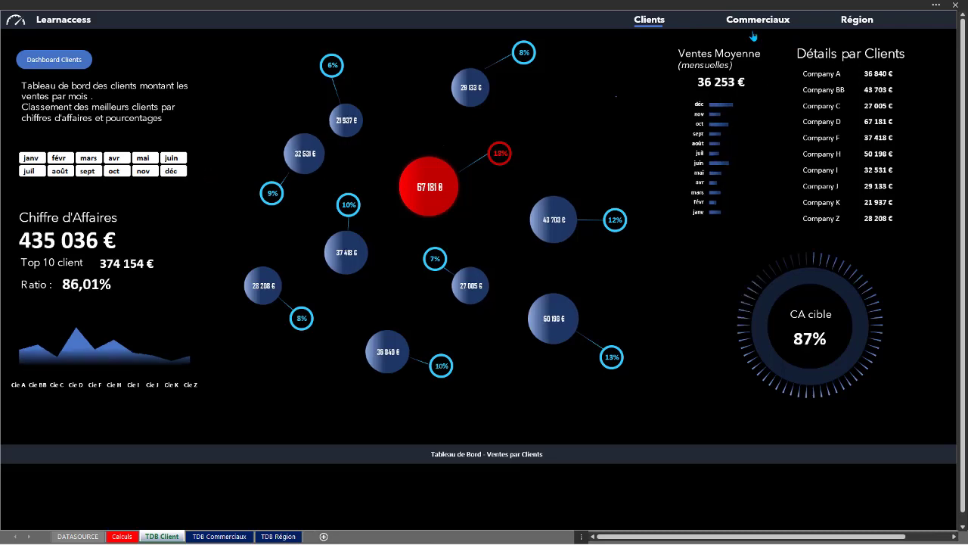
Filter the Commerciaux dashboard by different salespeople in turn and by several months, and end with all months selected
left_click(753, 28)
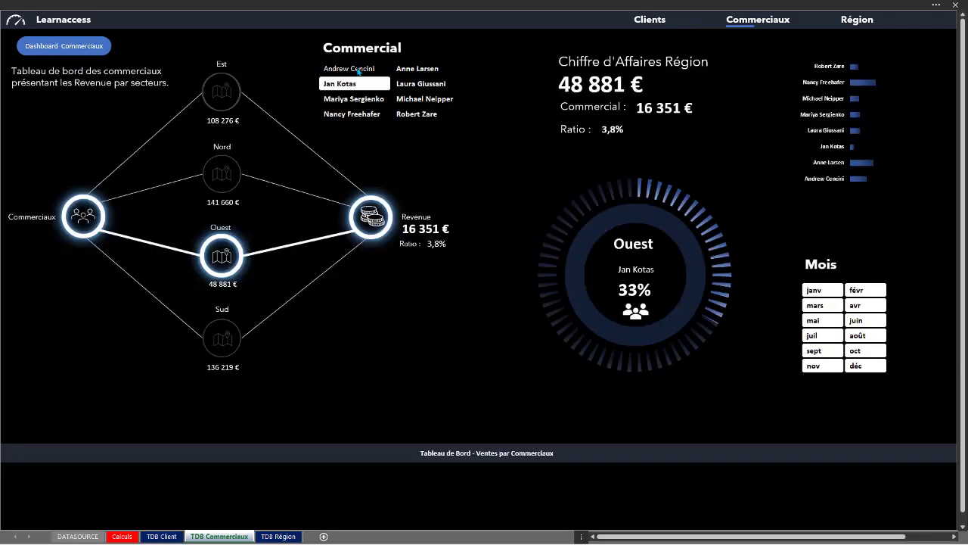
left_click(350, 69)
left_click(410, 104)
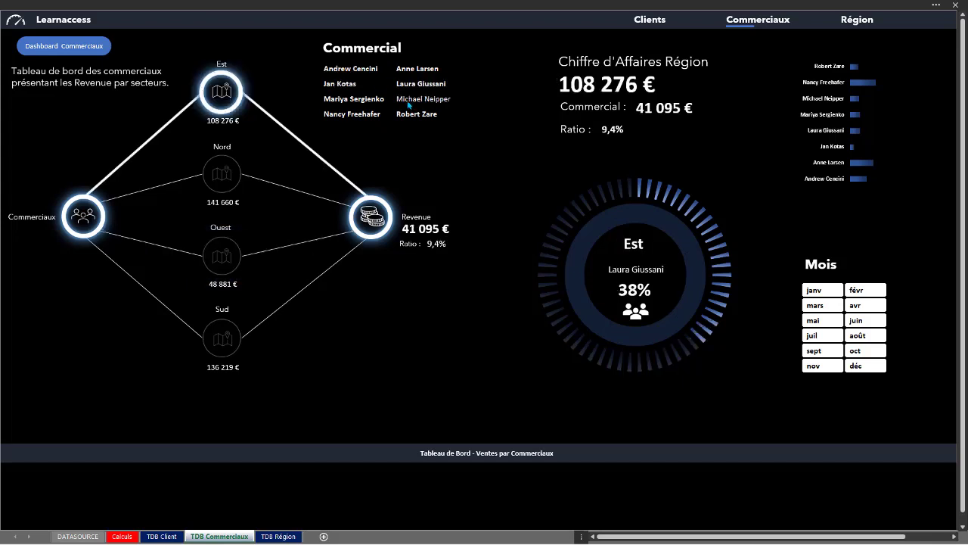
left_click(352, 103)
left_click(347, 115)
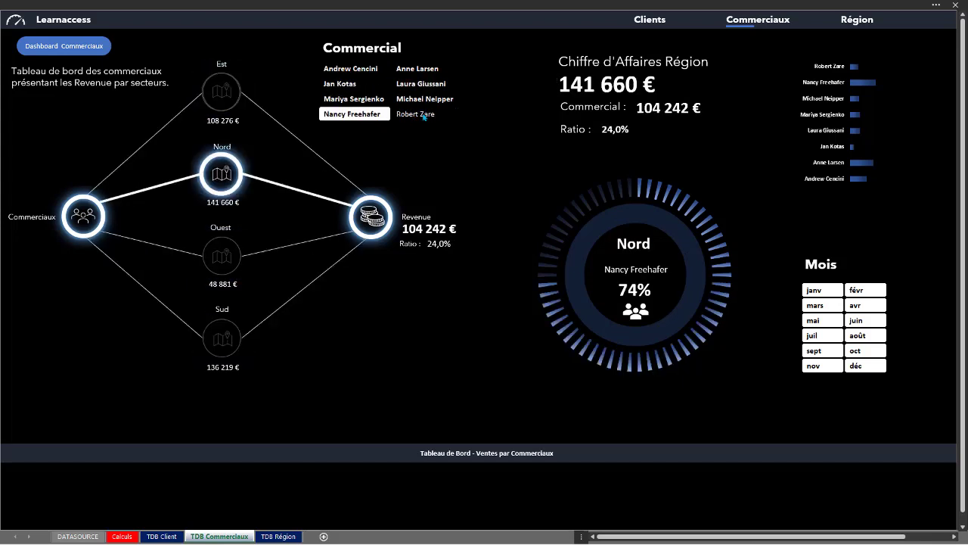
left_click(429, 114)
left_click(396, 98)
left_click(420, 84)
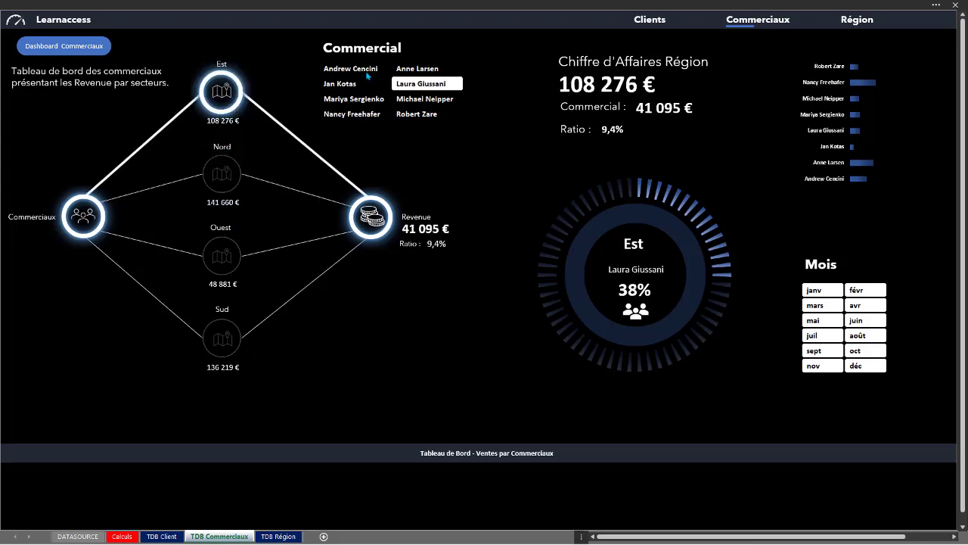
left_click(351, 69)
left_click(340, 84)
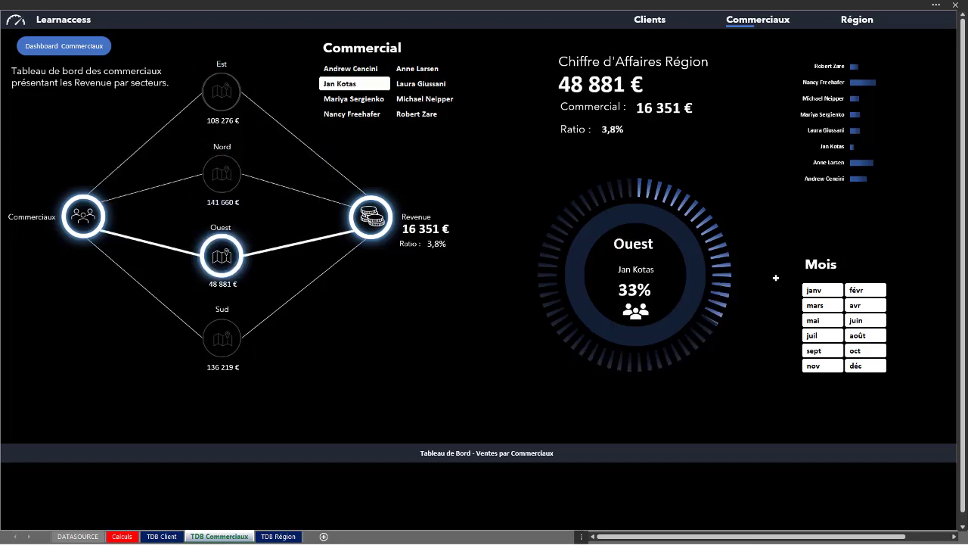
left_click_drag(813, 293, 792, 367)
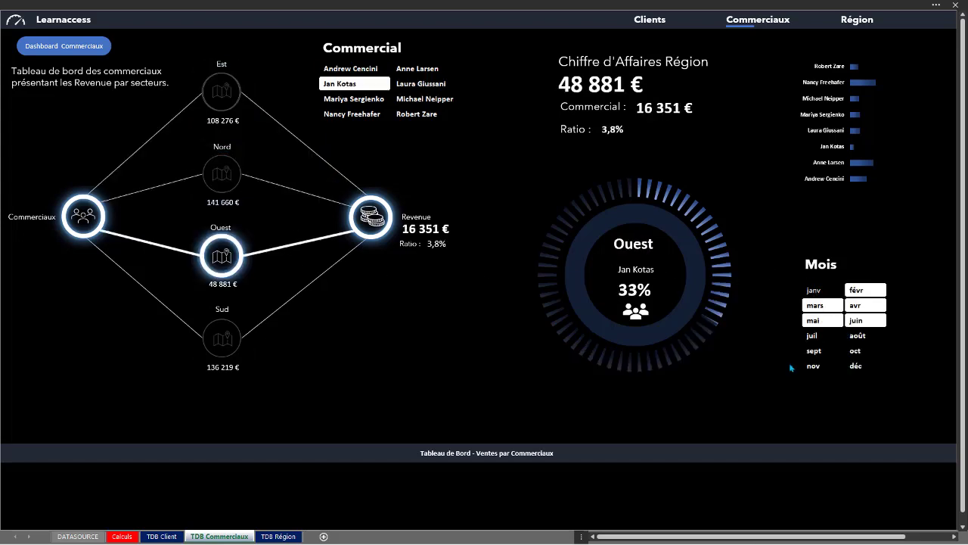
left_click_drag(857, 349, 861, 370)
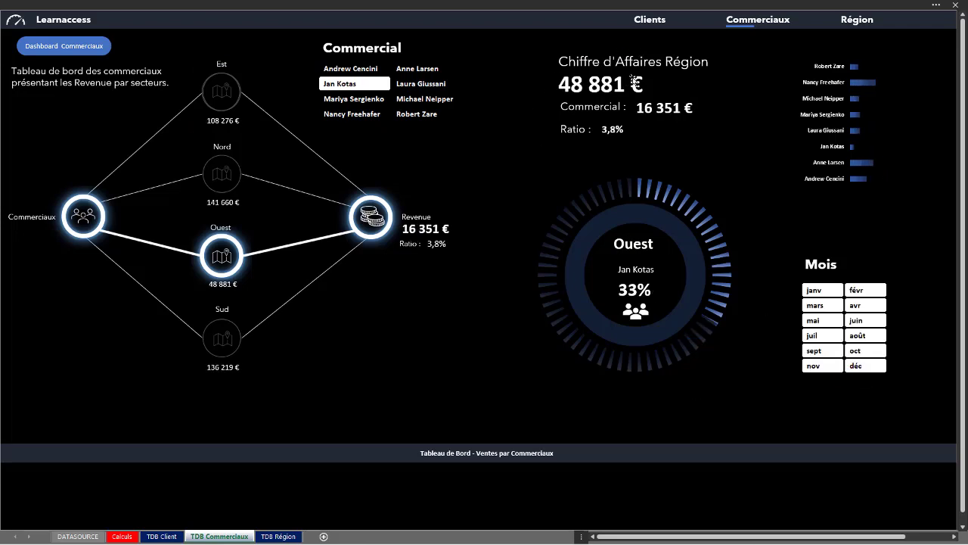
Filter the Région dashboard by the months janv to juin, and restore all months
left_click(854, 22)
left_click_drag(36, 141, 173, 140)
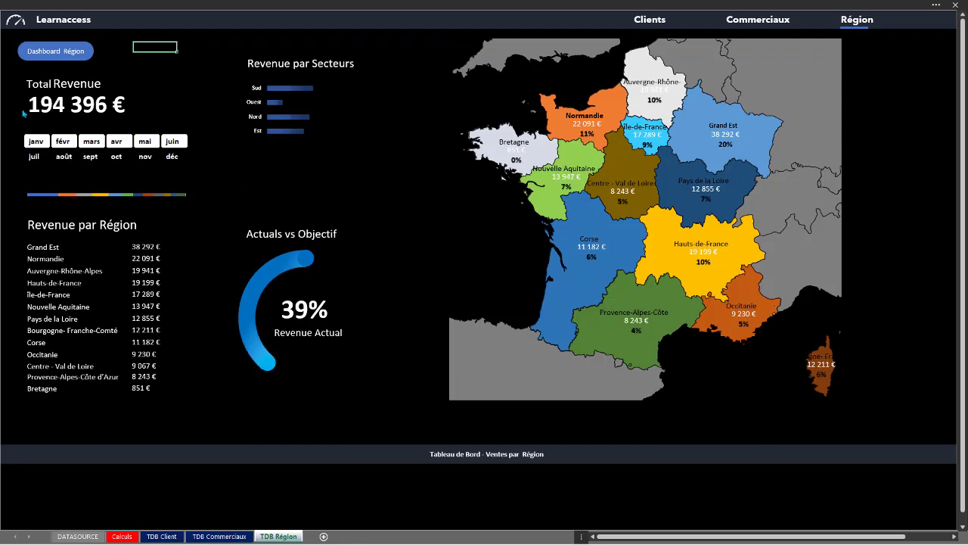
left_click_drag(35, 141, 172, 156)
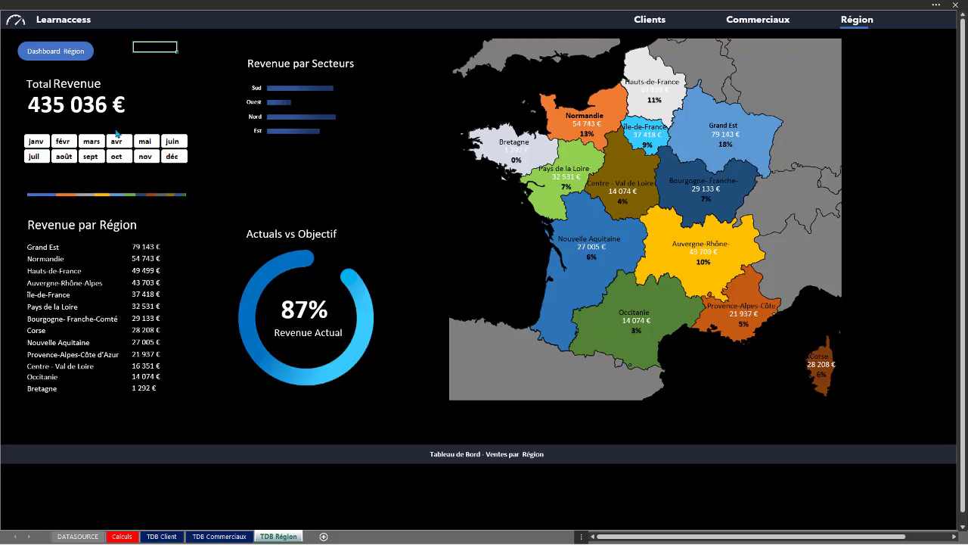
Examine the ring chart on the Commerciaux dashboard and the source tables on the DATASOURCE and Calculs sheets
left_click(747, 20)
left_click(632, 195)
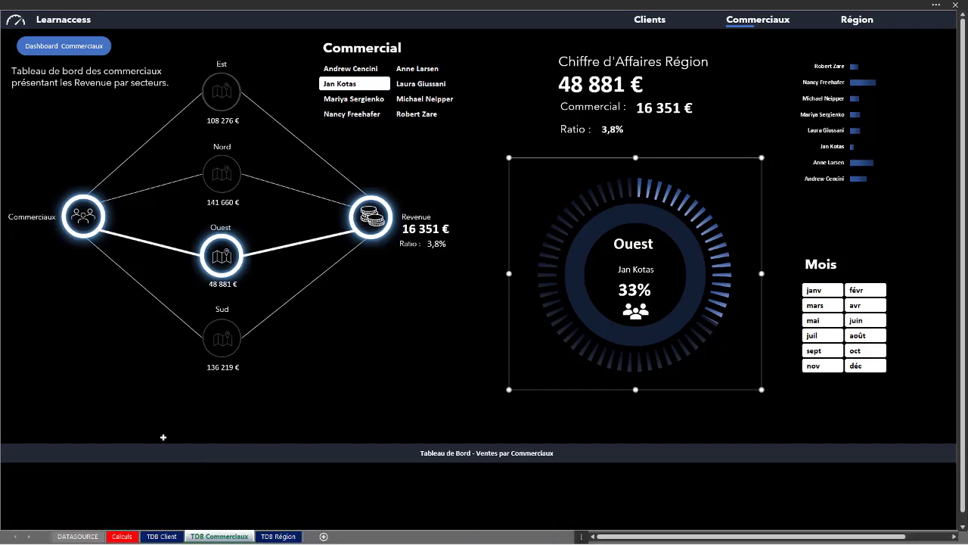
left_click(78, 537)
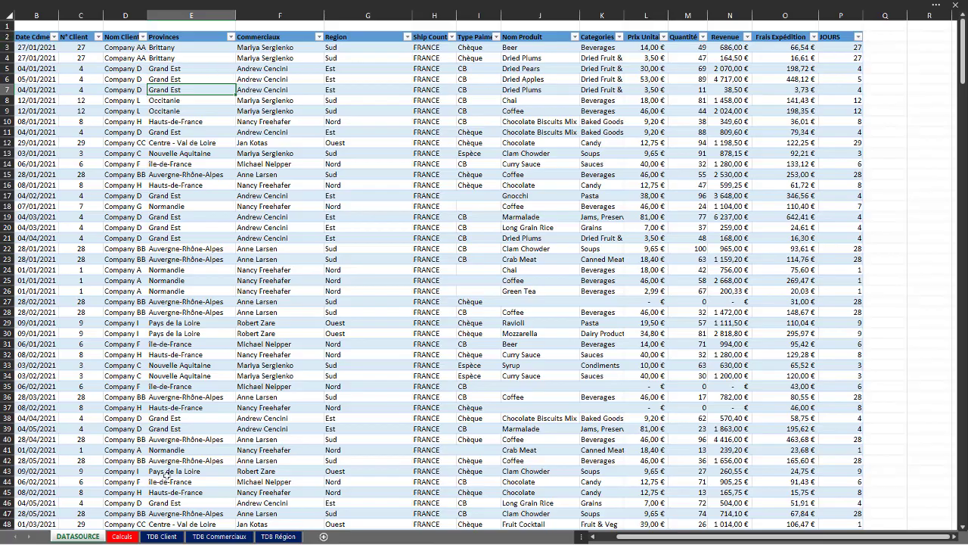
left_click(122, 536)
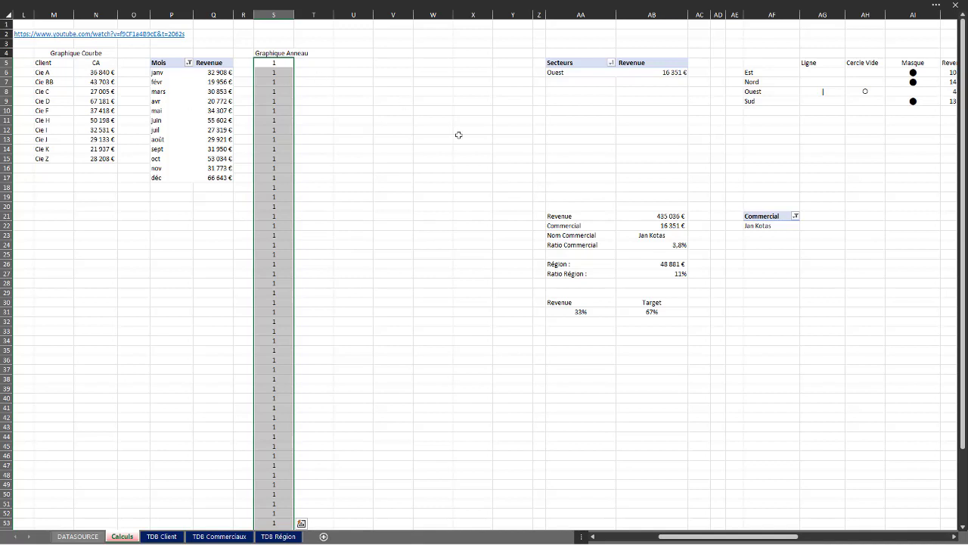
left_click(779, 128)
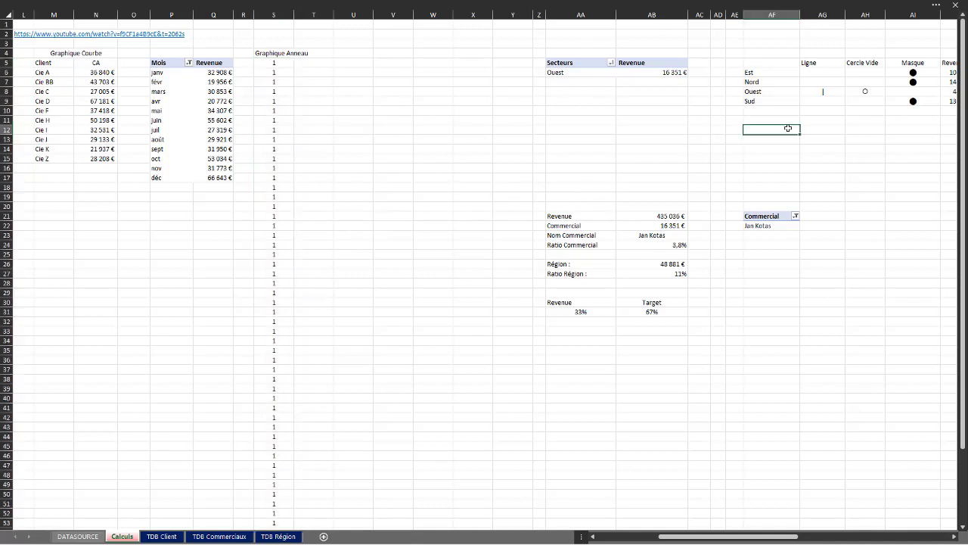
left_click(288, 134)
Add a new blank worksheet directly after the TDB Client sheet
left_click(162, 536)
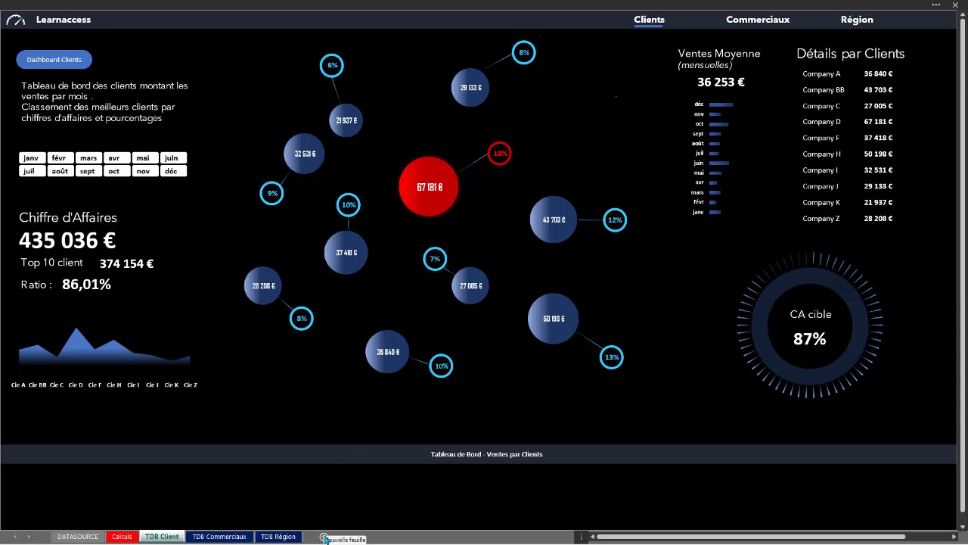
mouse_move(328, 537)
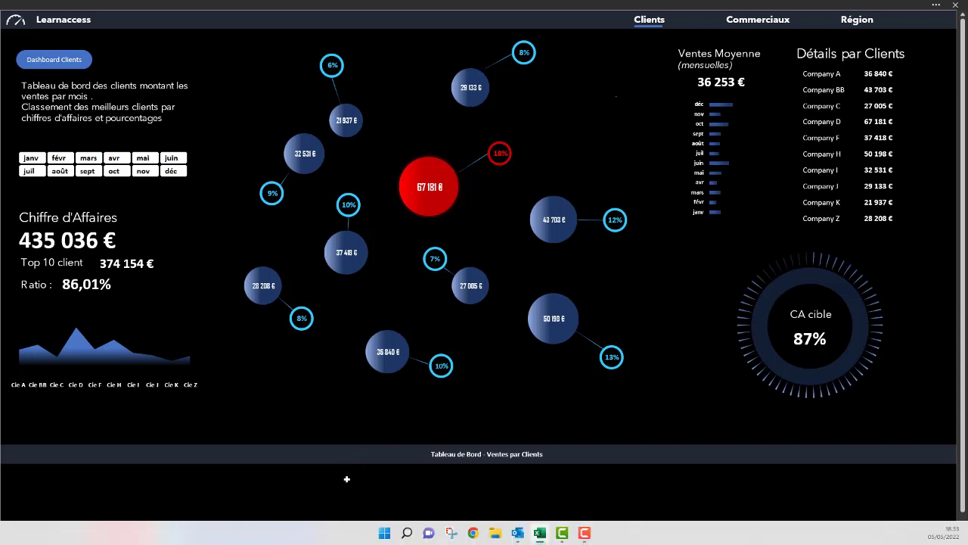
left_click(321, 536)
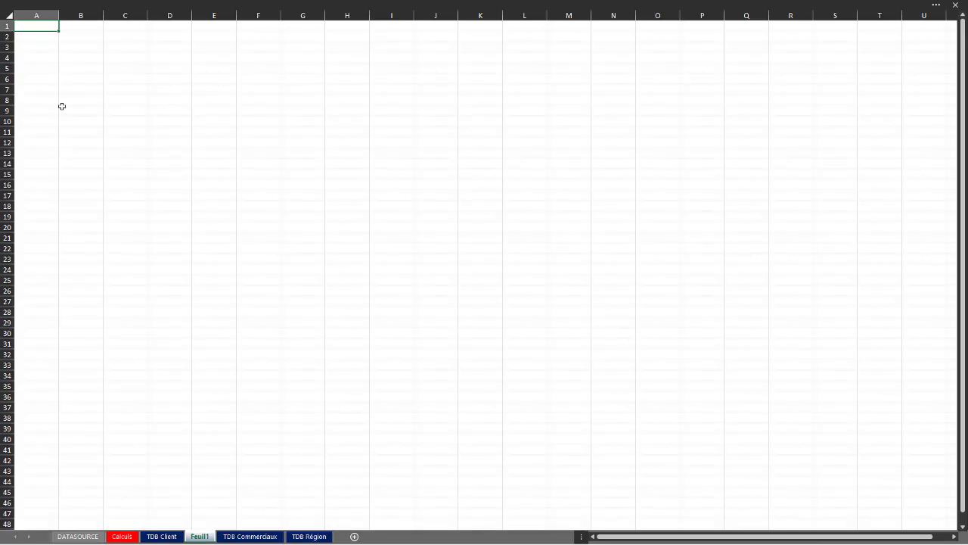
left_click(71, 78)
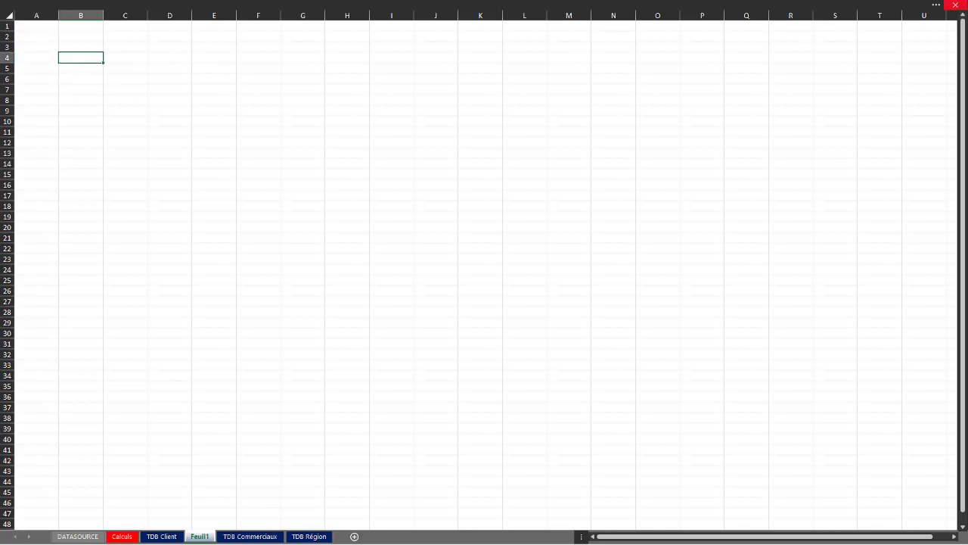
Leave the full-screen view and keep the full ribbon with its commands permanently displayed
left_click(936, 5)
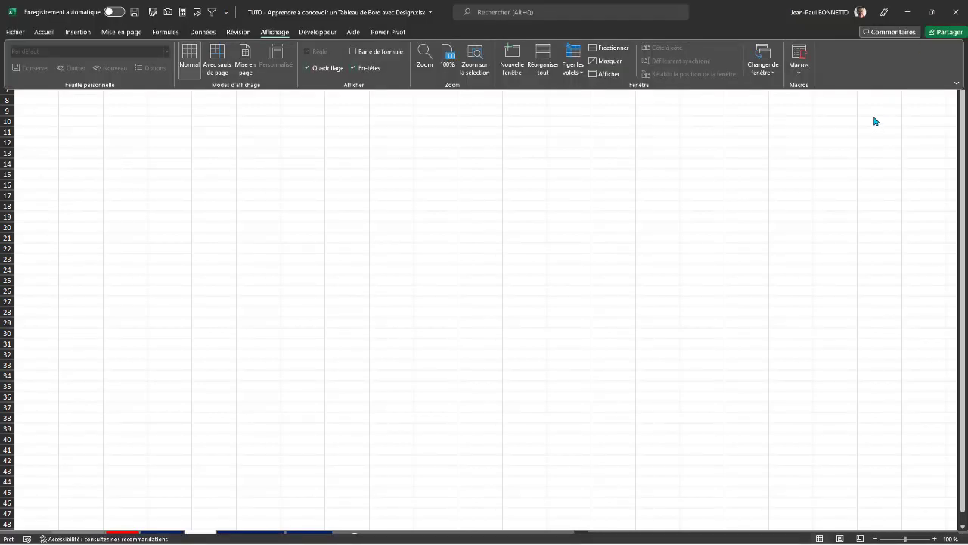
left_click(957, 82)
left_click(878, 139)
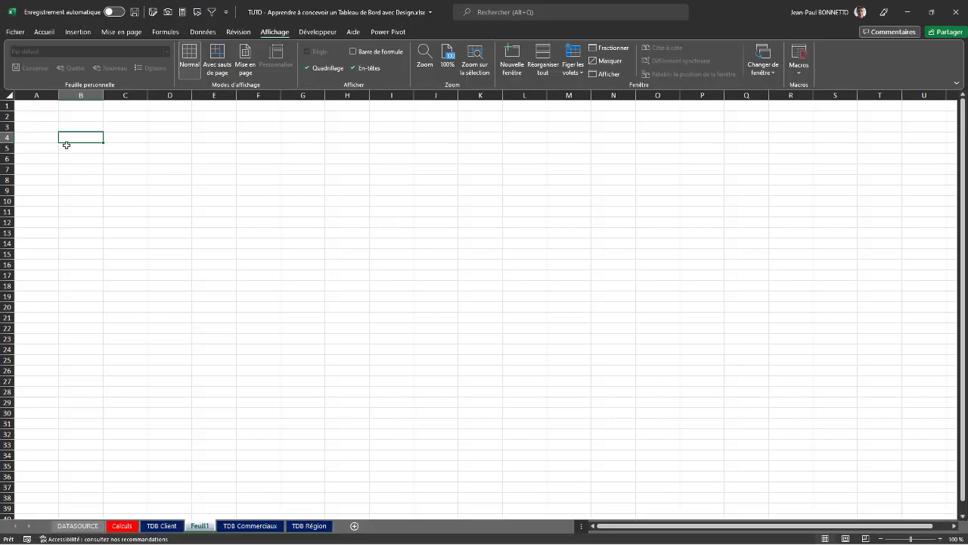
Select cell B5 on the new sheet and move the sheet to the end, after TDB Région
left_click(80, 180)
left_click(72, 146)
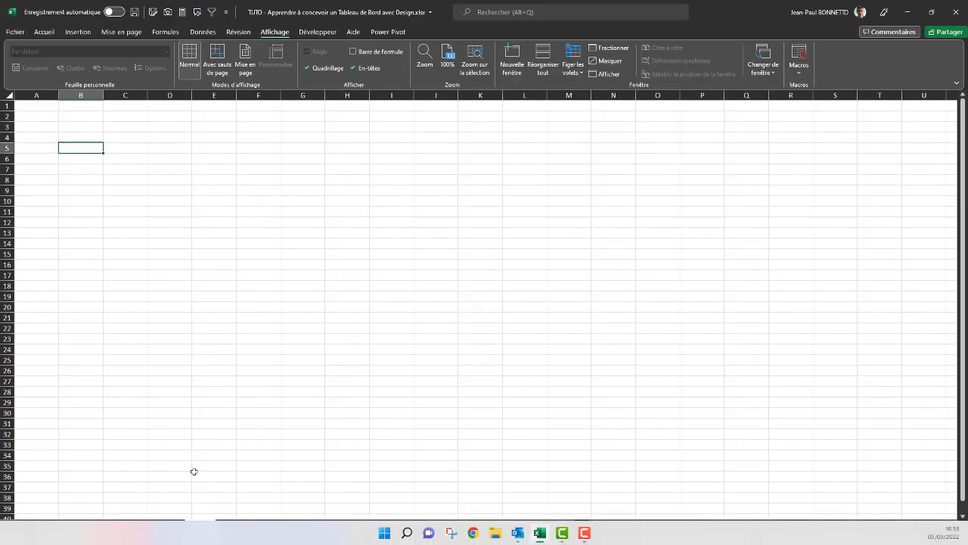
left_click_drag(201, 530, 353, 522)
Review the TDB Région and TDB Commerciaux dashboards as chart models, and return to the Feuil1 sheet
left_click(278, 525)
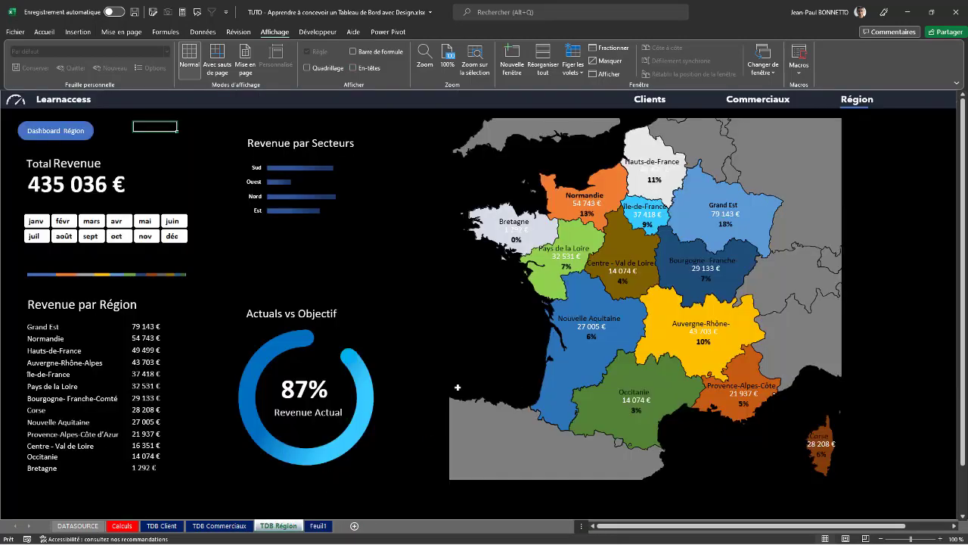
left_click(219, 525)
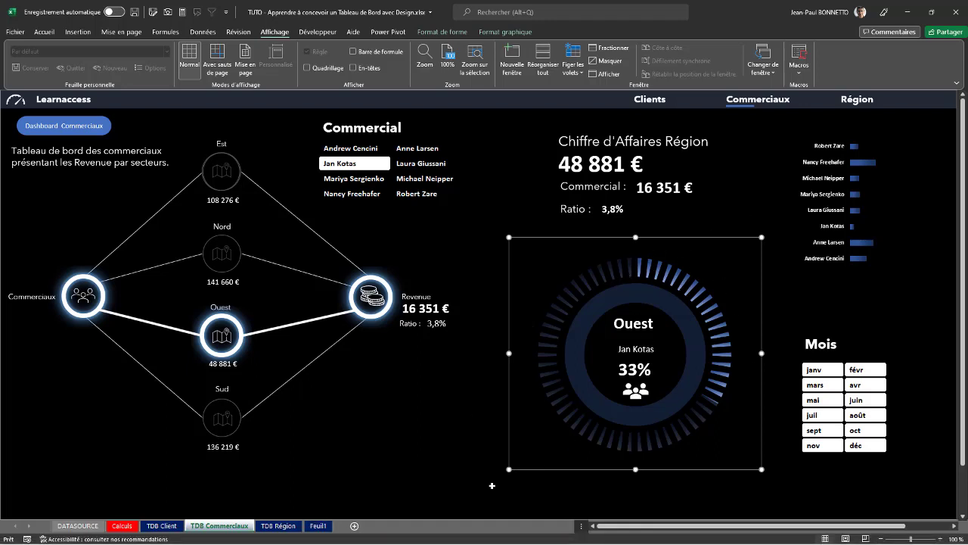
left_click(318, 526)
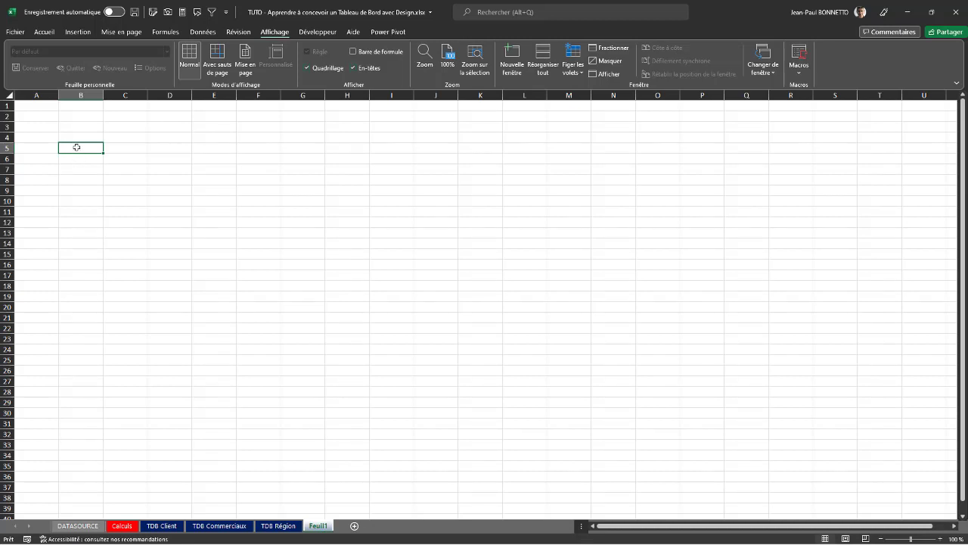
Enter the heading "Barres" in cell B5 and the value 1 in cell B6
type("Barre")
key("Return")
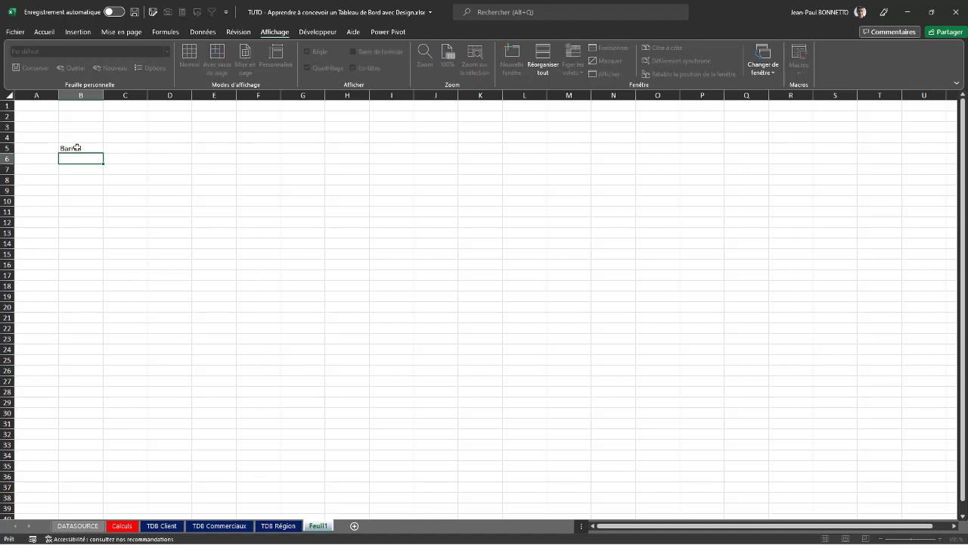
type("1")
key("Return")
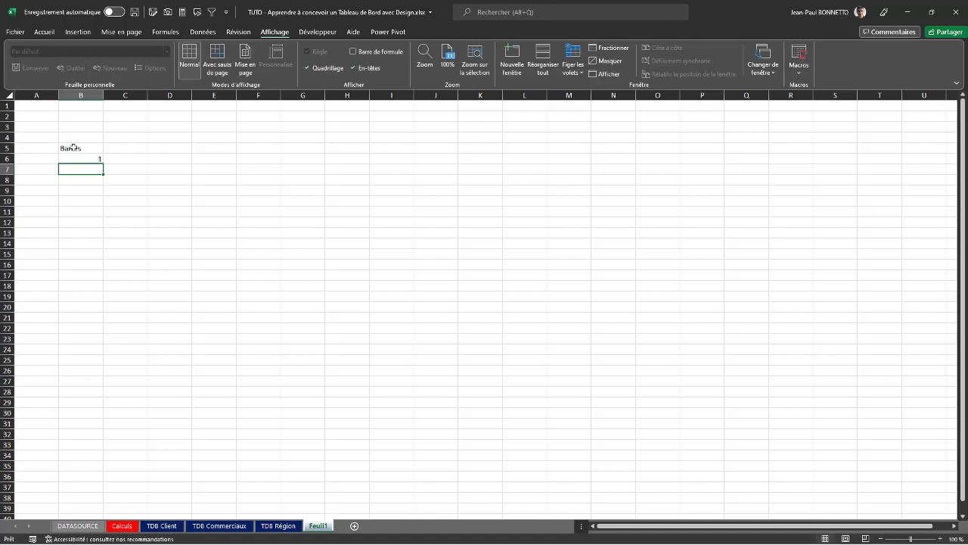
Fill the value 1 from B6 down to B65 and center the filled values horizontally
left_click(87, 159)
key("Delete")
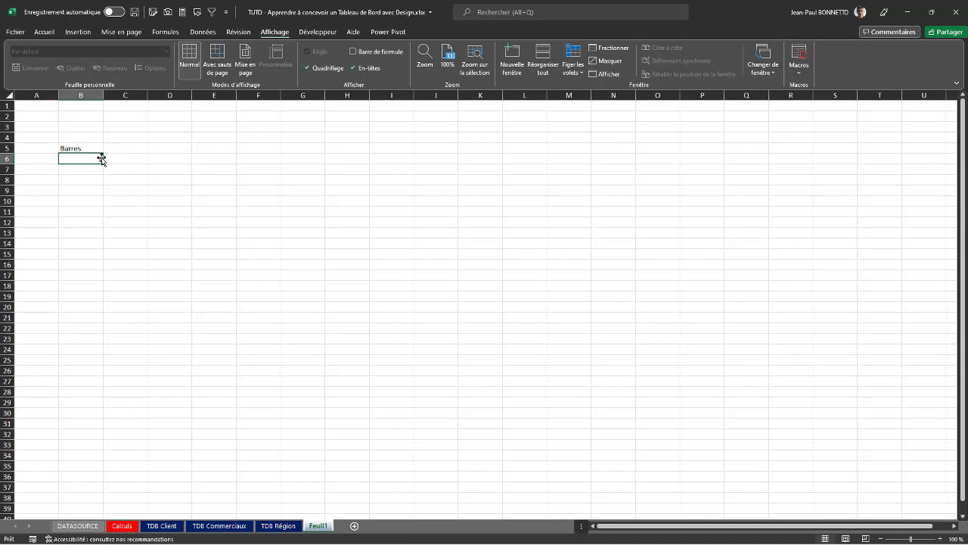
left_click_drag(104, 163, 102, 509)
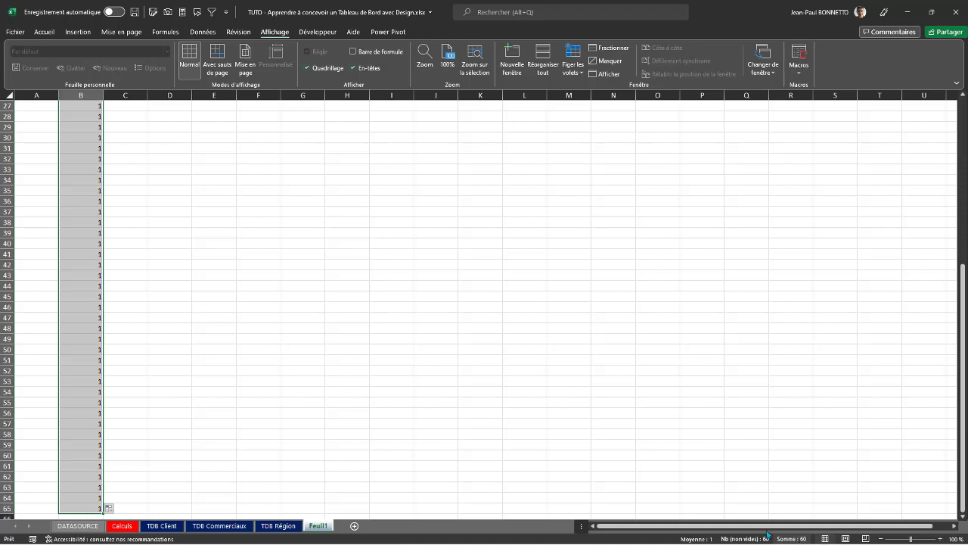
scroll(86, 233, "up", 9)
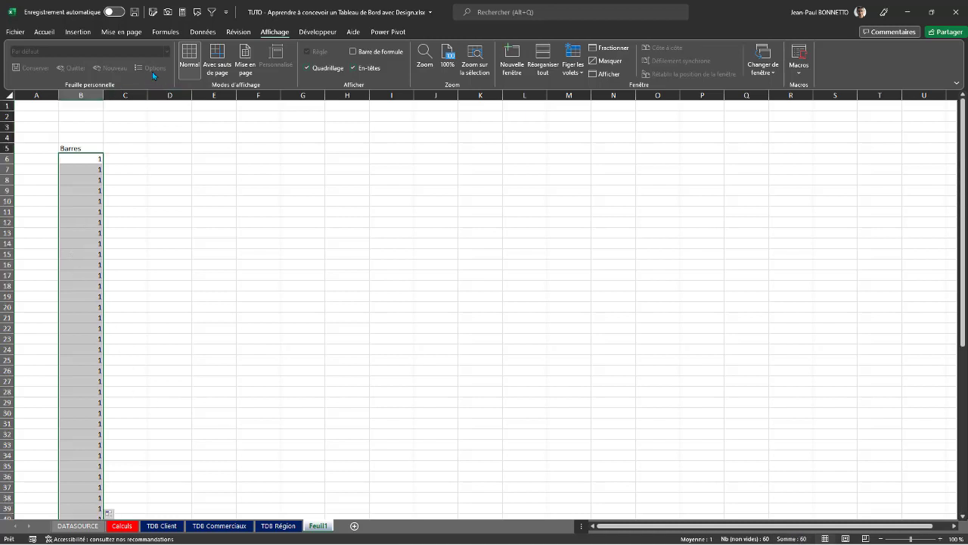
left_click(44, 32)
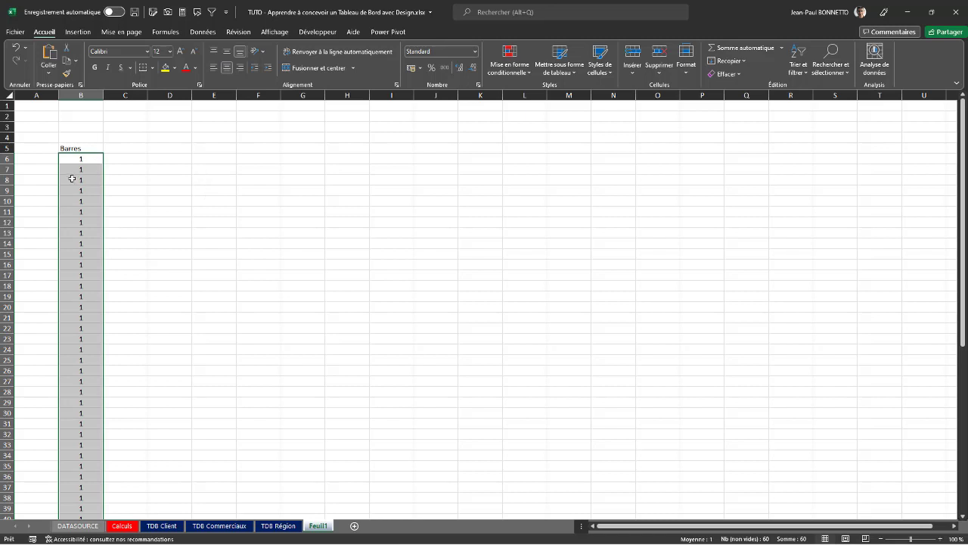
Insert a doughnut (Anneau) chart from the Barres values, move it beside the data near row 2, and enlarge it to about row 28
left_click(78, 31)
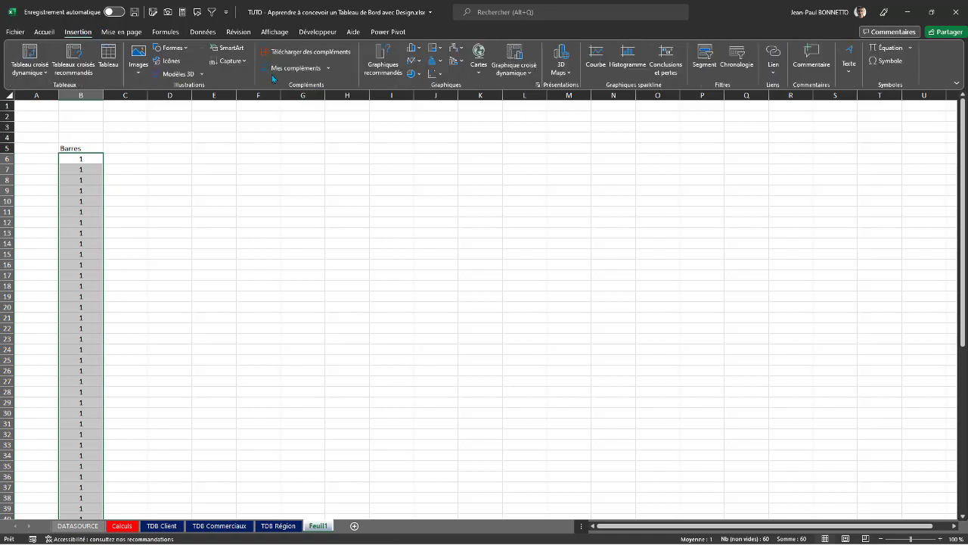
left_click(416, 73)
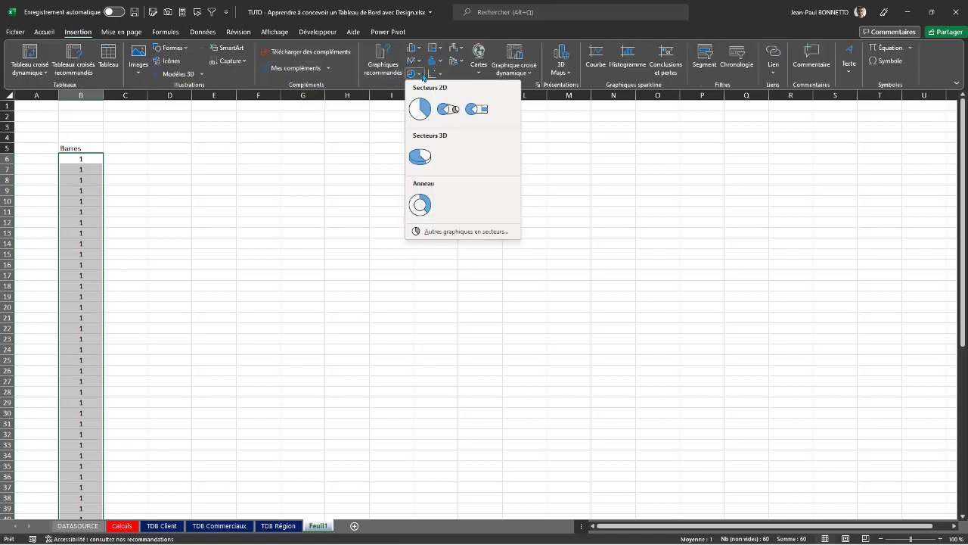
left_click(421, 204)
left_click_drag(558, 247, 444, 113)
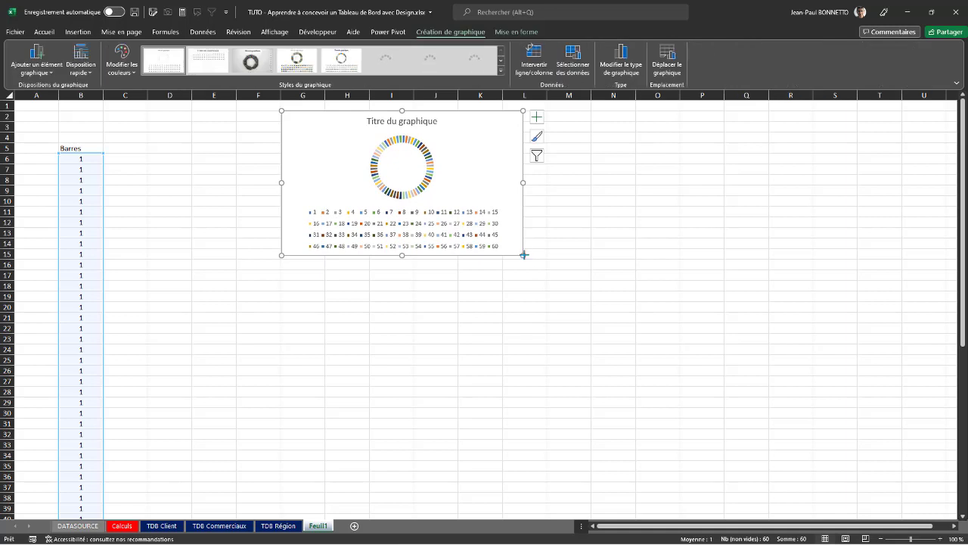
left_click_drag(523, 255, 832, 395)
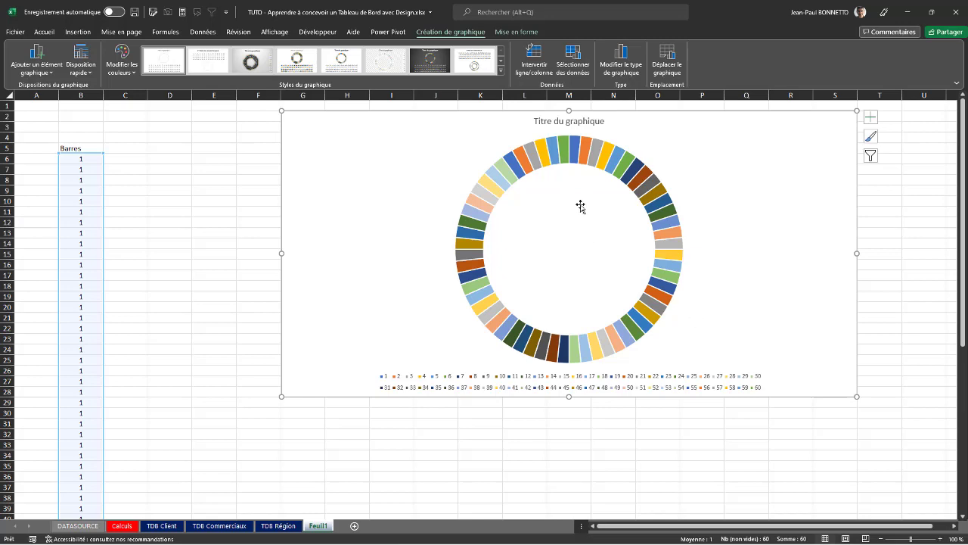
Examine the ring chart on TDB Commerciaux as a model and return to Feuil1
left_click(219, 525)
left_click(652, 348)
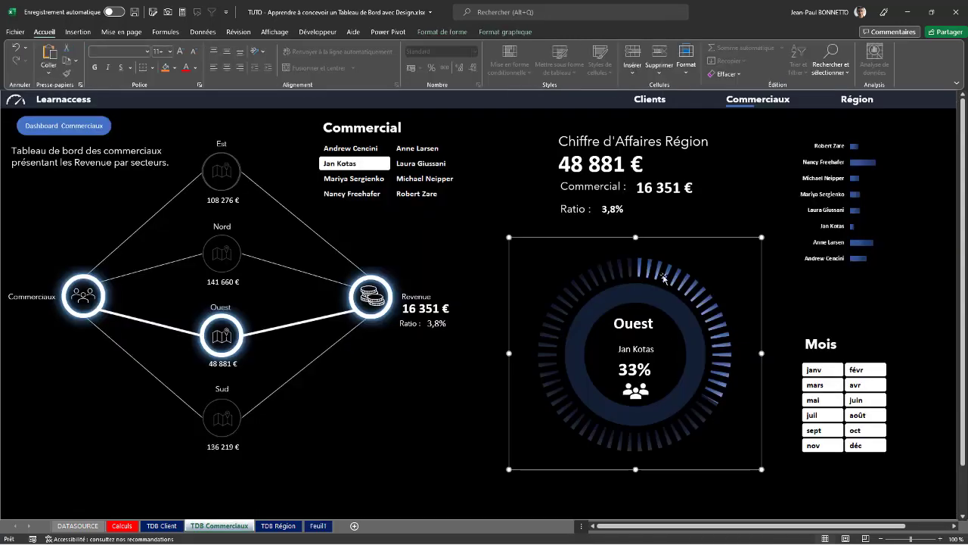
left_click(319, 525)
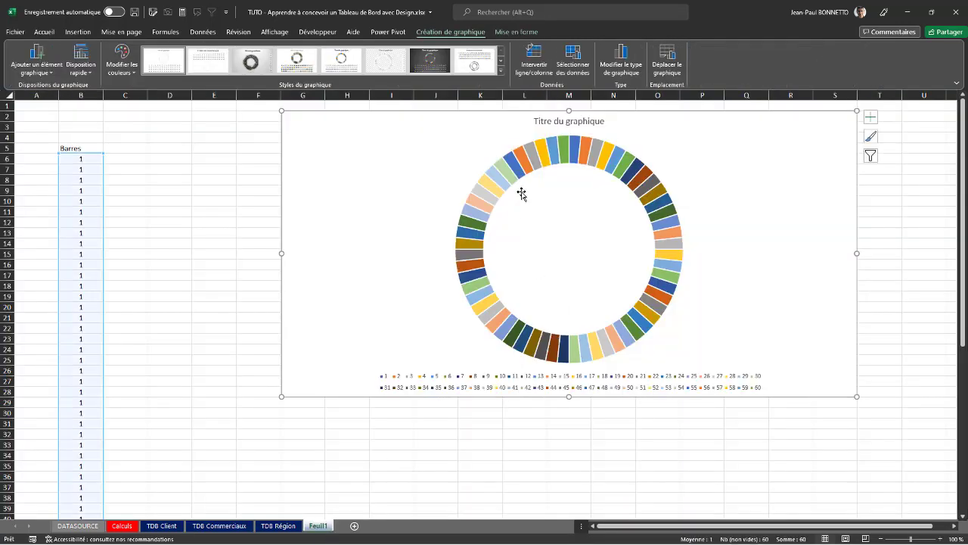
left_click(581, 148)
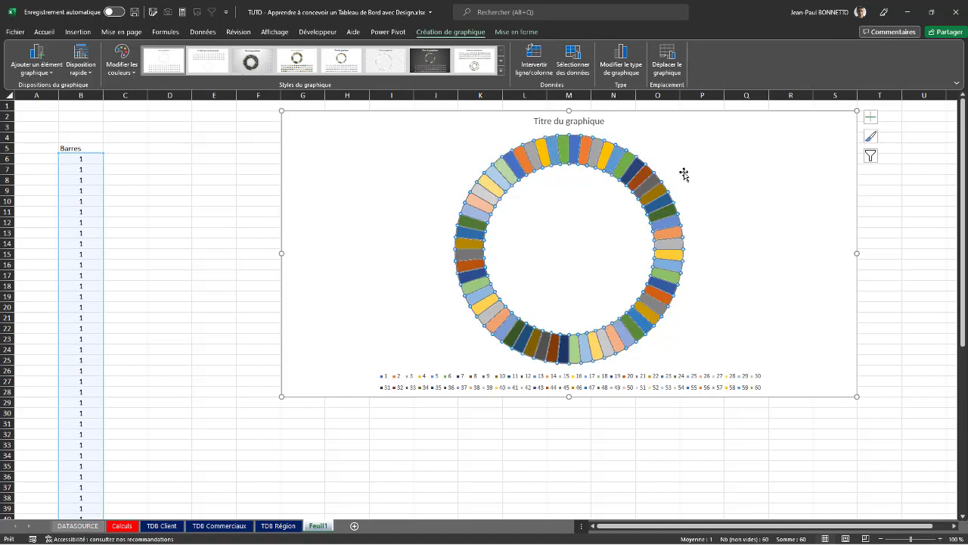
left_click(523, 33)
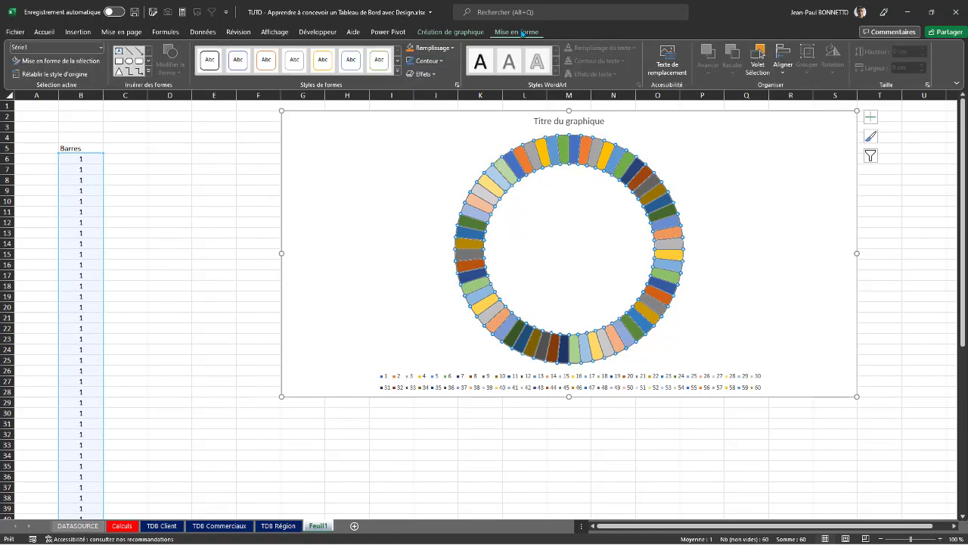
left_click(452, 48)
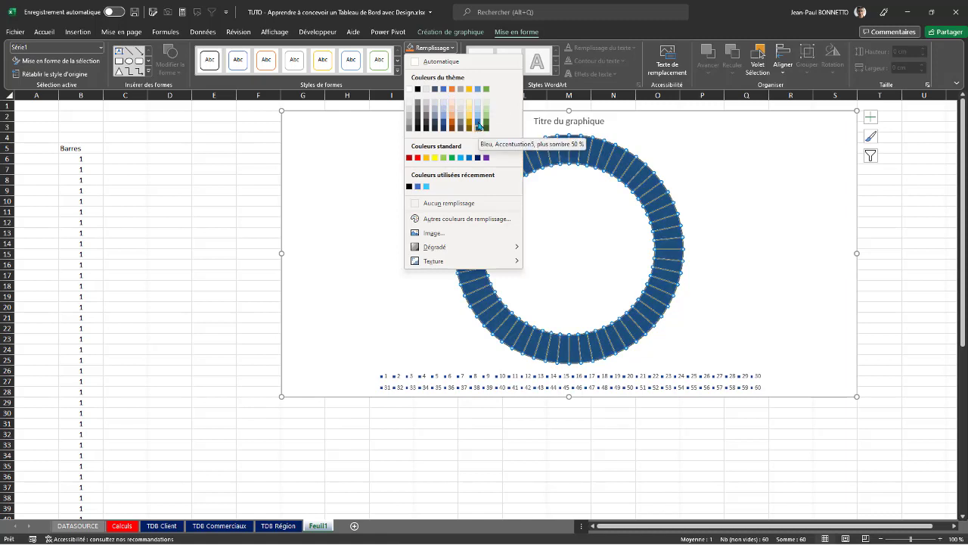
key("Escape")
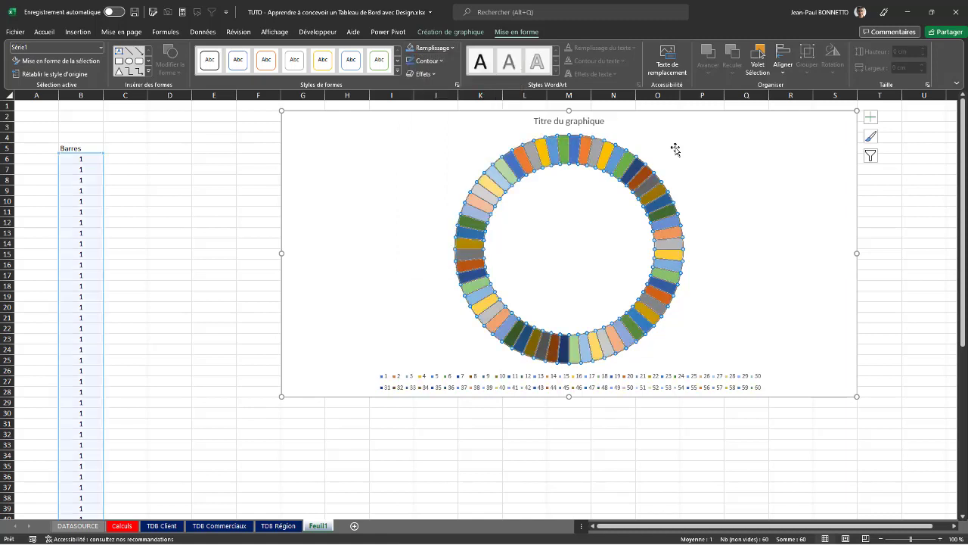
Check the model ring on TDB Commerciaux, and give the ring series on Feuil1 a gradient fill (Remplissage dégradé)
left_click(203, 526)
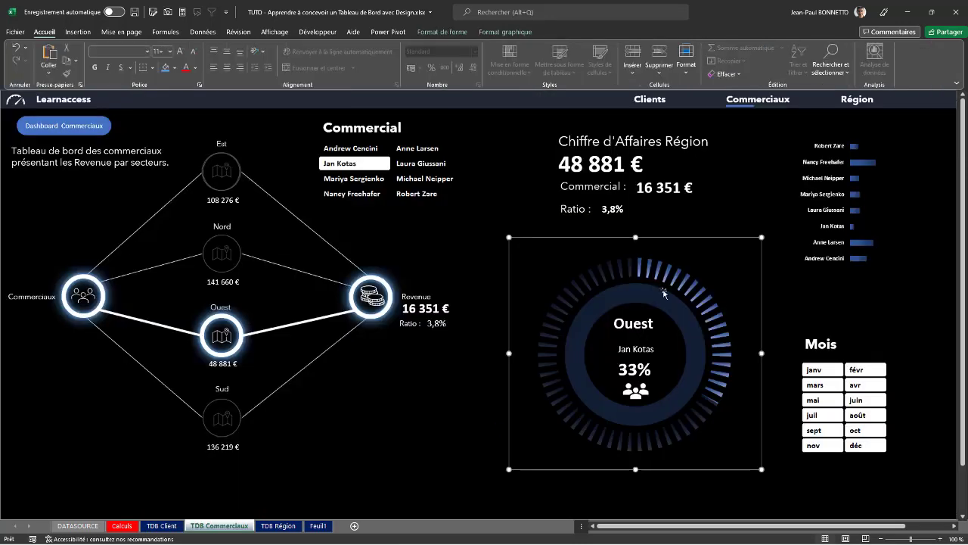
left_click(312, 527)
left_click(551, 152)
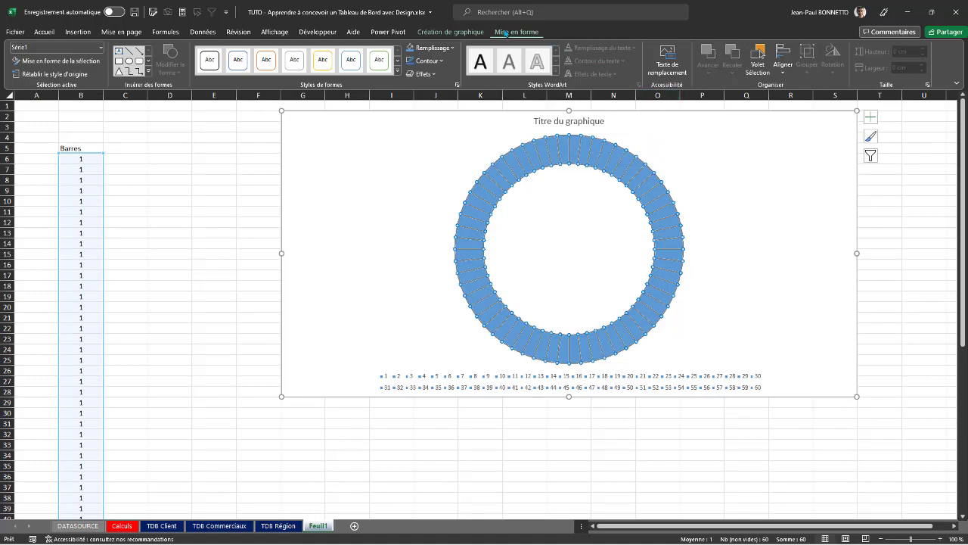
right_click(576, 145)
key("Escape")
key("ctrl+1")
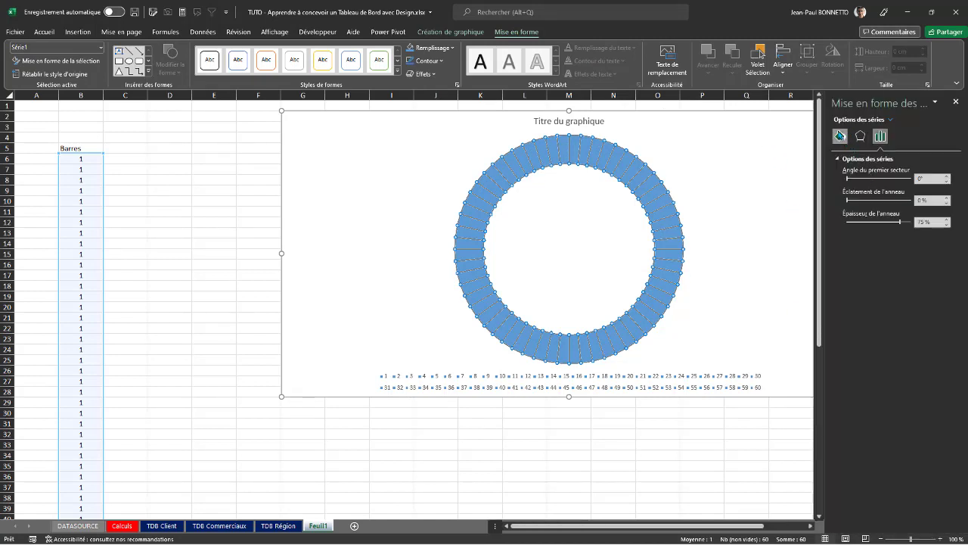
left_click(839, 136)
left_click(840, 160)
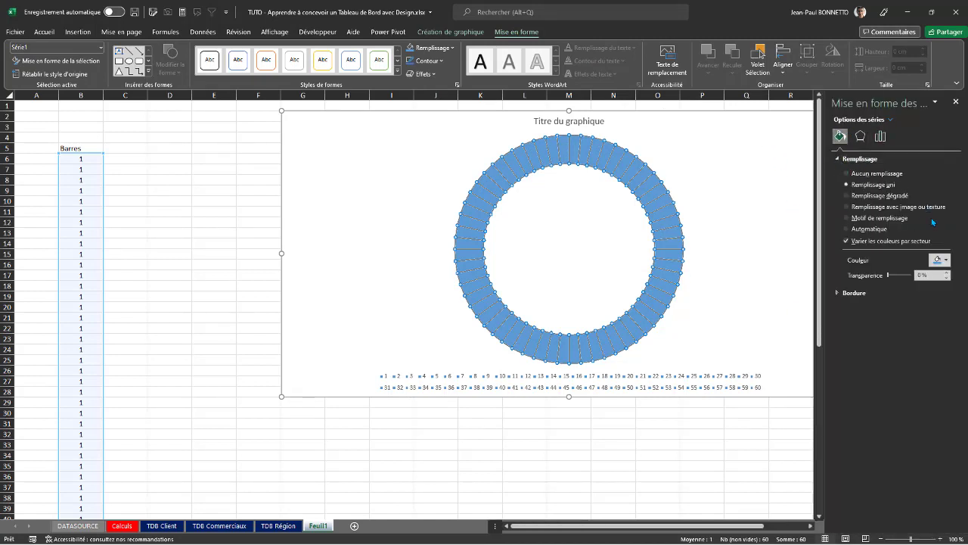
left_click(848, 195)
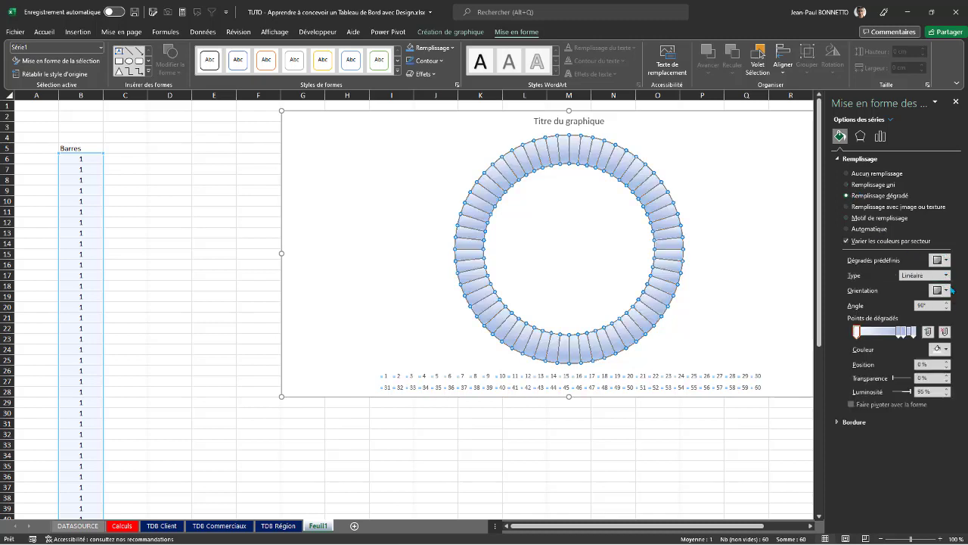
Reduce the series gradient to two stops and set the first one to blue at position 0%
left_click(901, 331)
left_click(944, 331)
left_click(945, 331)
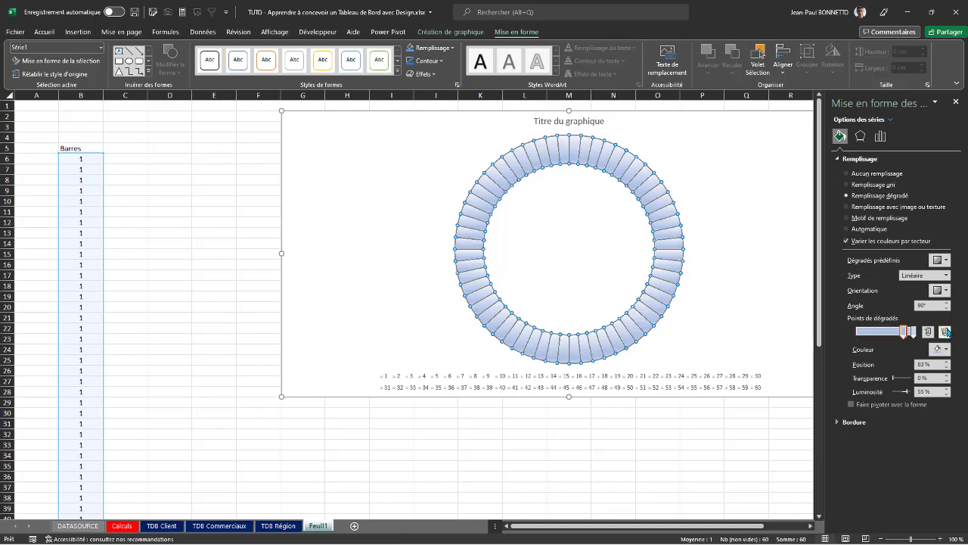
left_click_drag(904, 332, 854, 337)
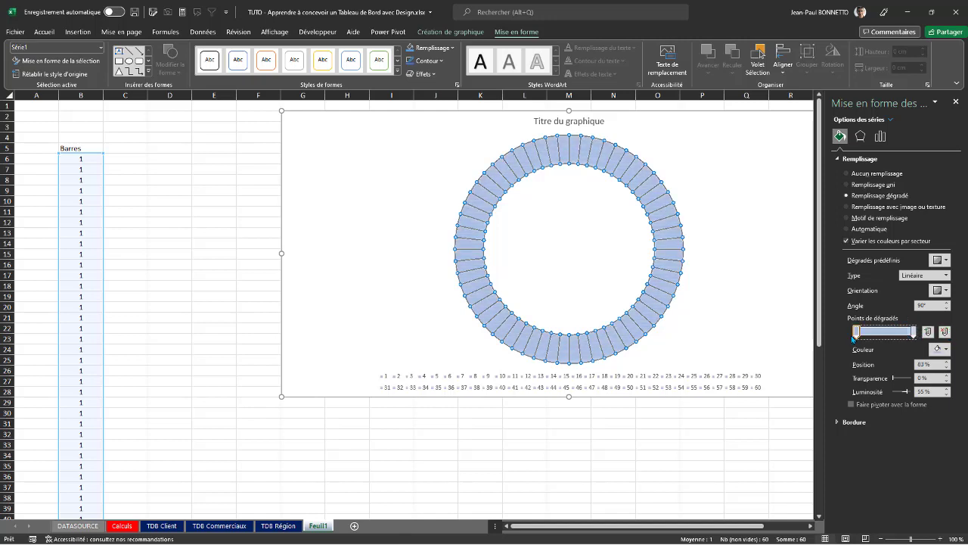
left_click(938, 348)
left_click(909, 376)
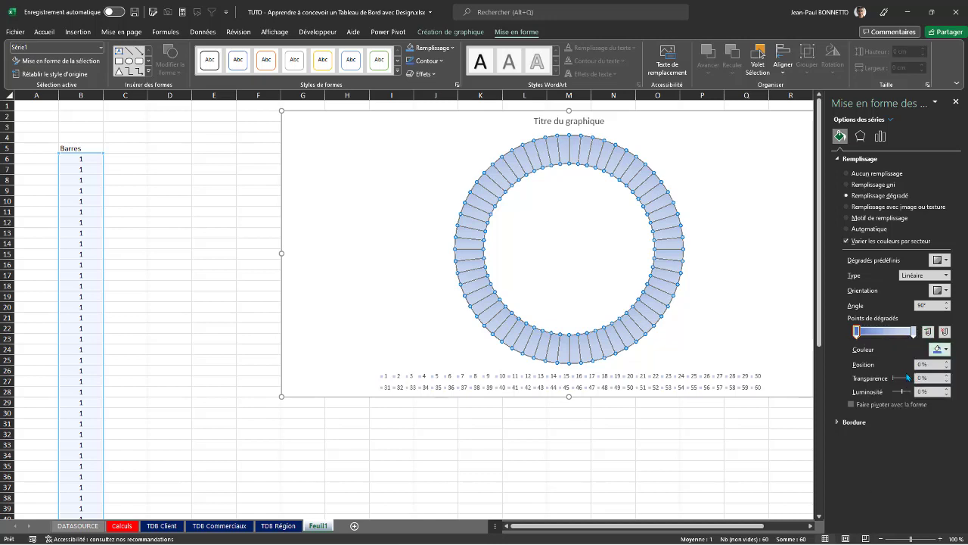
Keep the gradient type Linéaire, set its angle to 80°, and close the series formatting options
left_click(914, 332)
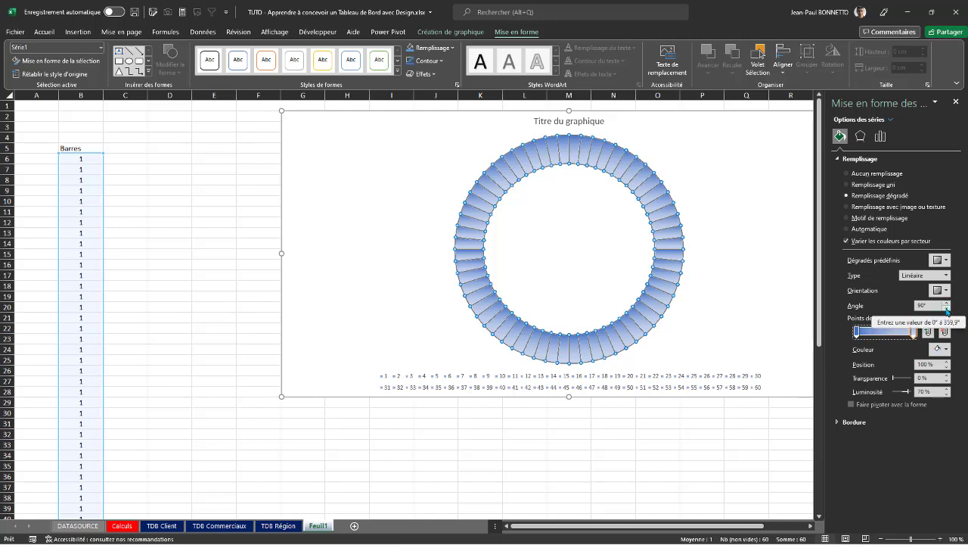
left_click(947, 277)
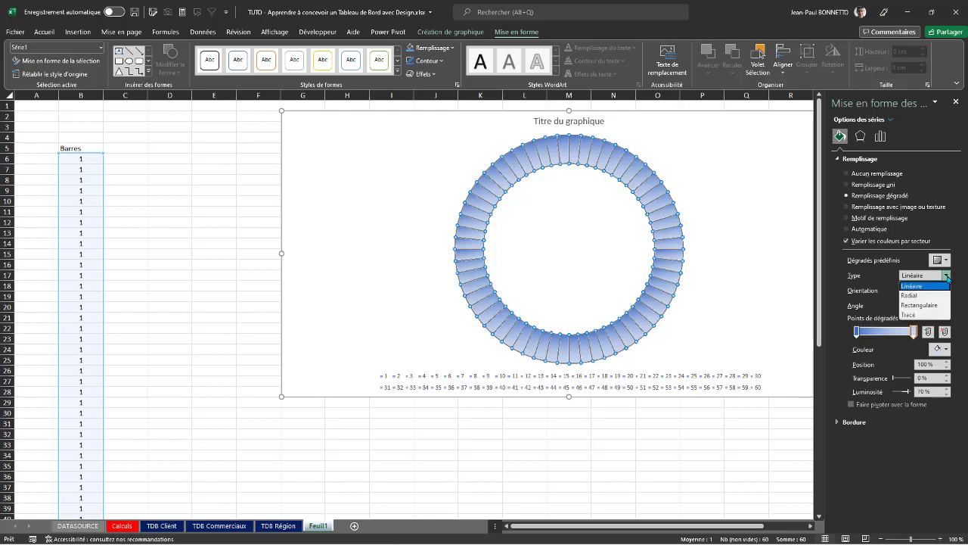
left_click(918, 286)
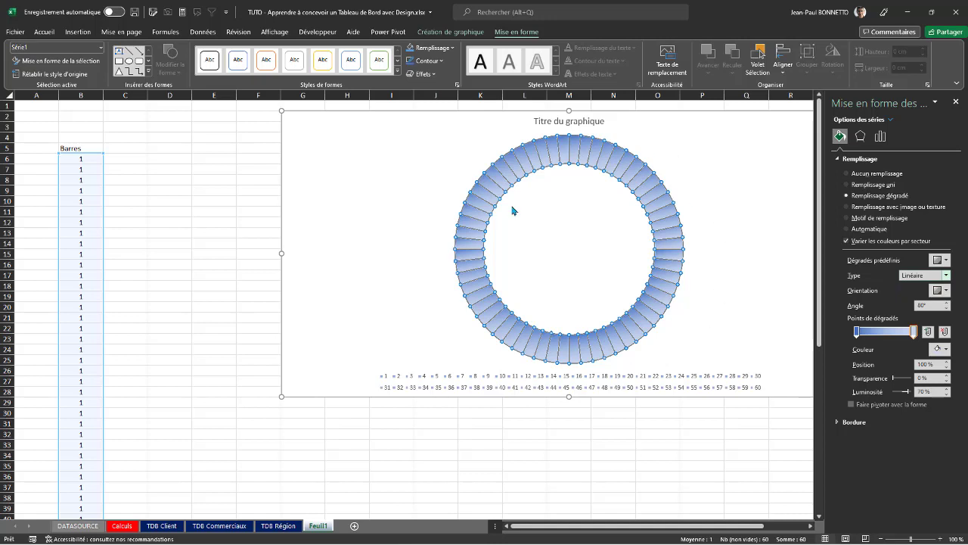
left_click(957, 103)
Remove the chart title and the legend from the ring chart
left_click(870, 117)
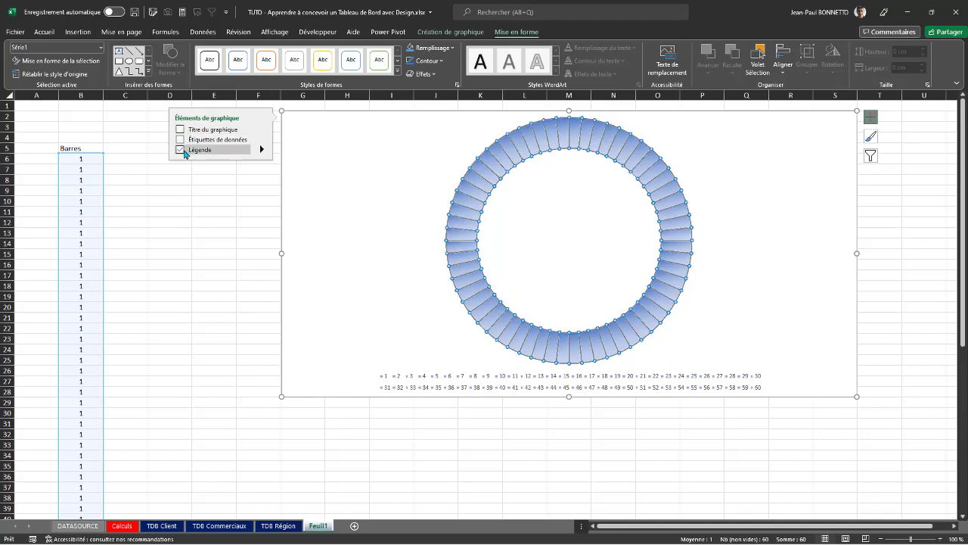
left_click(181, 150)
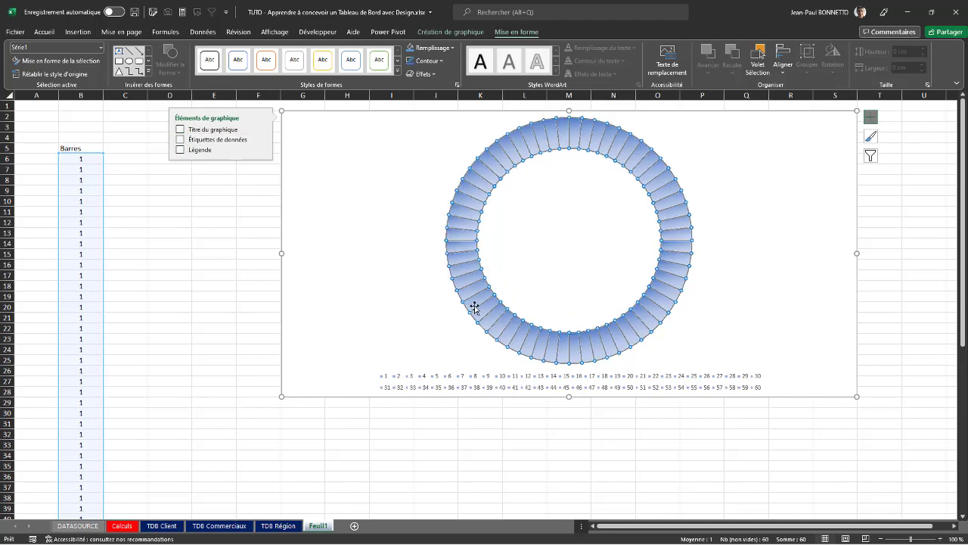
left_click(234, 189)
Shift the chart about one column to the left and fill its chart area with black
left_click(462, 112)
left_click_drag(462, 112, 425, 111)
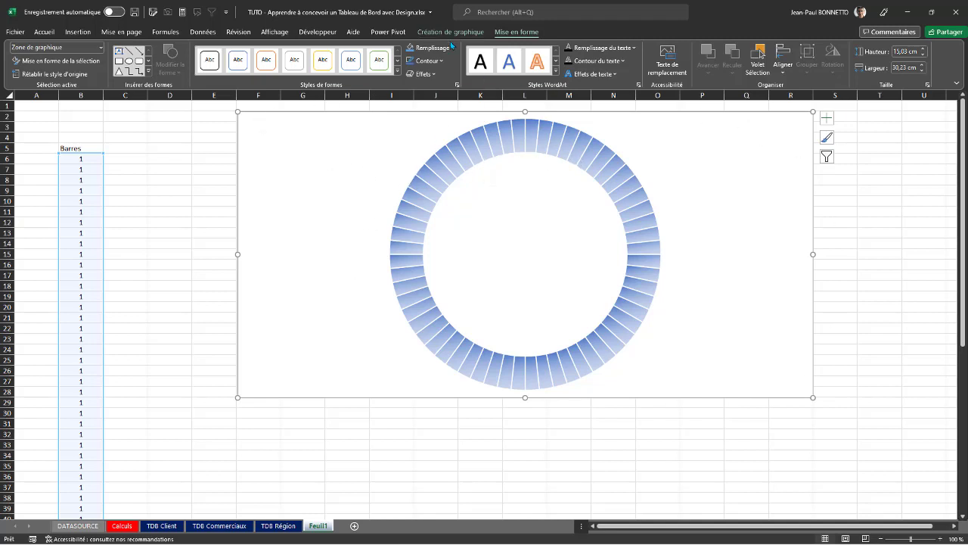
left_click(452, 47)
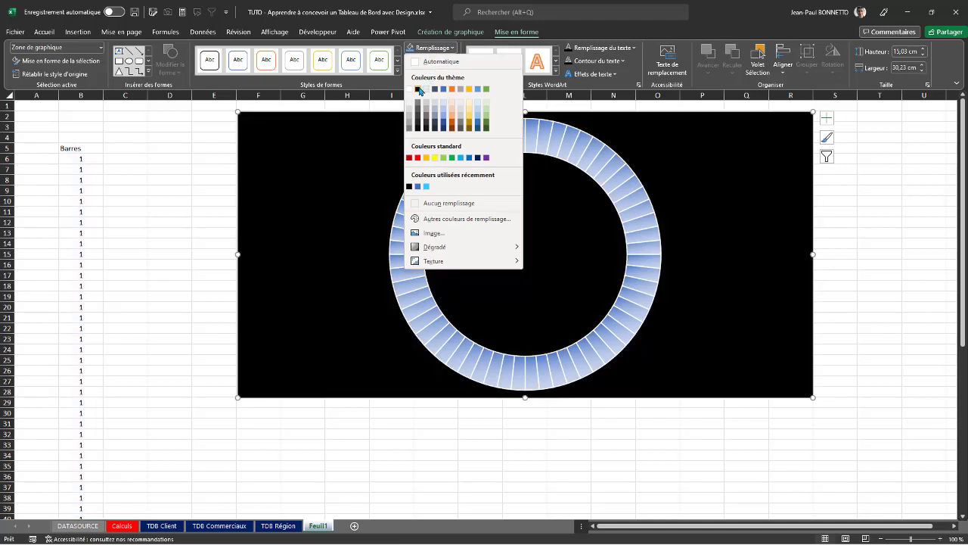
left_click(419, 90)
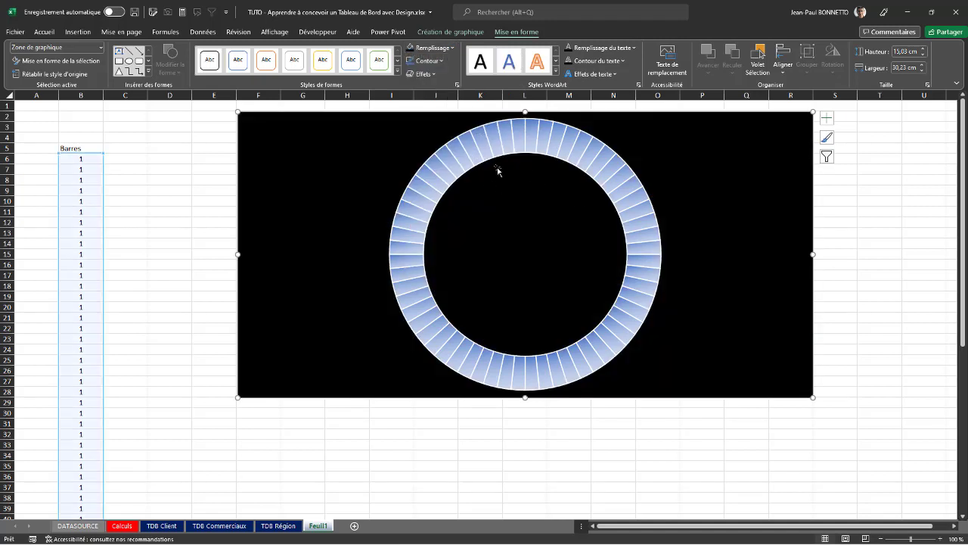
Compare the new ring with the spaced bars of the TDB Commerciaux ring, and go back to Feuil1
left_click(545, 123)
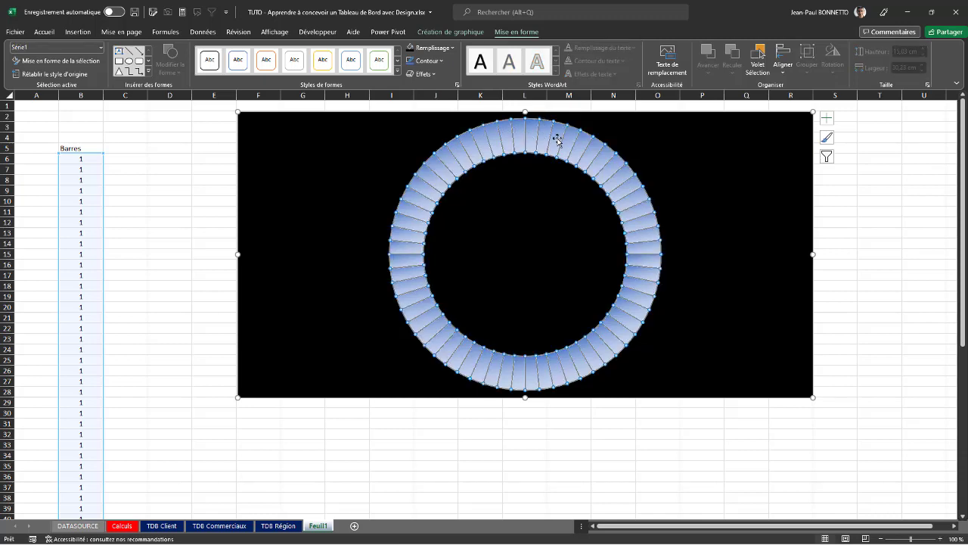
left_click(220, 525)
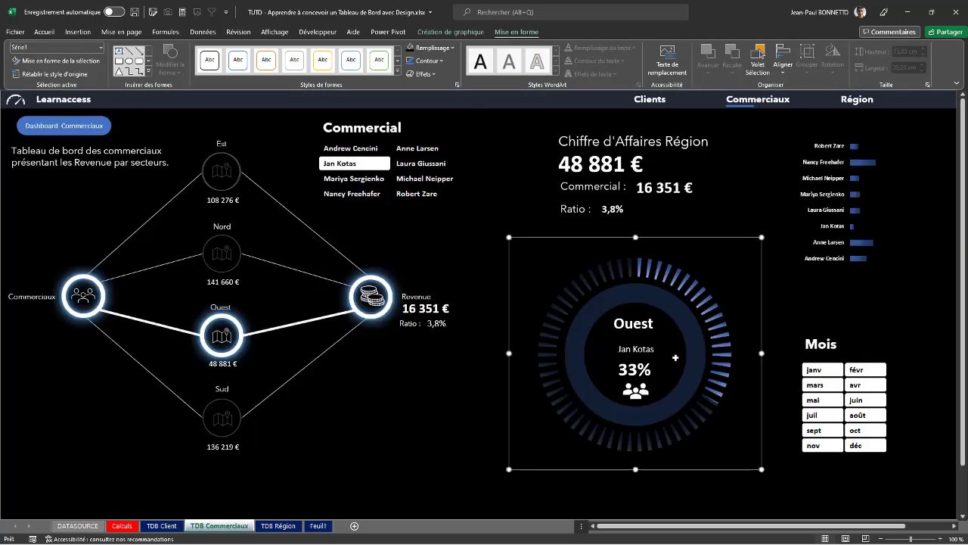
mouse_move(672, 282)
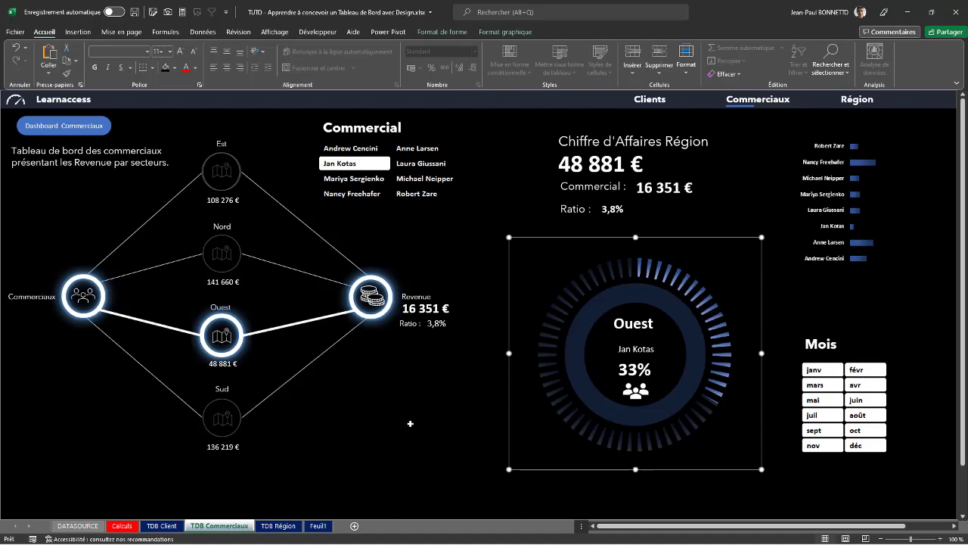
left_click(318, 525)
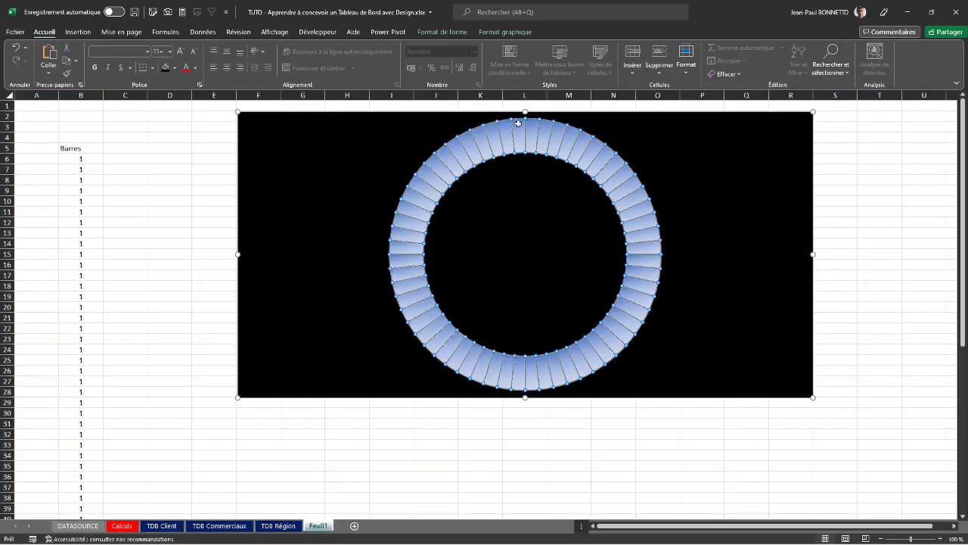
Give the ring series a solid black border (Trait plein) to match the chart background
left_click(530, 126)
right_click(543, 131)
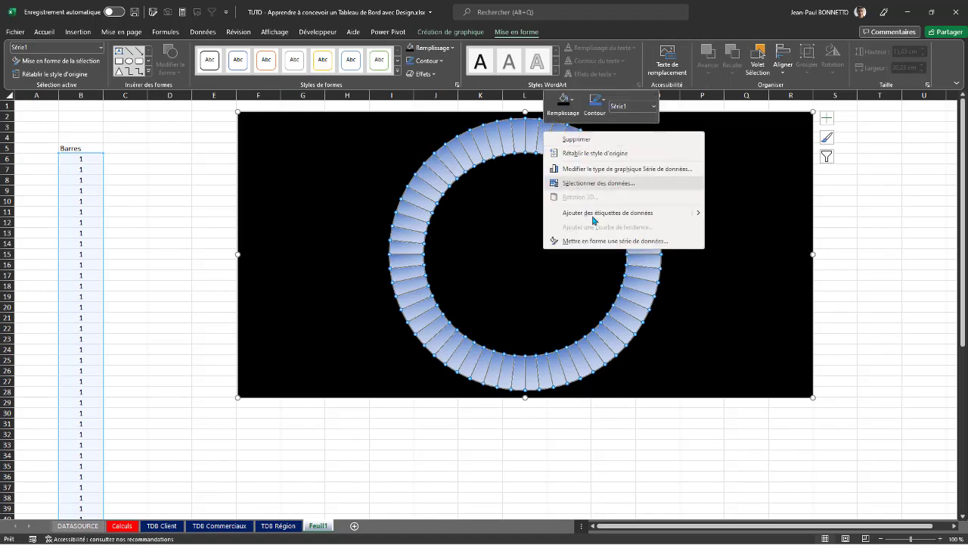
left_click(601, 240)
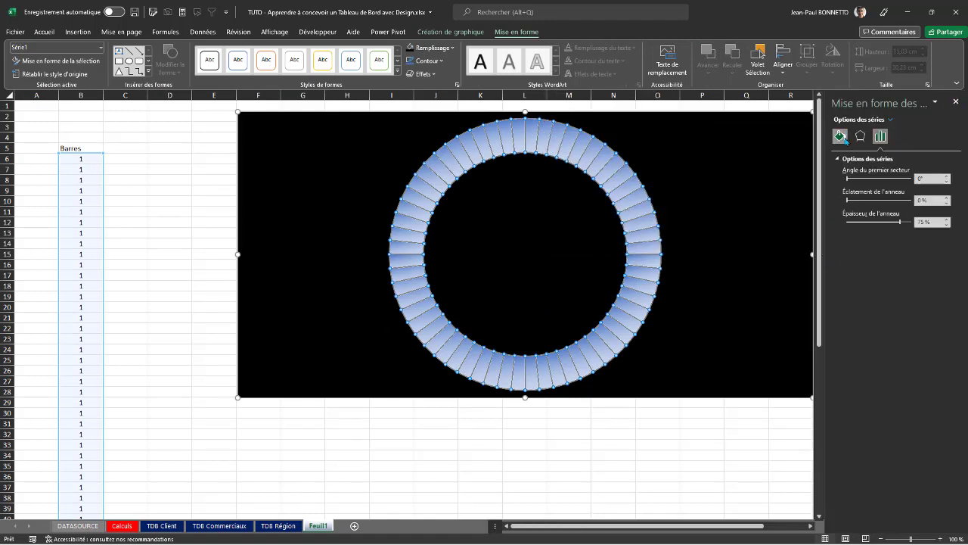
left_click(840, 136)
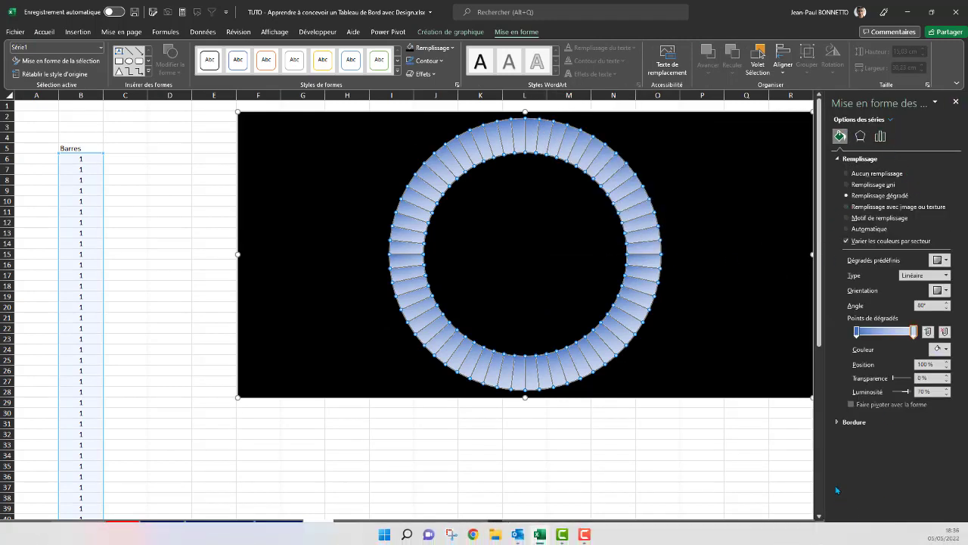
left_click(853, 422)
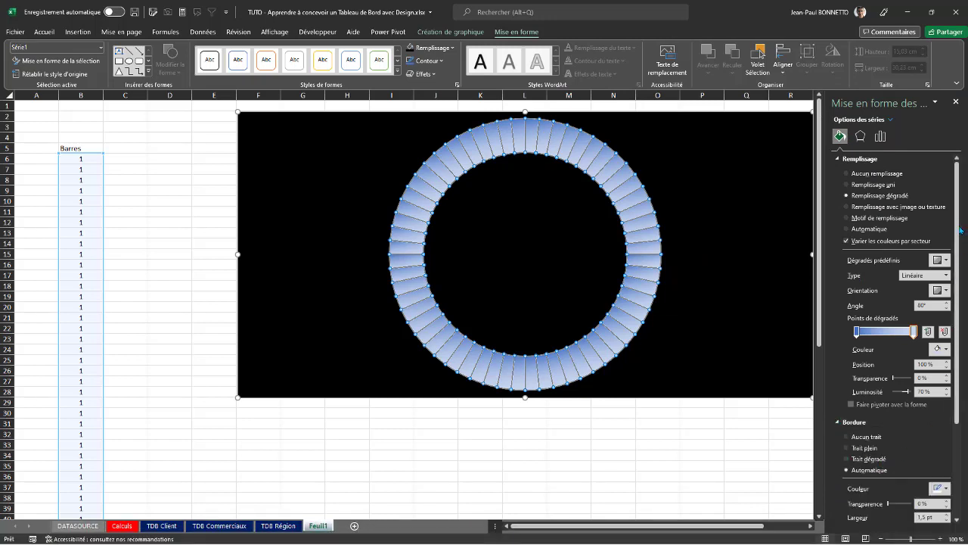
left_click_drag(960, 229, 965, 342)
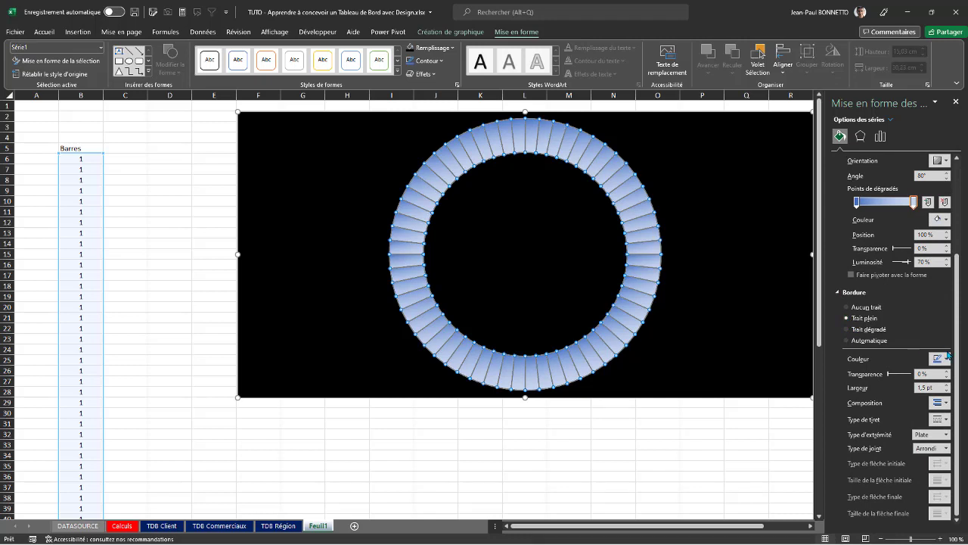
left_click(939, 359)
left_click(889, 386)
Increase the border width of the ring series to 13,25 pt to space the bars apart
left_click(947, 384)
left_click(947, 385)
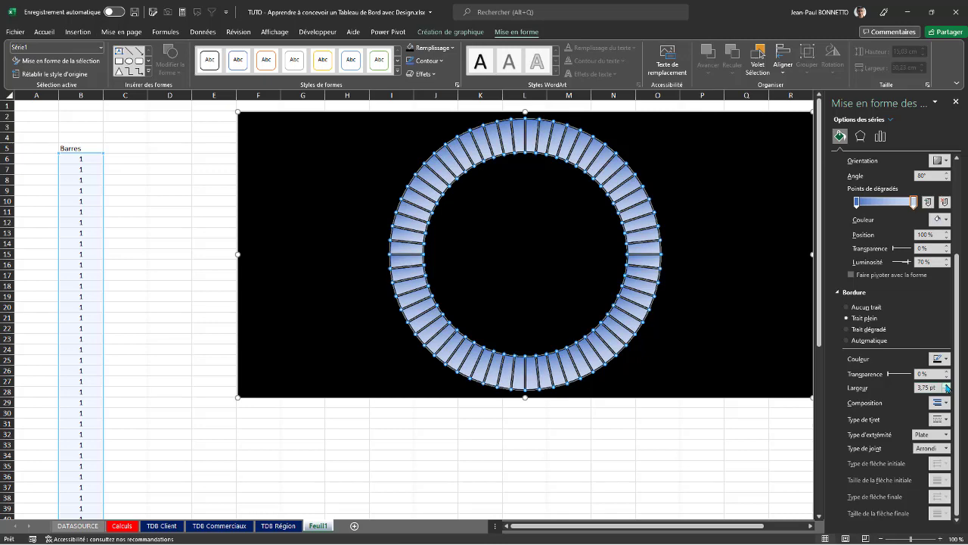
left_click(946, 385)
left_click(946, 385)
left_click(946, 385)
left_click(947, 385)
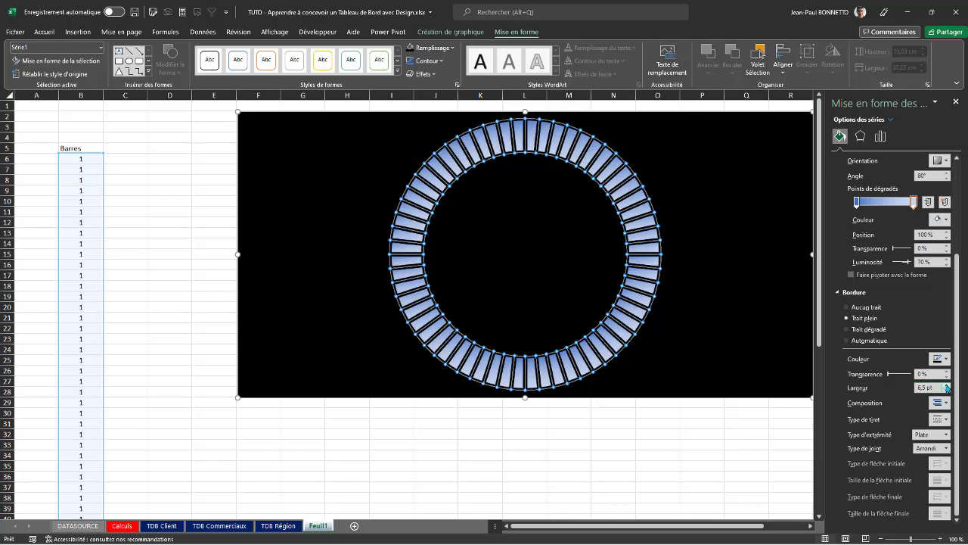
left_click(947, 385)
left_click(946, 385)
left_click(946, 385)
left_click(946, 385)
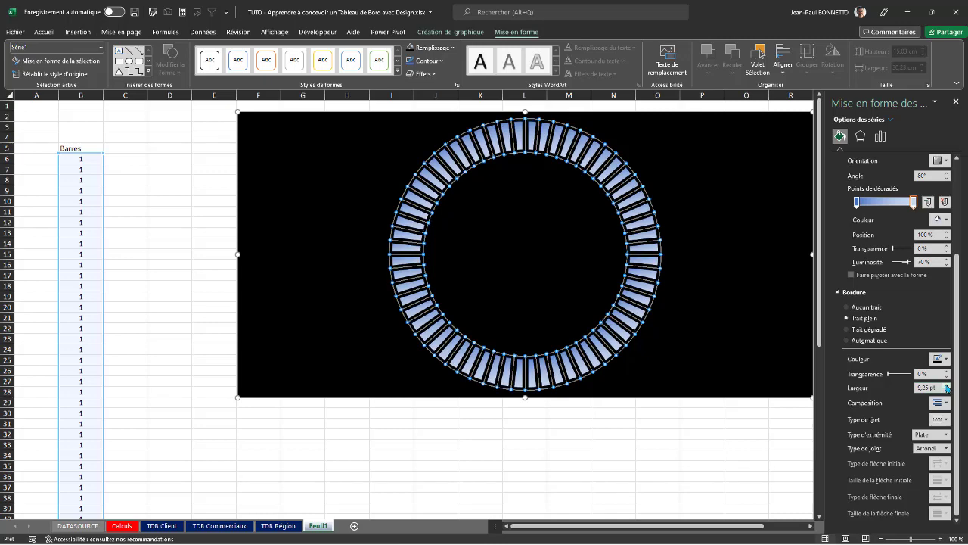
left_click(946, 385)
left_click(946, 385)
left_click(947, 385)
left_click(947, 385)
left_click(946, 385)
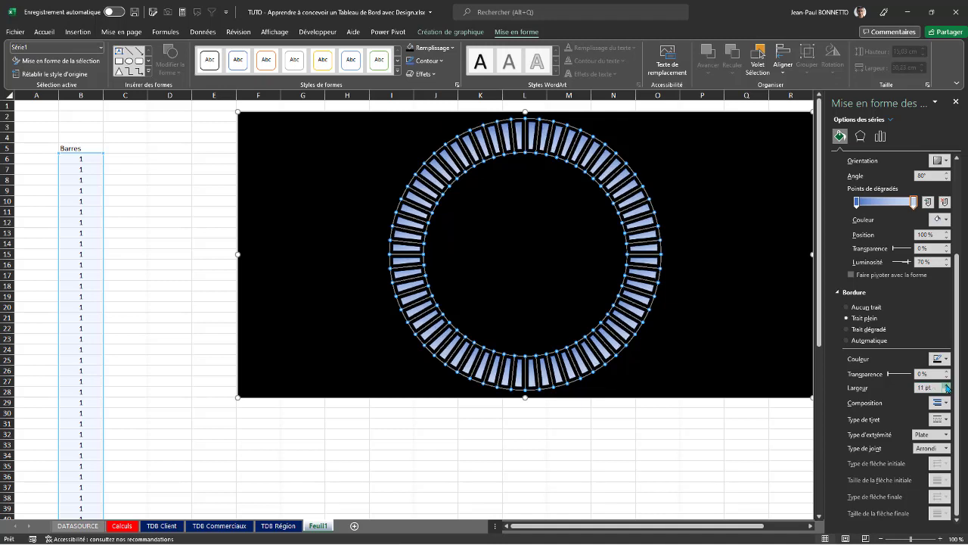
left_click(947, 385)
left_click(947, 385)
left_click(946, 385)
left_click(947, 385)
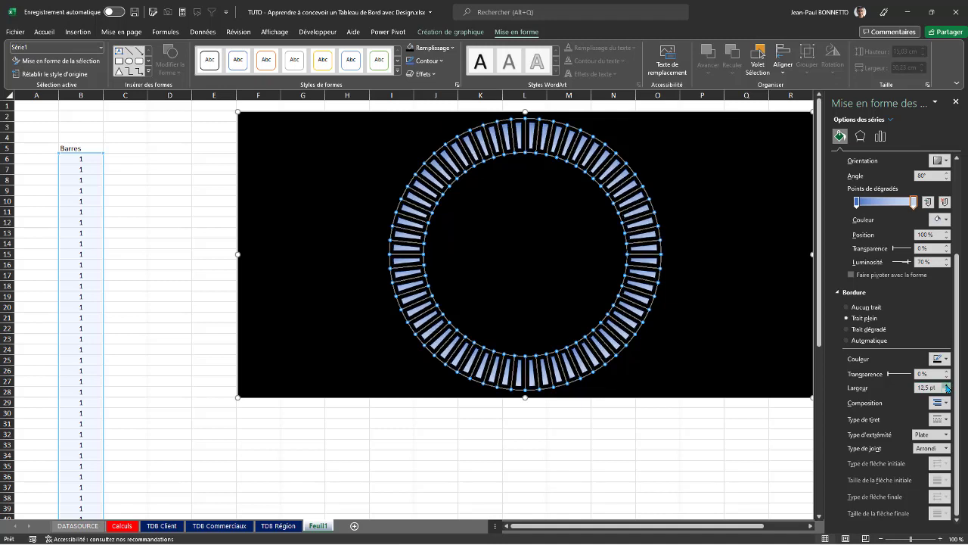
left_click(947, 385)
left_click(946, 385)
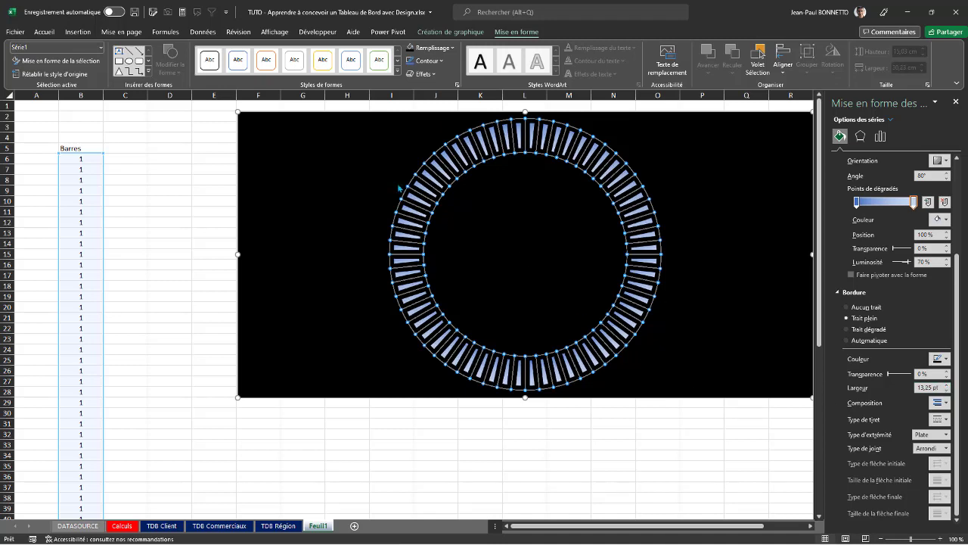
Close the formatting options, review the reference ring on TDB Commerciaux, and return to Feuil1
left_click(702, 224)
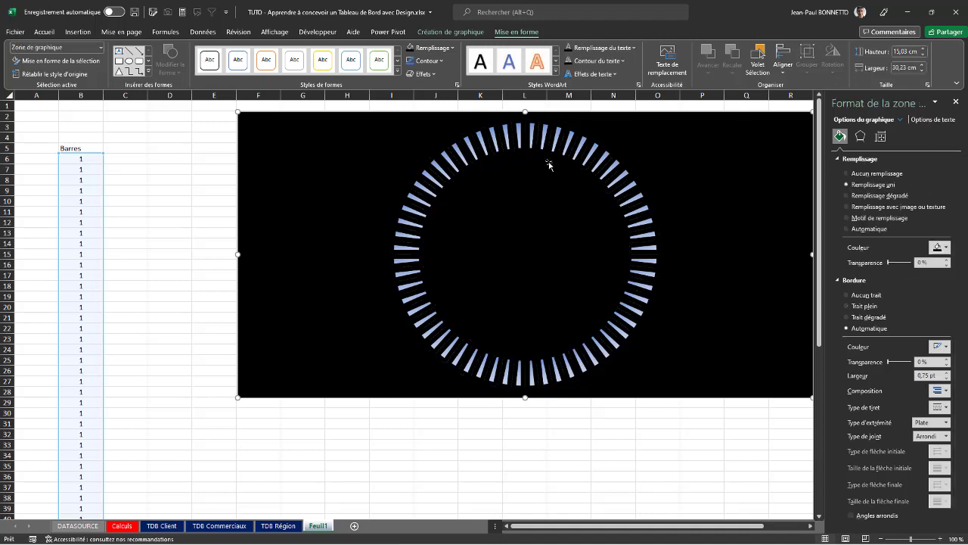
left_click(956, 101)
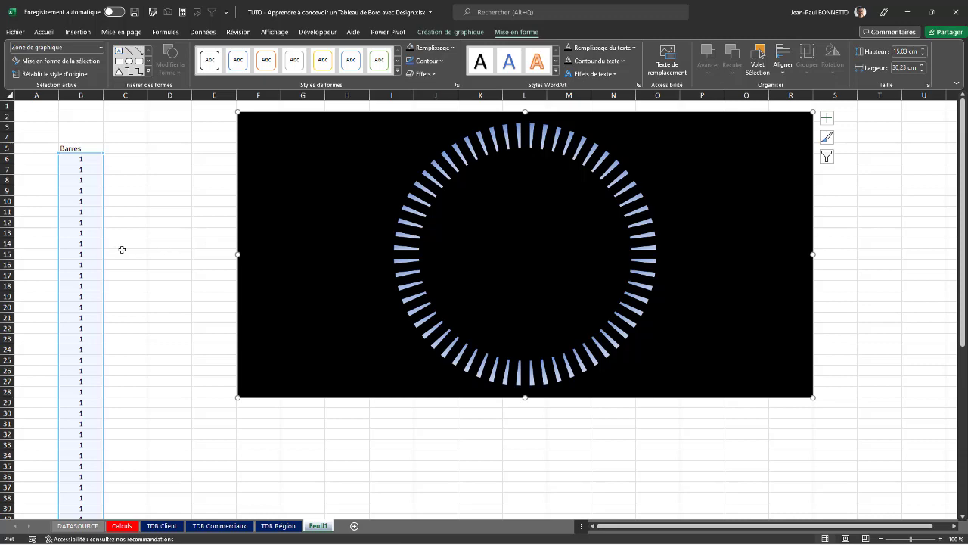
left_click(219, 525)
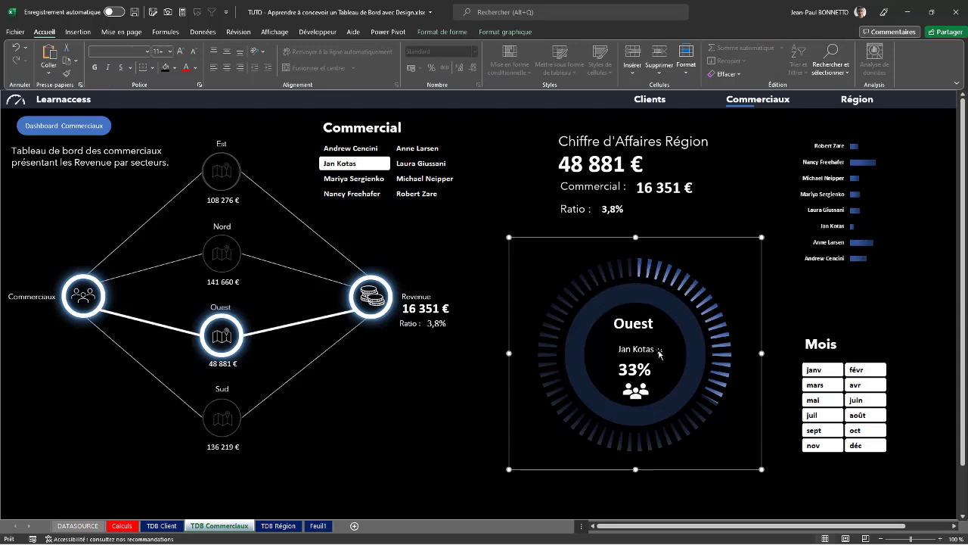
left_click(318, 526)
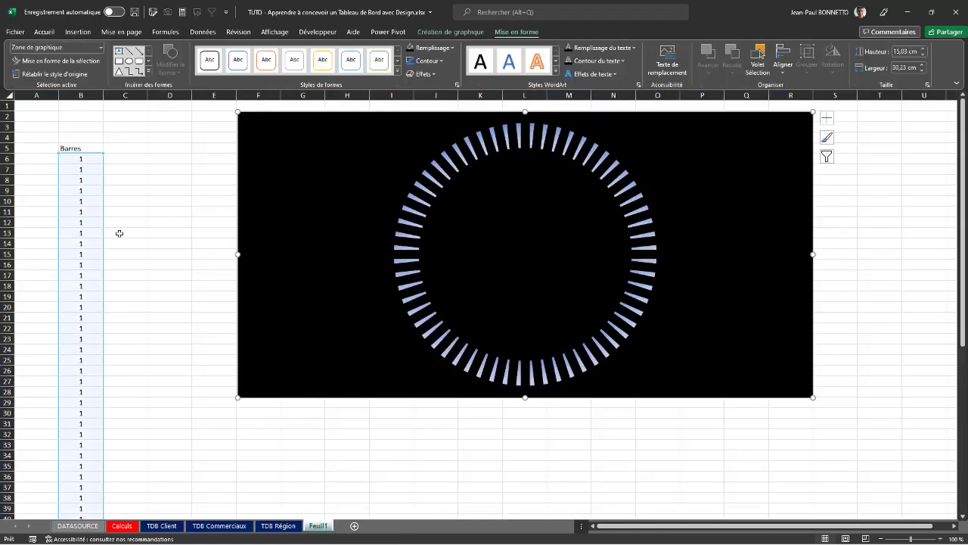
Enter the headers Actuals in C5 and Budget in D5, beside the Barres column
left_click(136, 152)
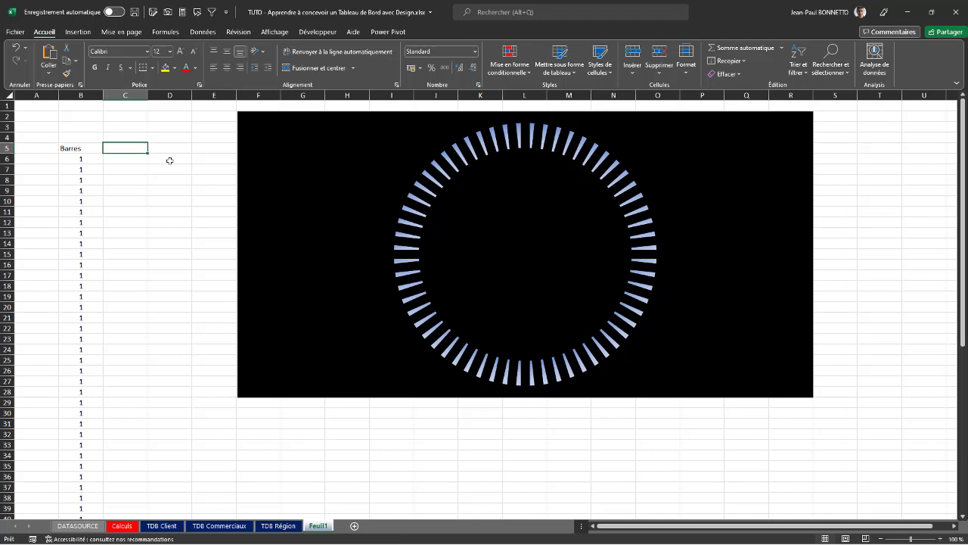
type("A")
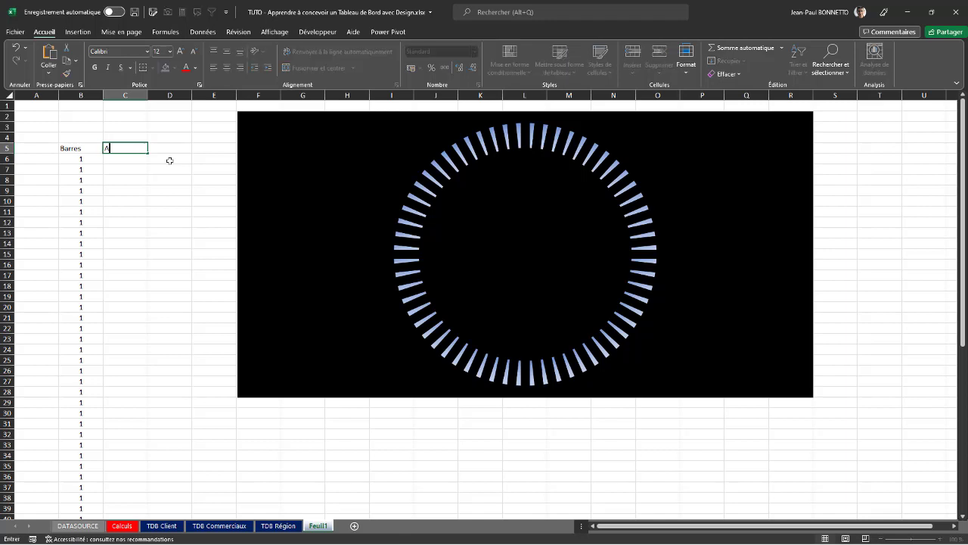
type("ctuals")
key("Tab")
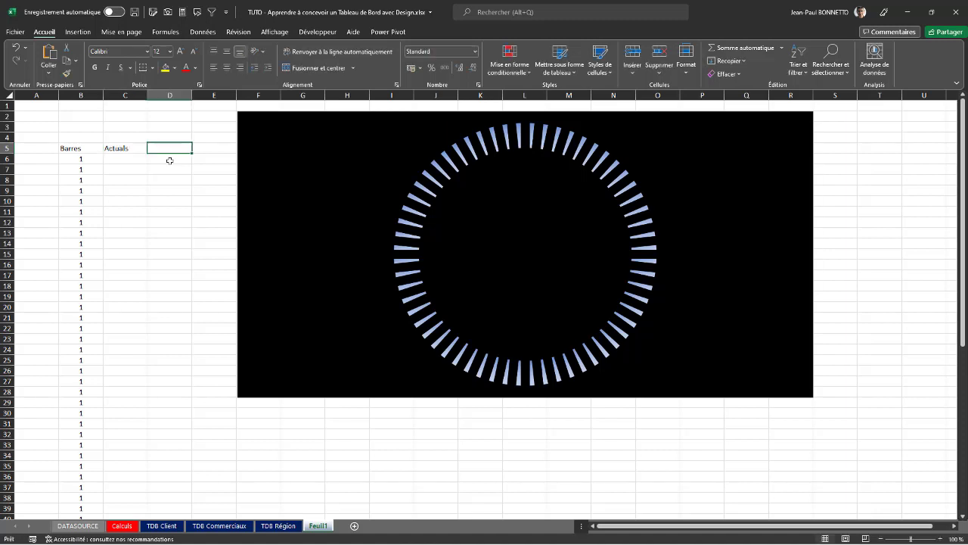
type("Budget")
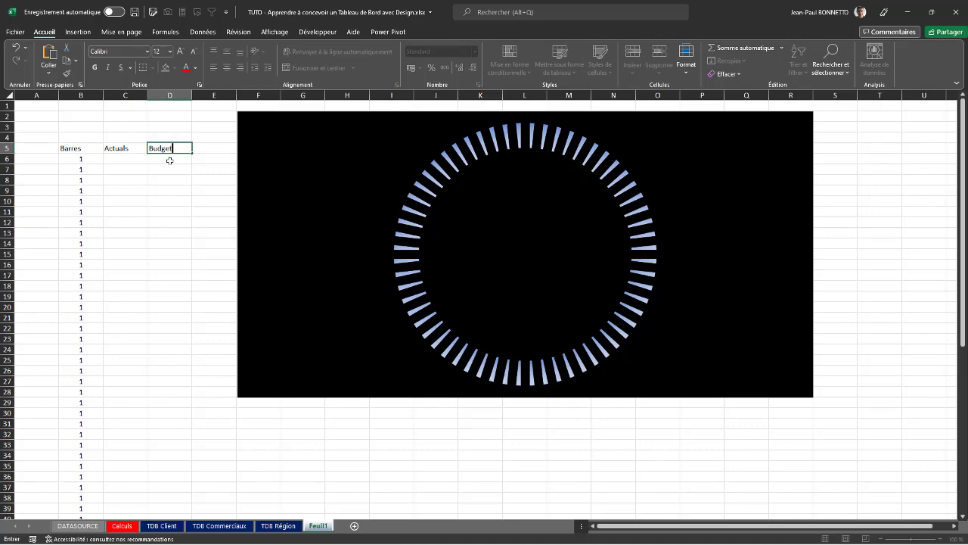
key("Return")
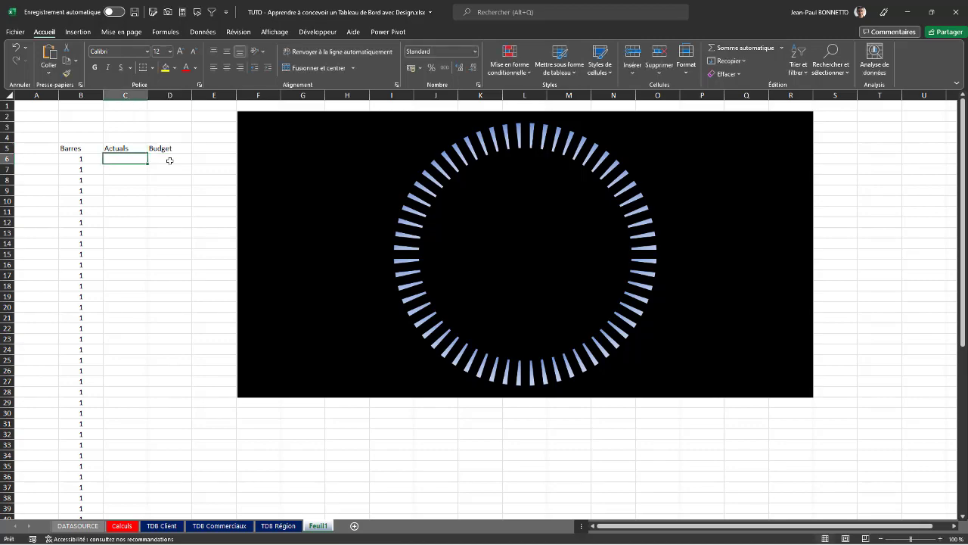
Enter 26% under Actuals in C6 and the formula =1-C6 under Budget in D6
type("26%")
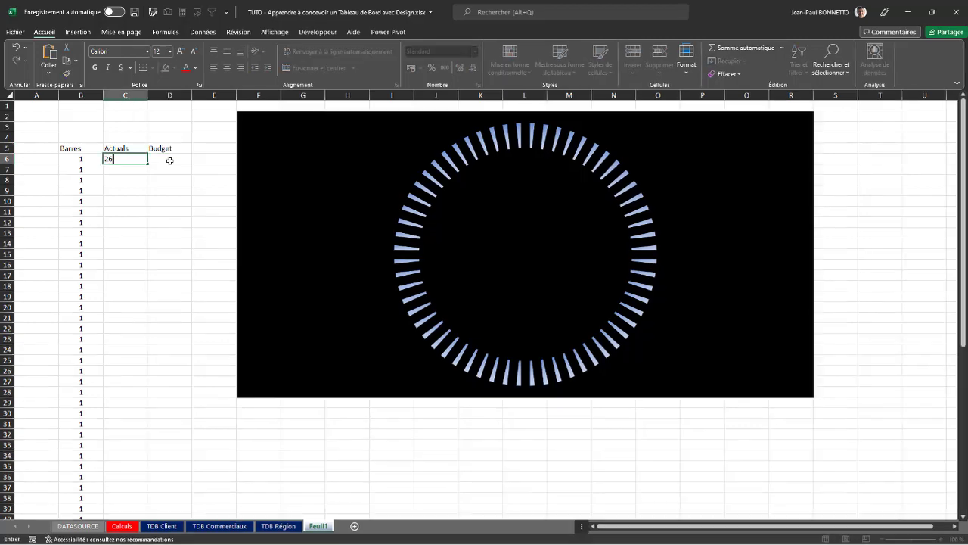
key("Tab")
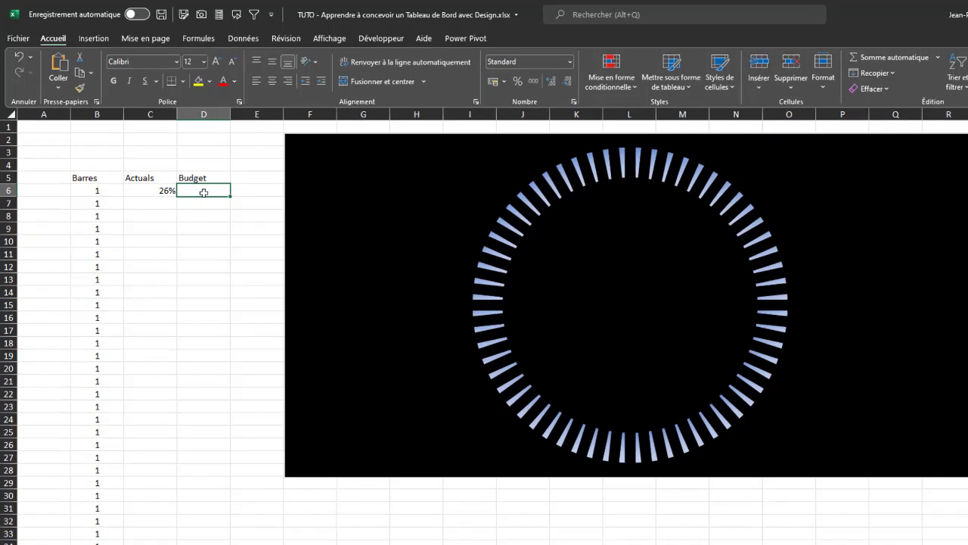
type("=1-")
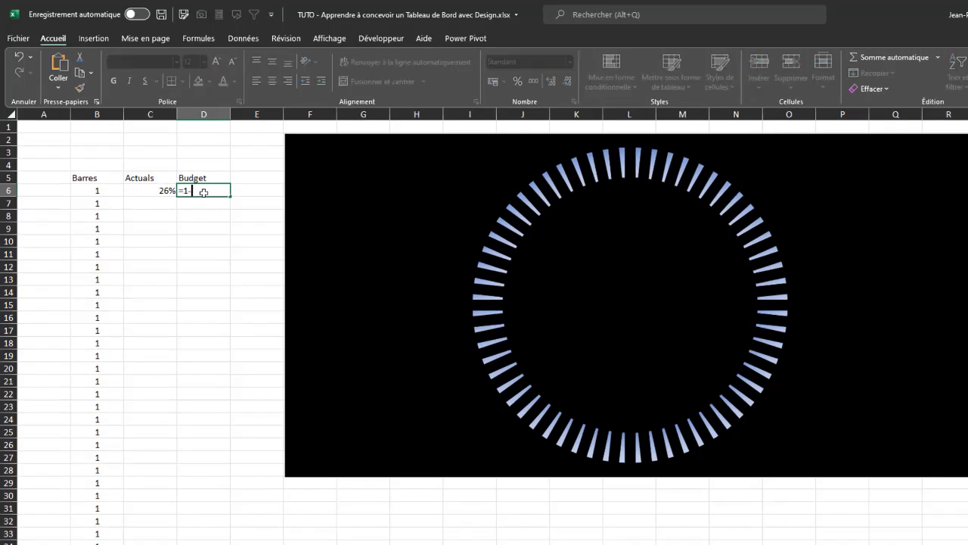
left_click(151, 189)
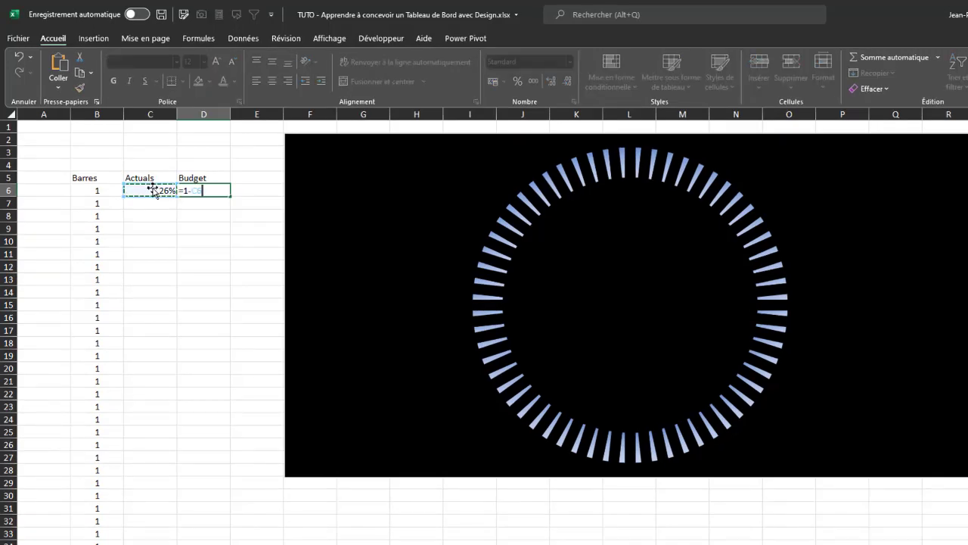
key("Return")
Center the Actuals and Budget headers and their percentages in C5:D6
left_click_drag(152, 189, 193, 191)
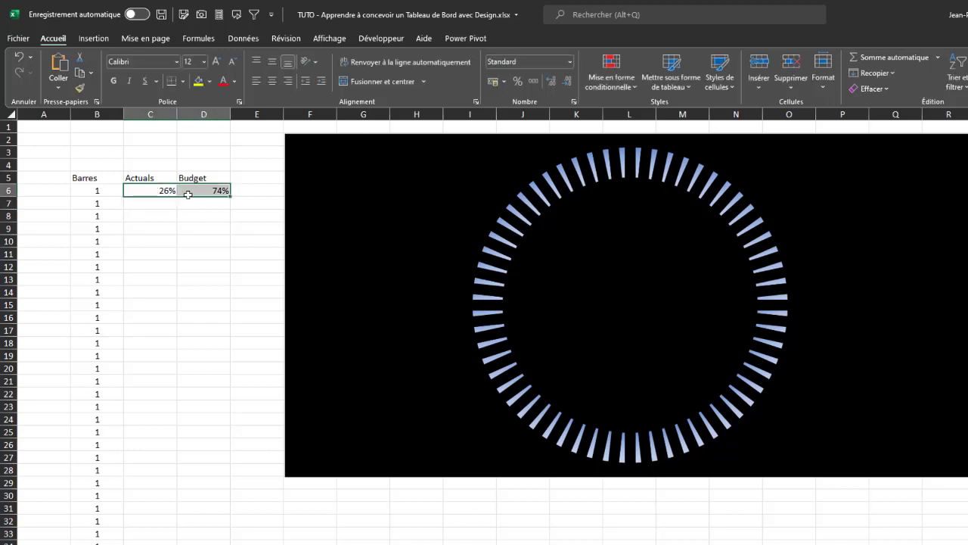
left_click(271, 82)
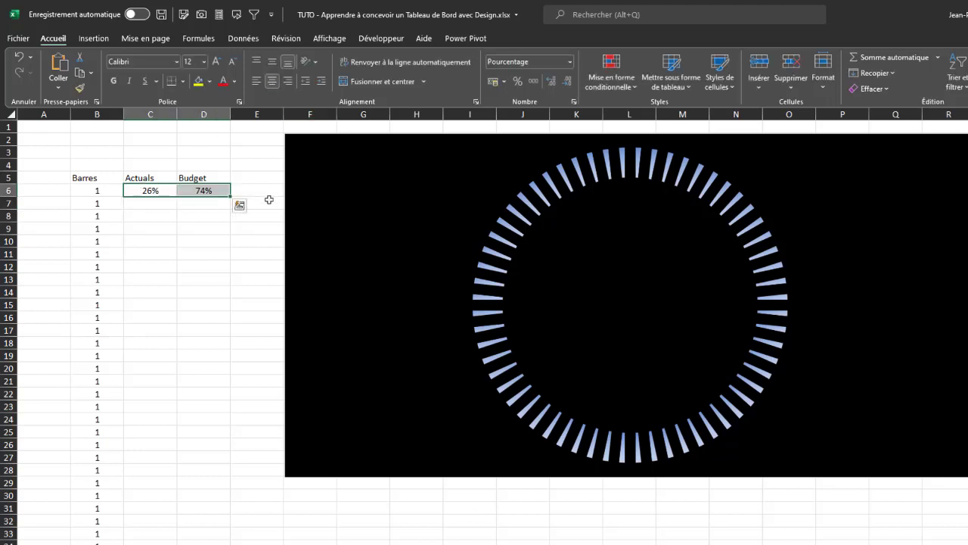
left_click_drag(141, 177, 204, 178)
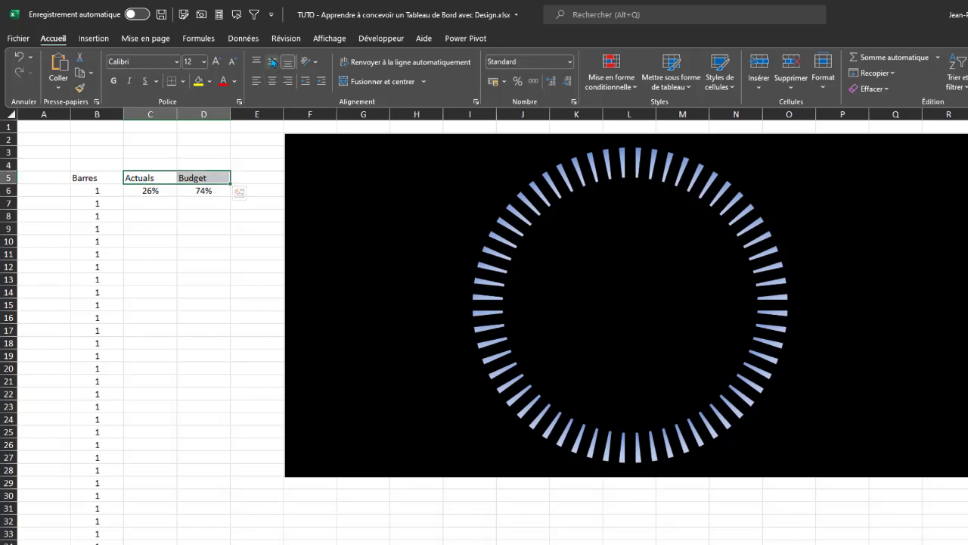
left_click(273, 80)
left_click(150, 202)
left_click(148, 191)
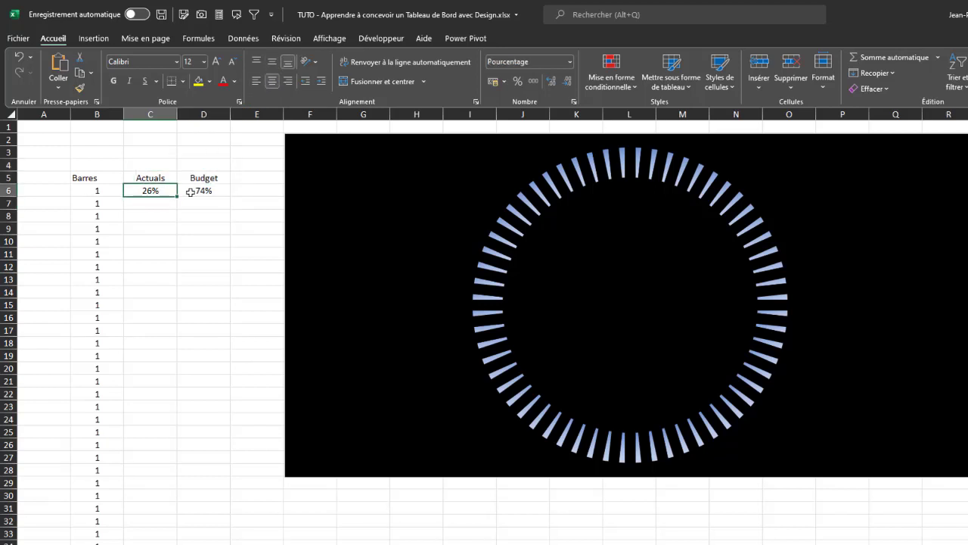
left_click(190, 190)
left_click(160, 189)
left_click(153, 179)
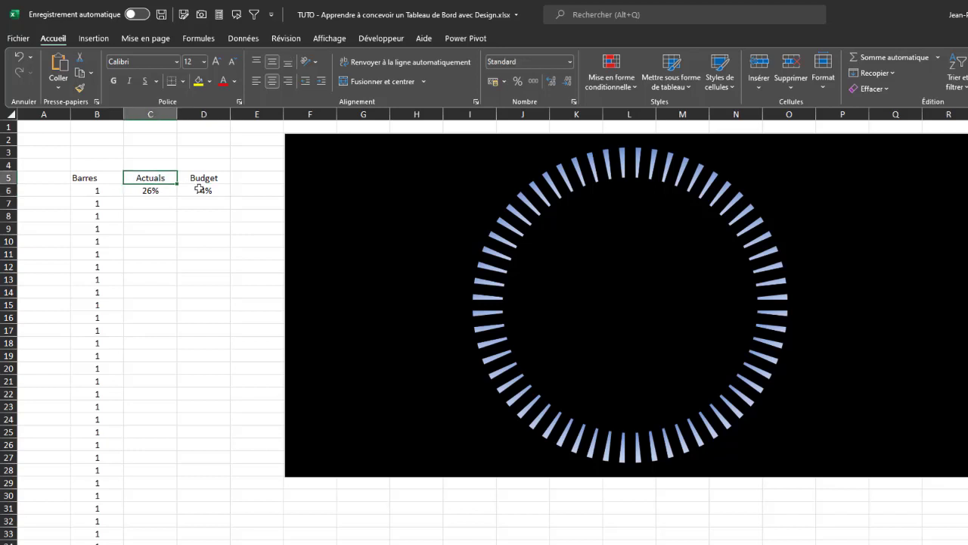
left_click(199, 190)
left_click(161, 190)
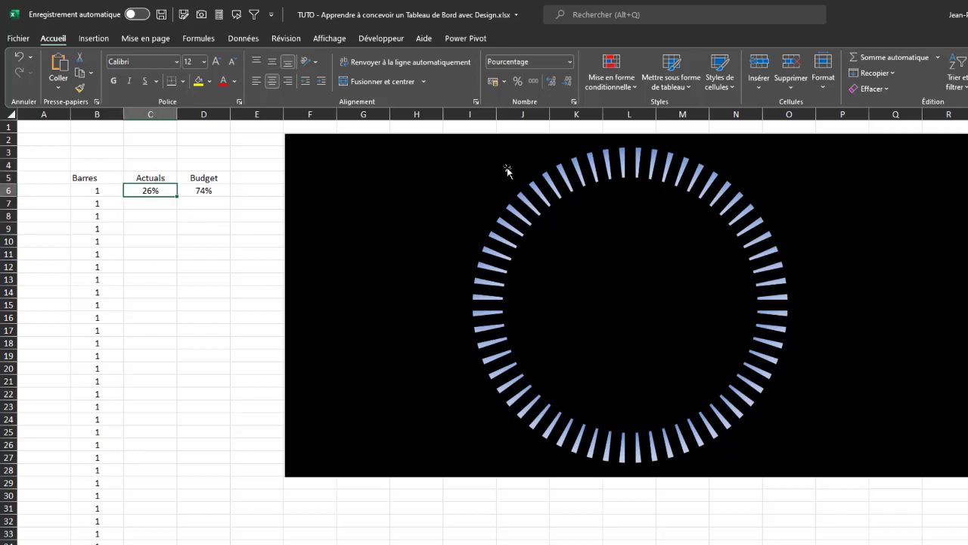
left_click_drag(133, 175, 205, 192)
Add a new data series to the ring chart, named from the Actuals header in C5
left_click(542, 192)
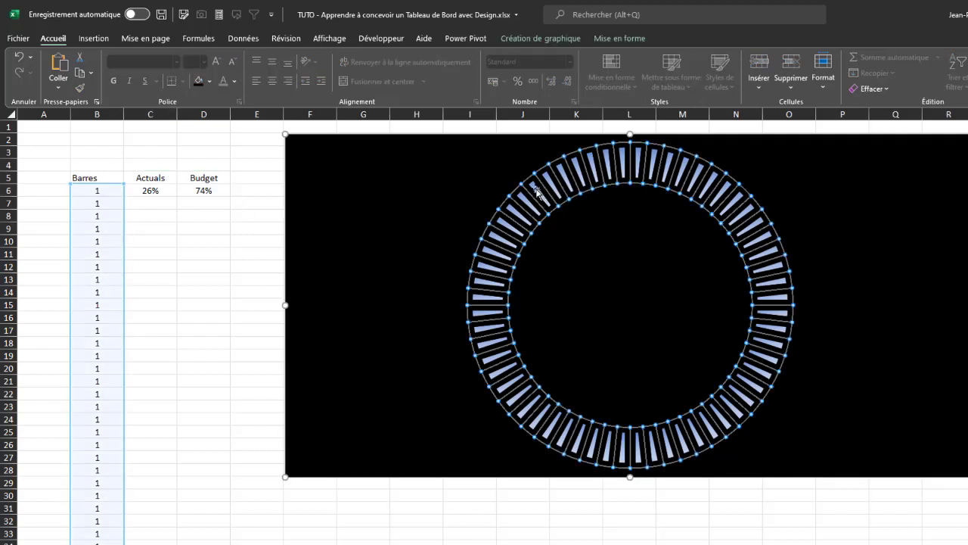
left_click(536, 141)
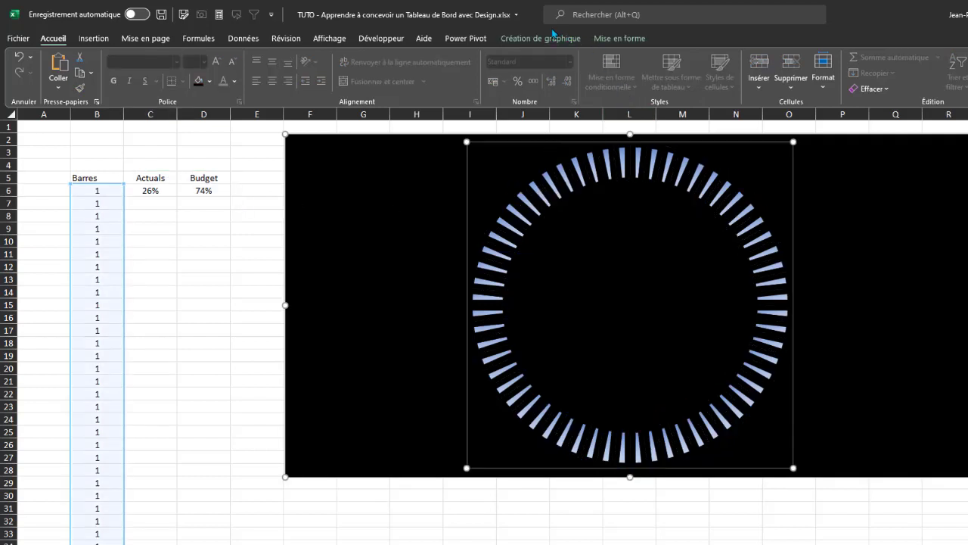
left_click(553, 36)
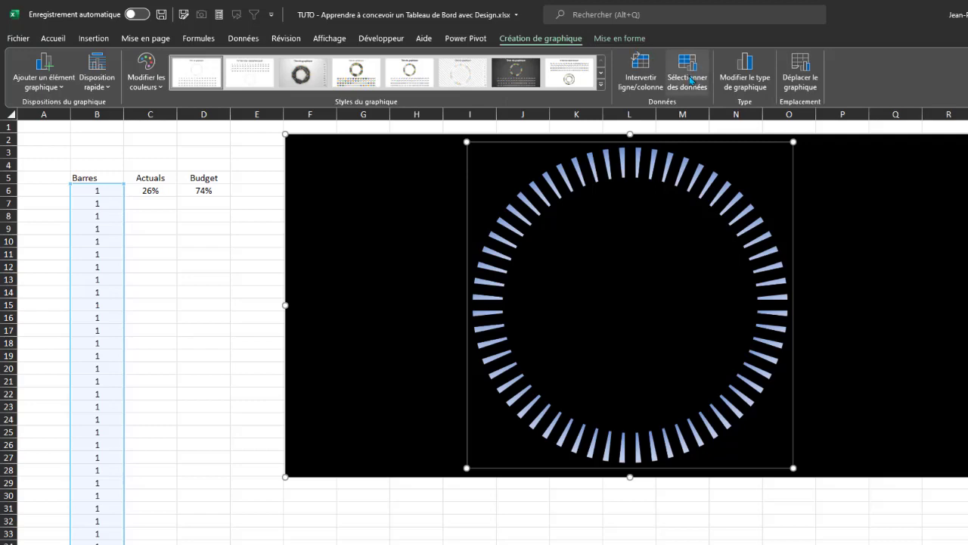
left_click(690, 80)
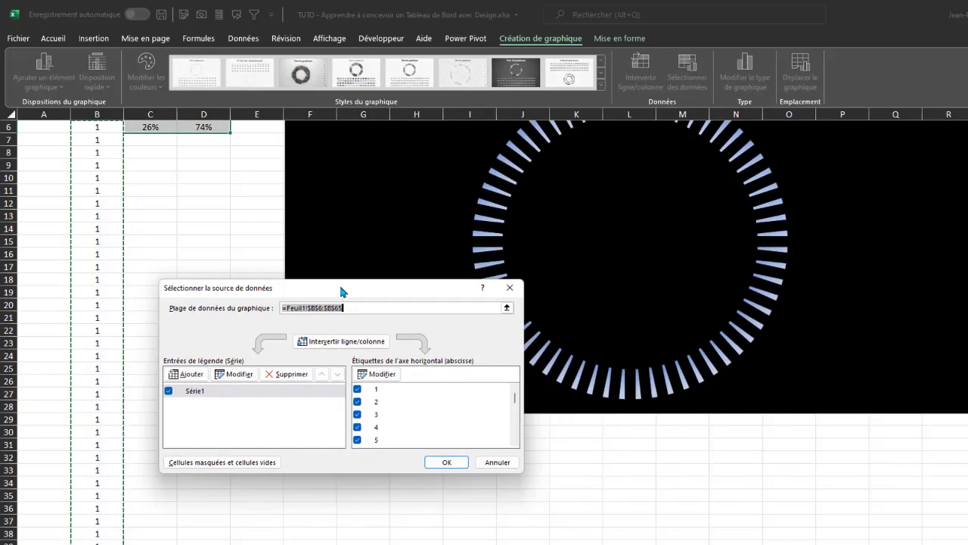
left_click_drag(329, 258, 306, 285)
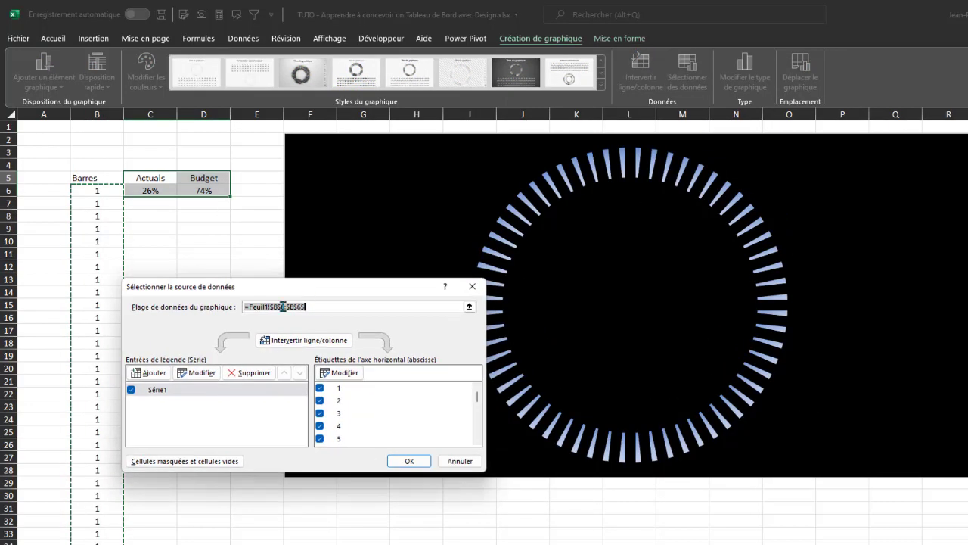
left_click(153, 374)
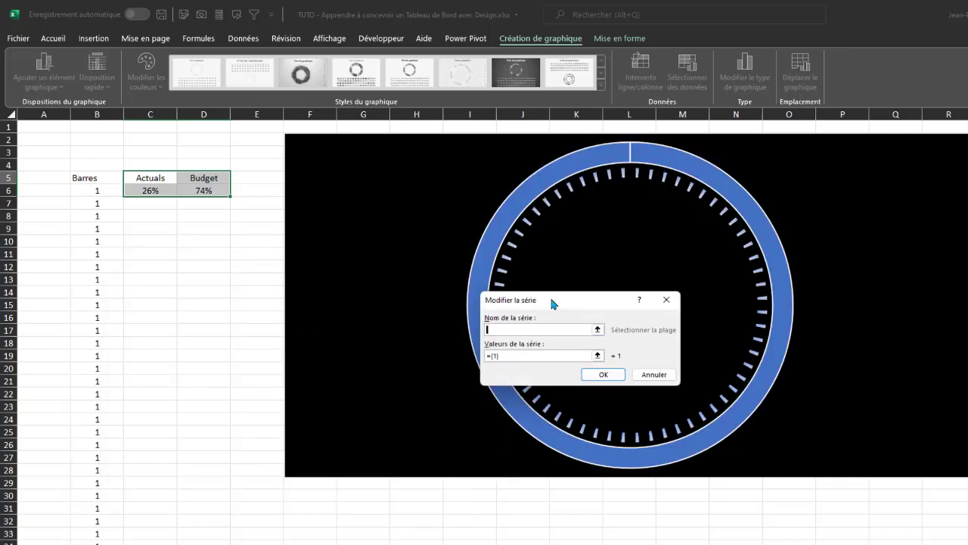
left_click_drag(549, 295, 174, 332)
left_click(112, 360)
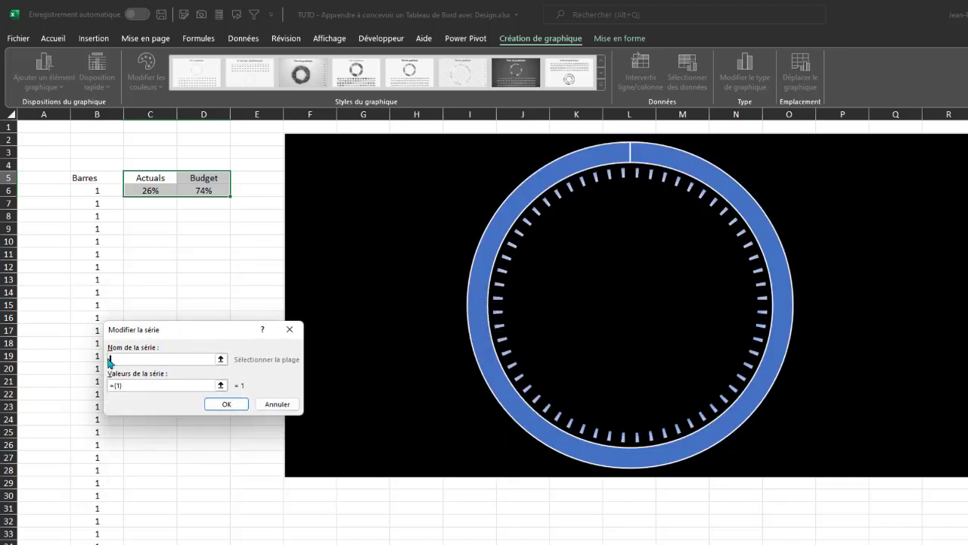
left_click(155, 177)
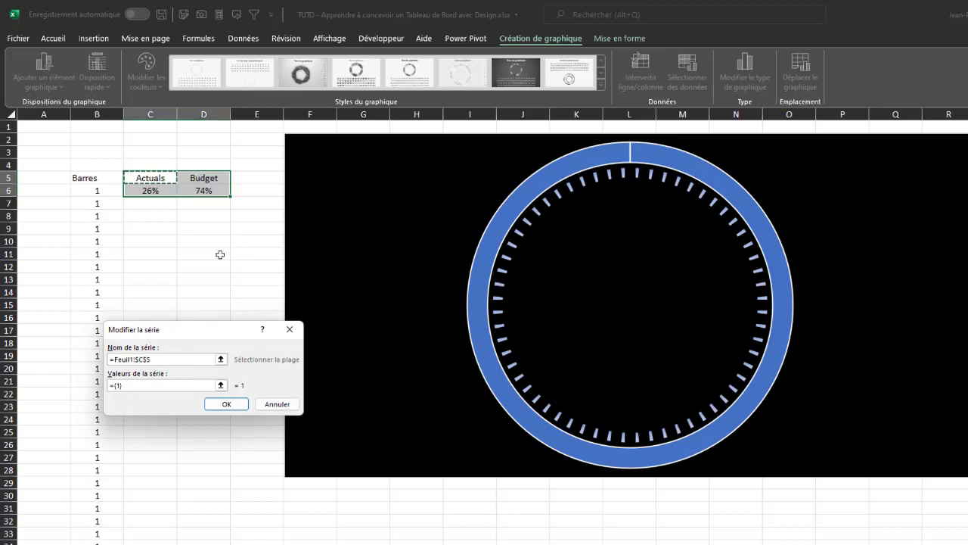
Set the new series' values to the percentages in C6:D6 and apply the chart's new data source
left_click(220, 385)
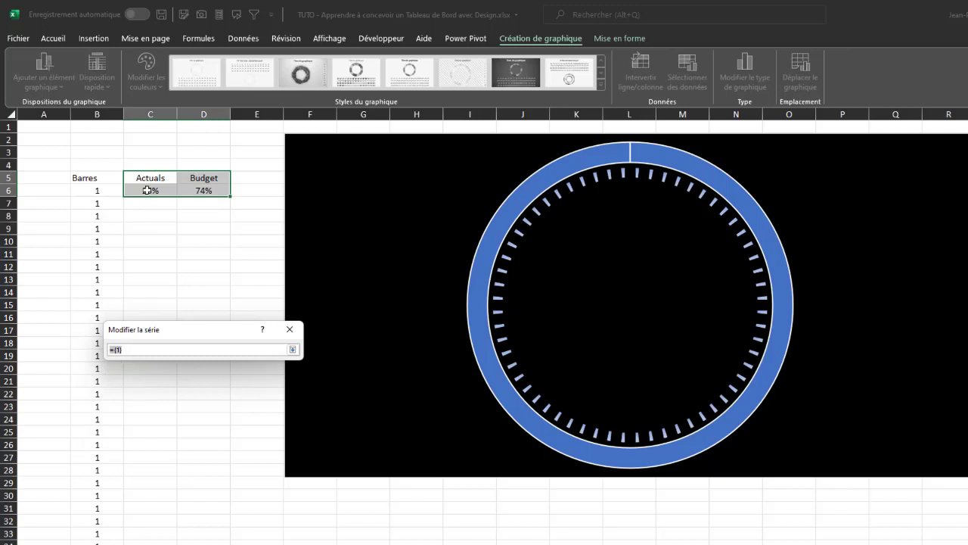
left_click_drag(150, 191, 195, 190)
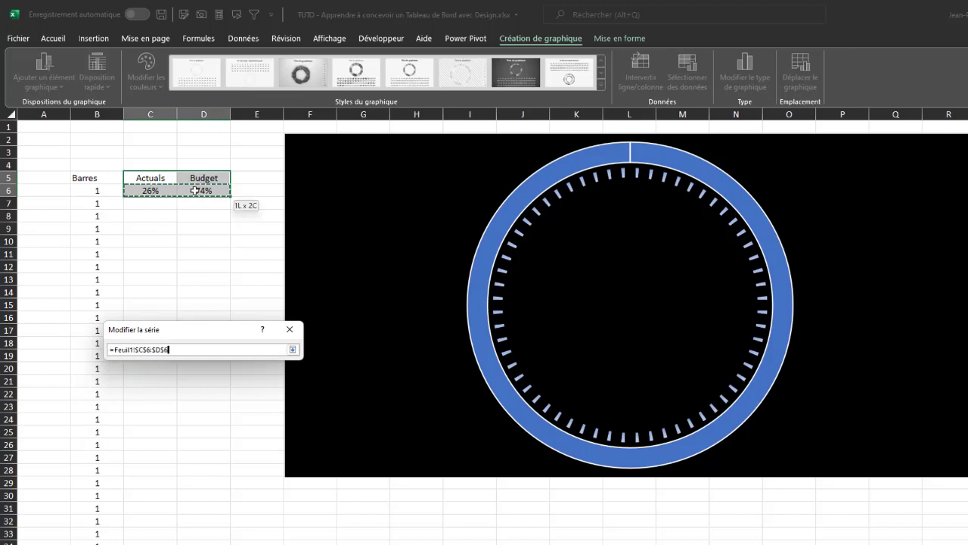
left_click(292, 350)
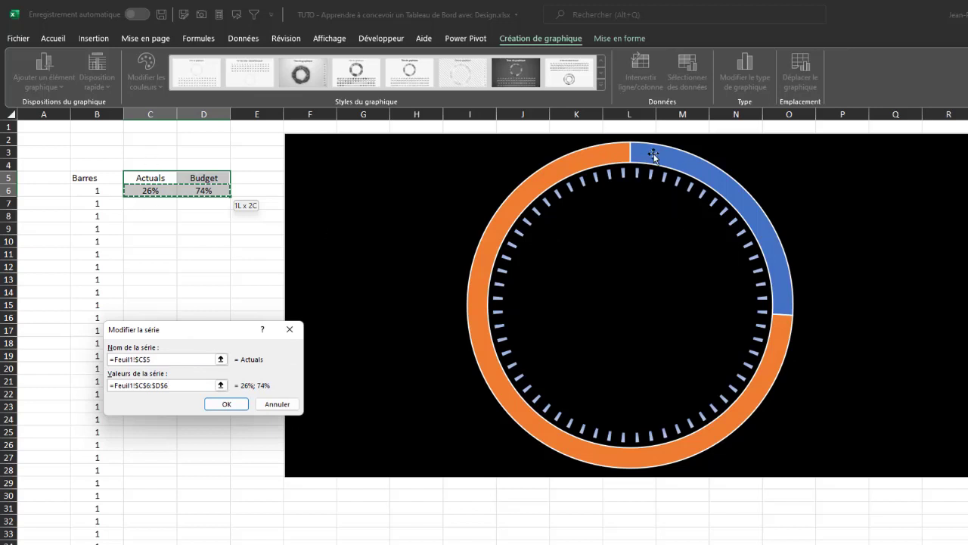
left_click(227, 404)
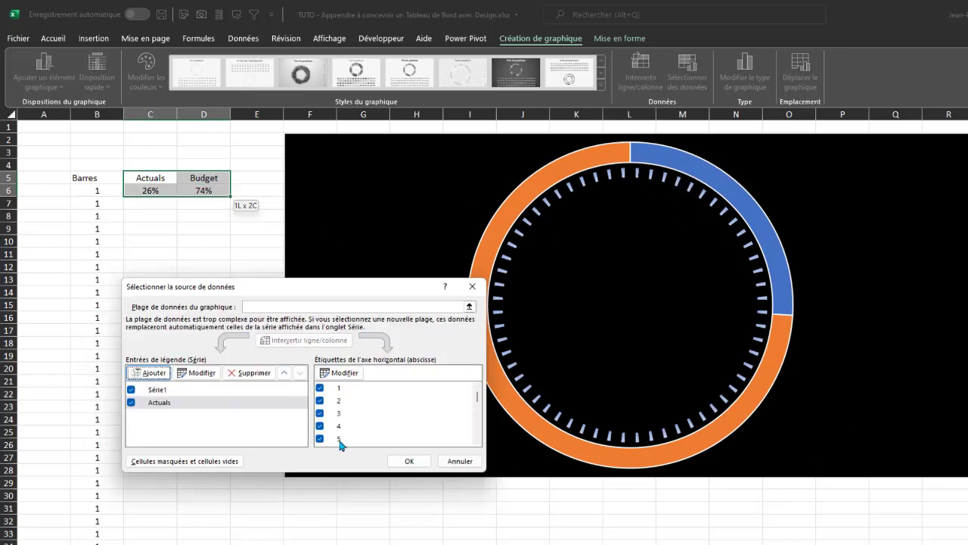
left_click(409, 461)
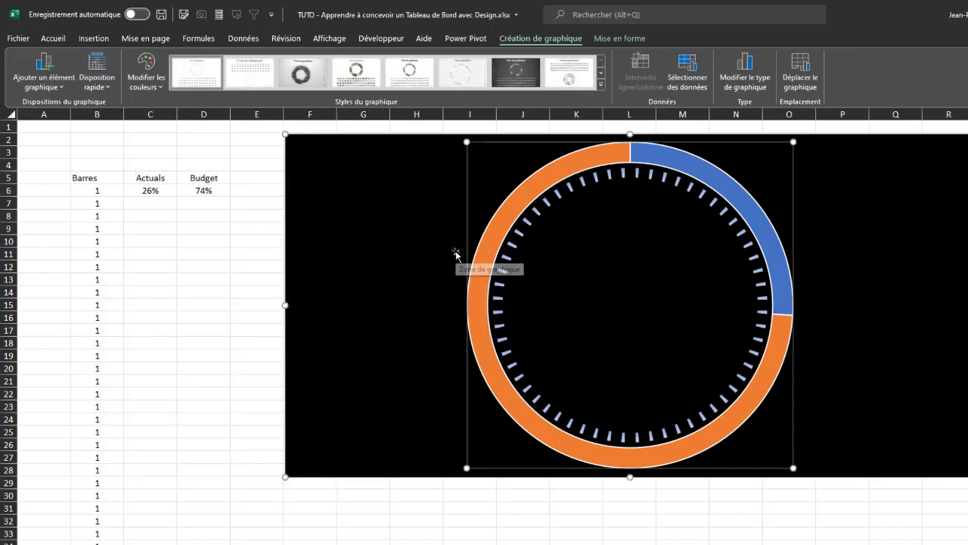
Open the data series formatting options for the outer Actuals ring
mouse_move(681, 162)
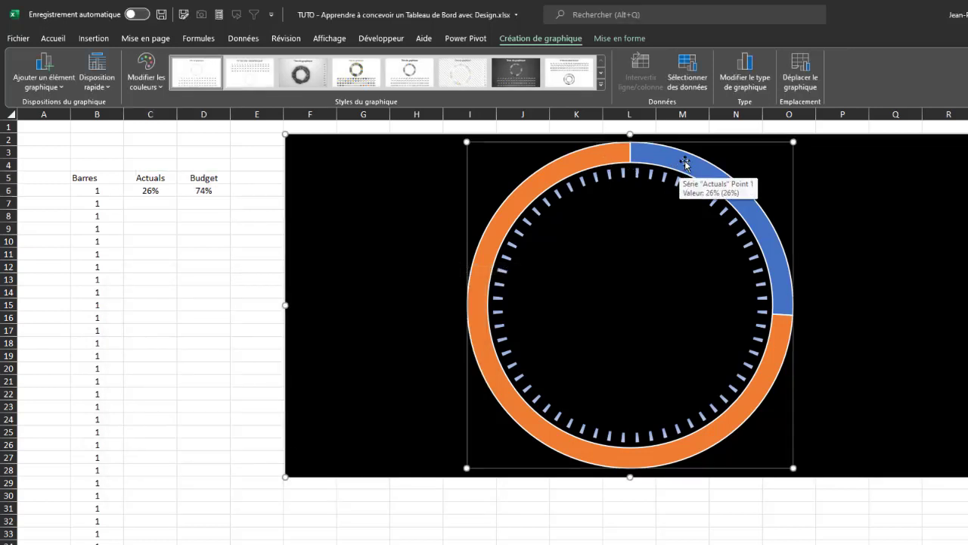
left_click(684, 159)
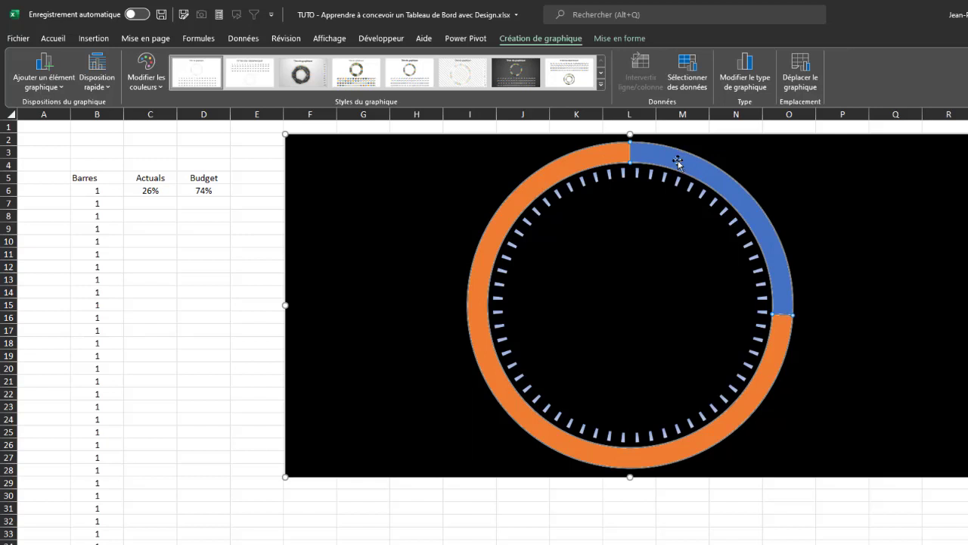
right_click(677, 160)
left_click(766, 295)
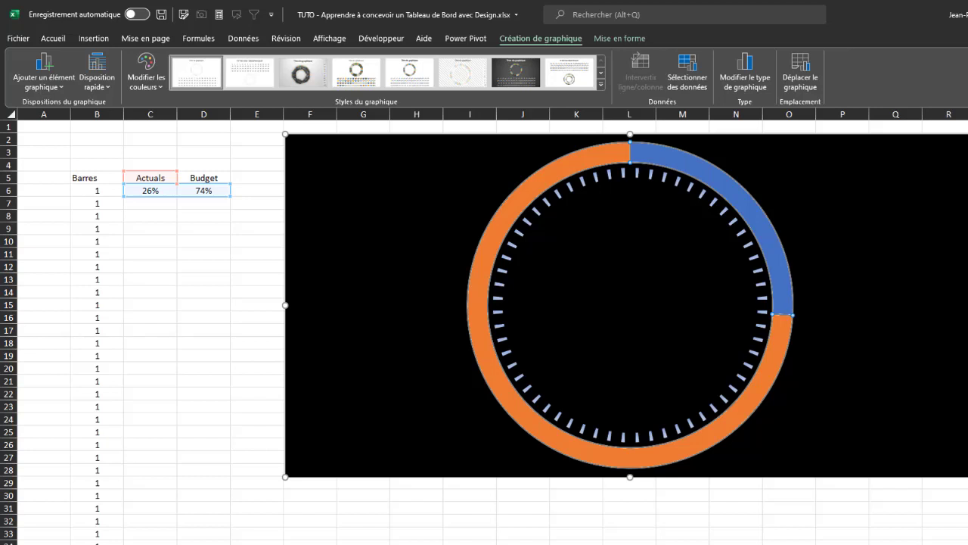
Plot the Actuals series on the secondary axis in a custom combination chart, keeping both series as Anneau
right_click(750, 215)
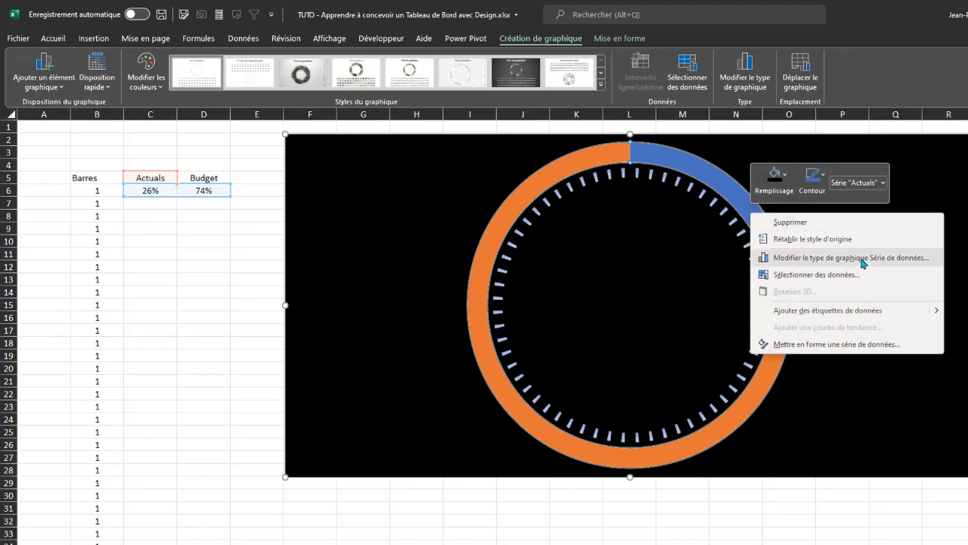
key("Escape")
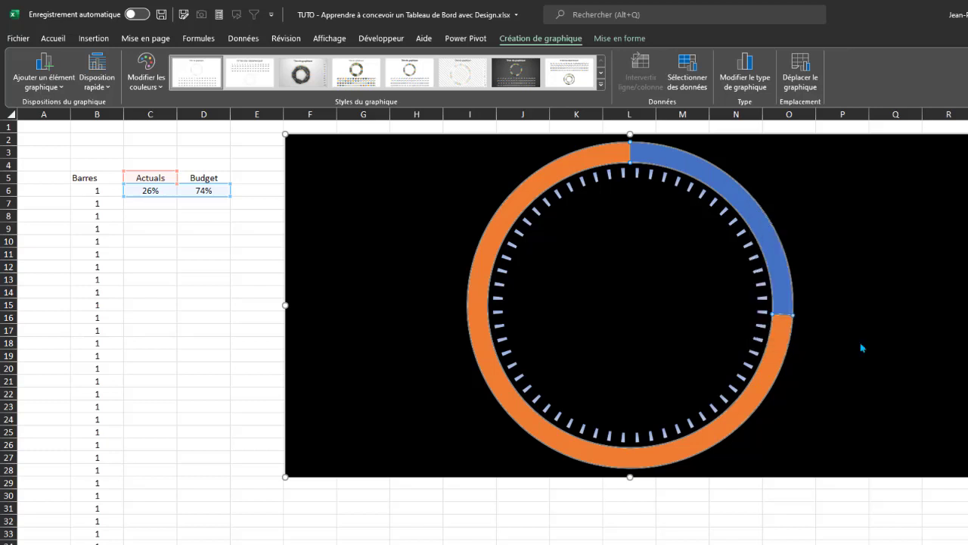
right_click(746, 209)
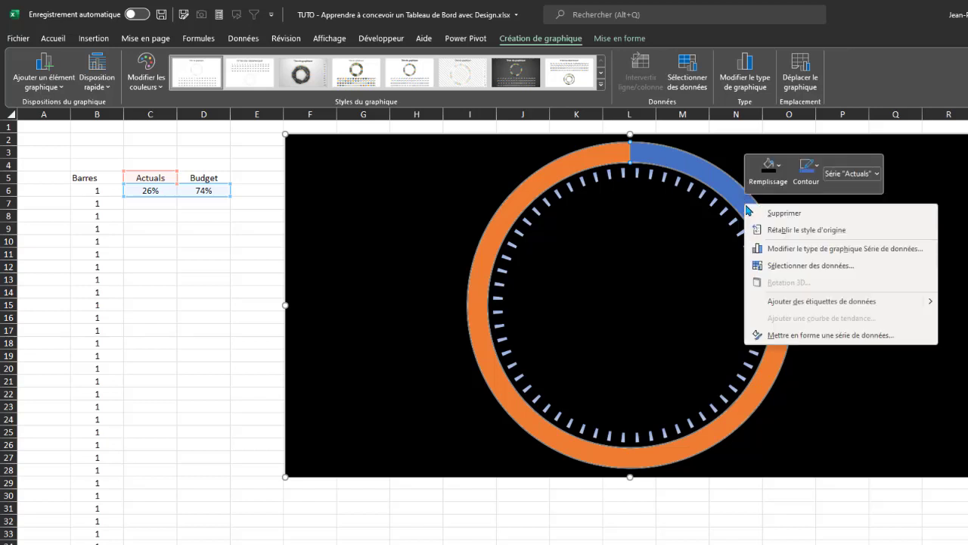
left_click(816, 255)
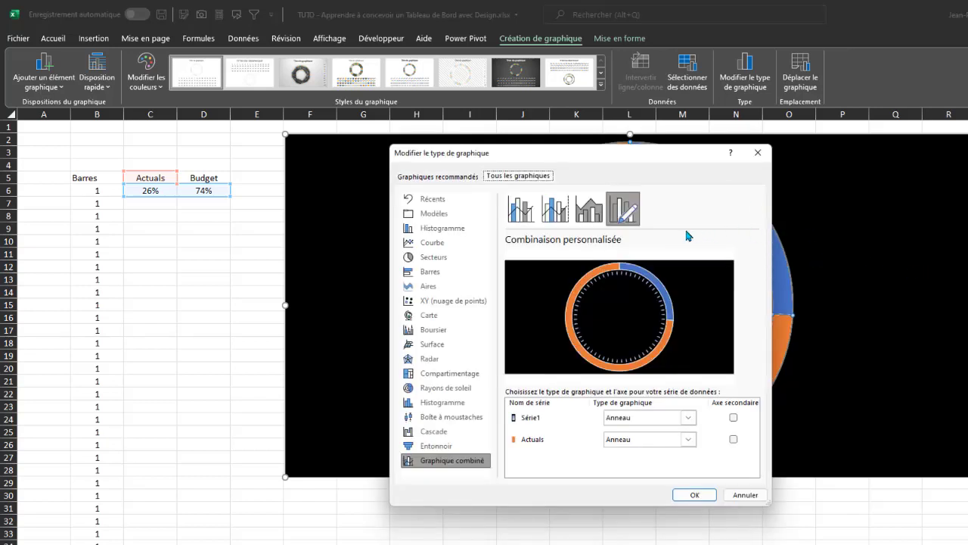
left_click_drag(658, 154, 304, 184)
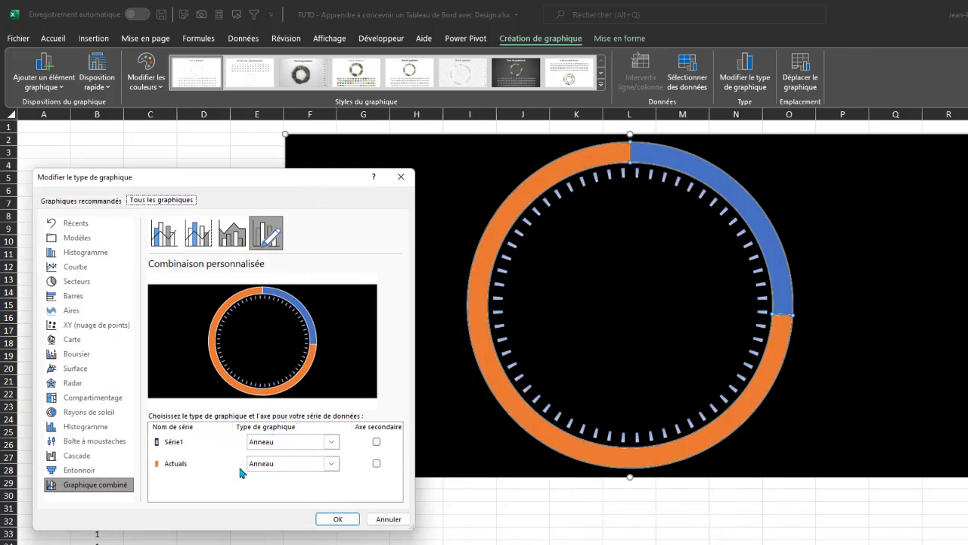
left_click(377, 463)
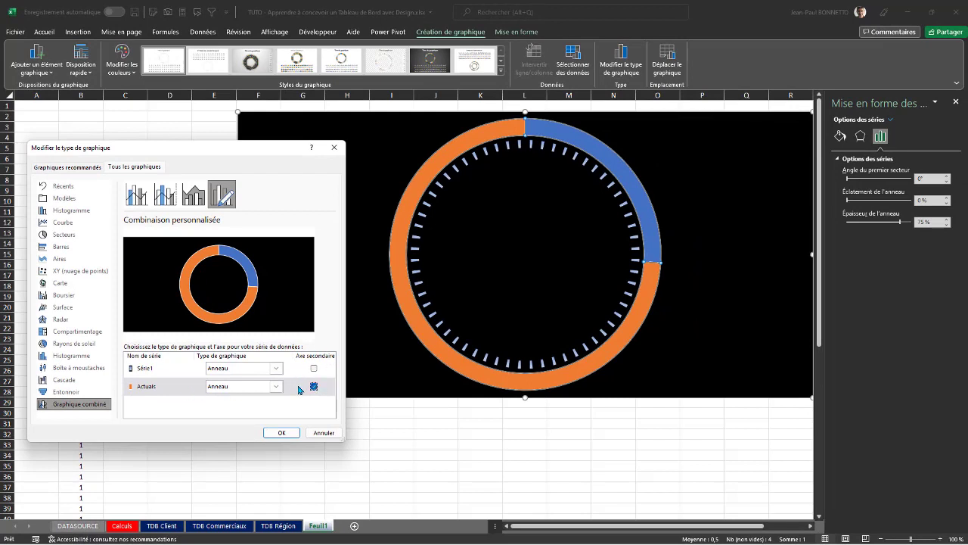
left_click(278, 433)
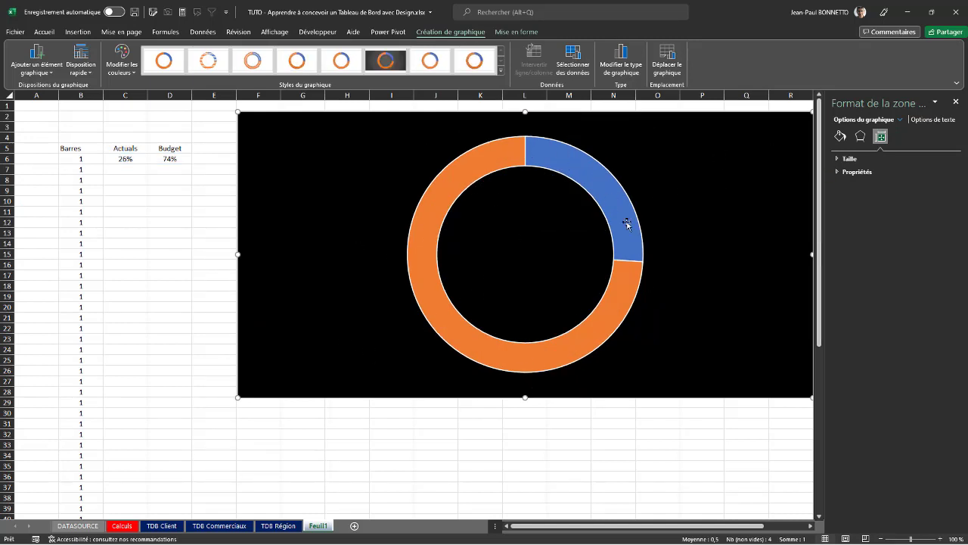
Remove the fill from only the blue 26% Actuals sector of the ring
left_click(556, 153)
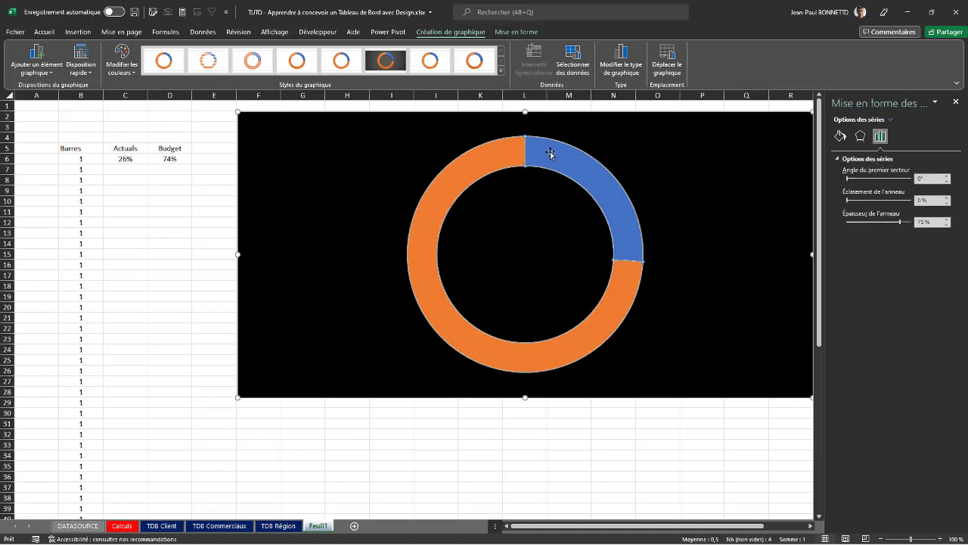
left_click(564, 156)
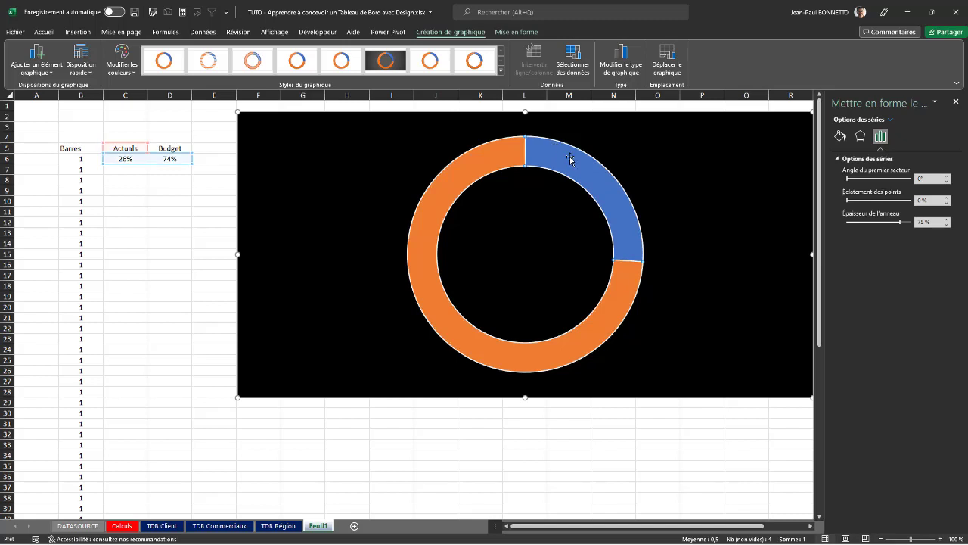
left_click(840, 137)
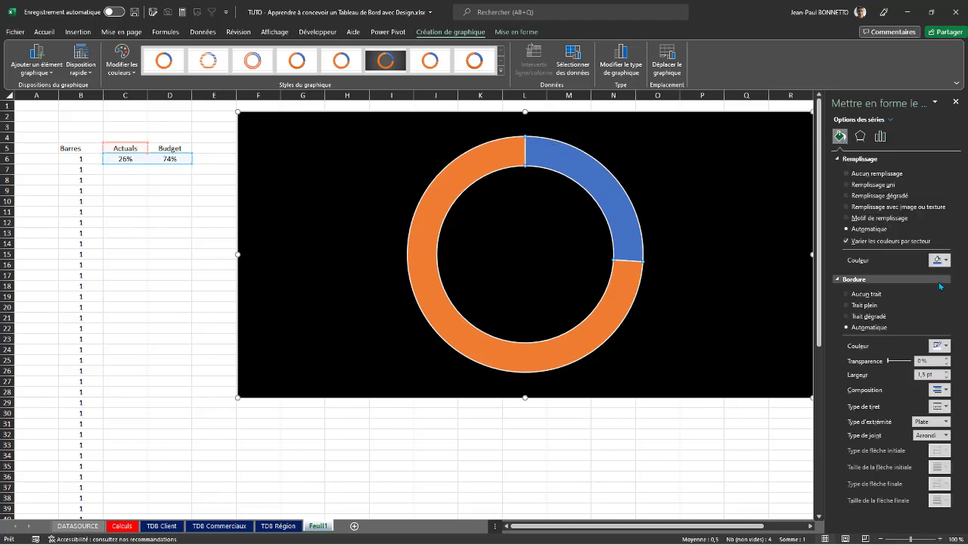
left_click(946, 261)
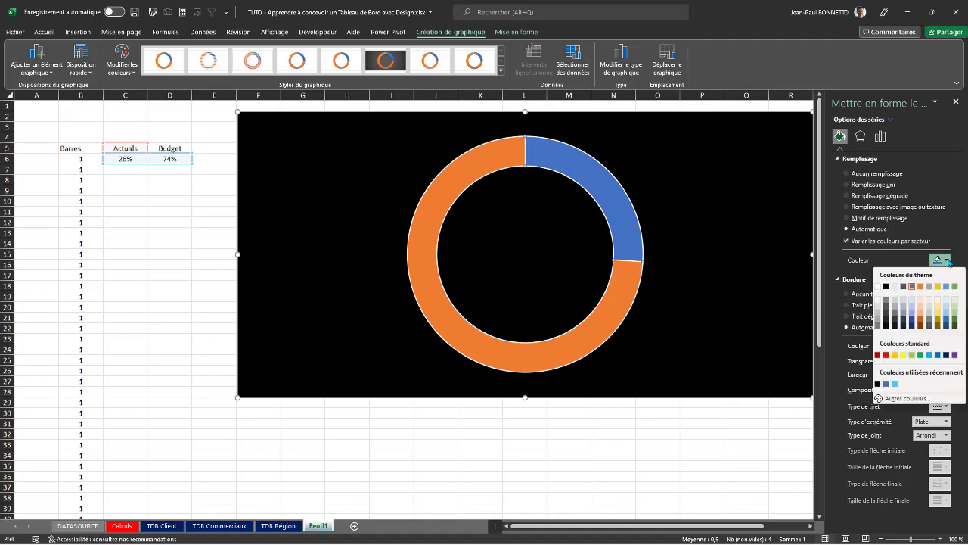
left_click(878, 176)
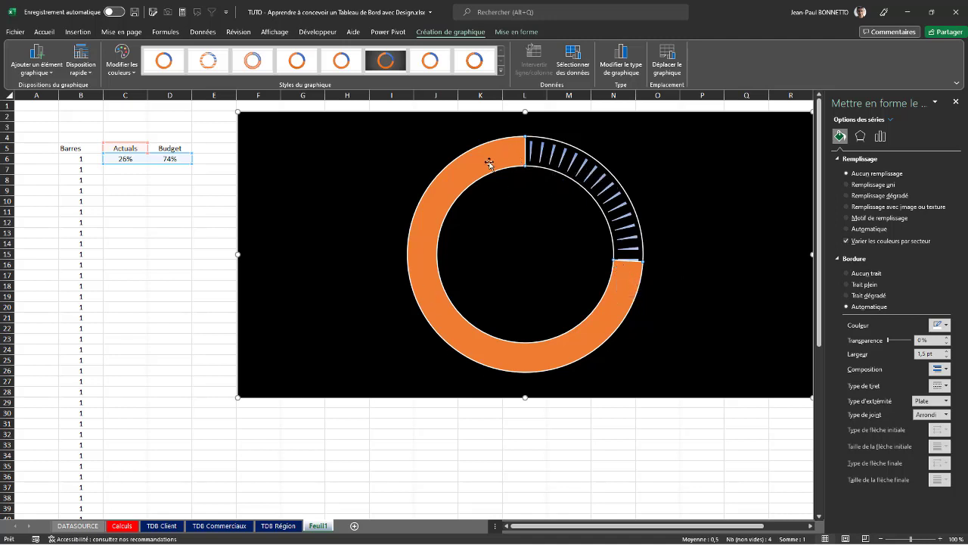
Fill the orange 74% Budget sector with light grey from the theme colours at 71% transparency
left_click(621, 292)
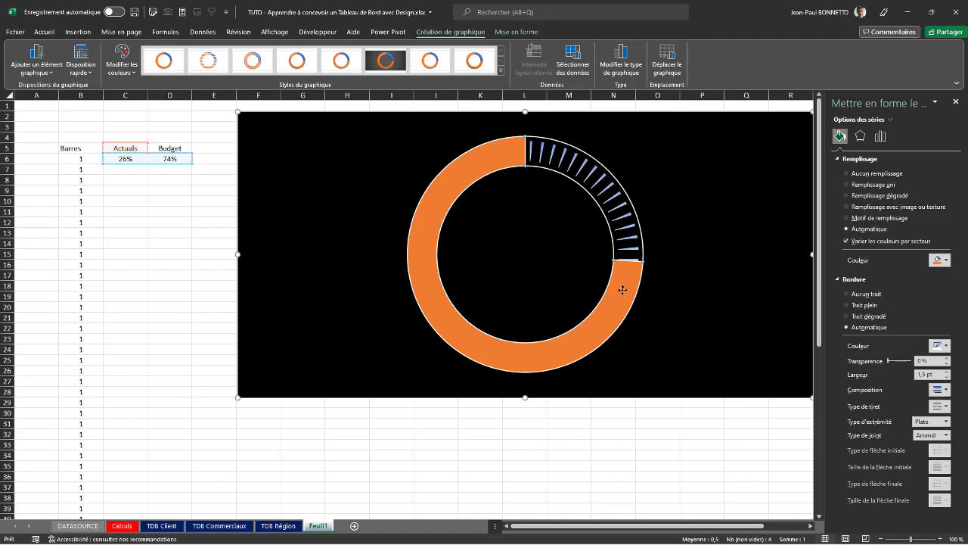
left_click(949, 260)
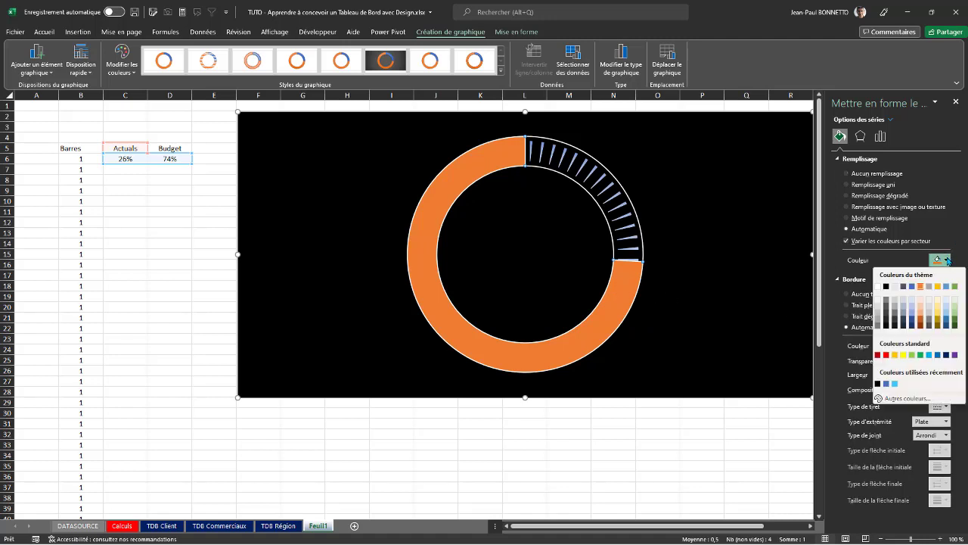
left_click(895, 286)
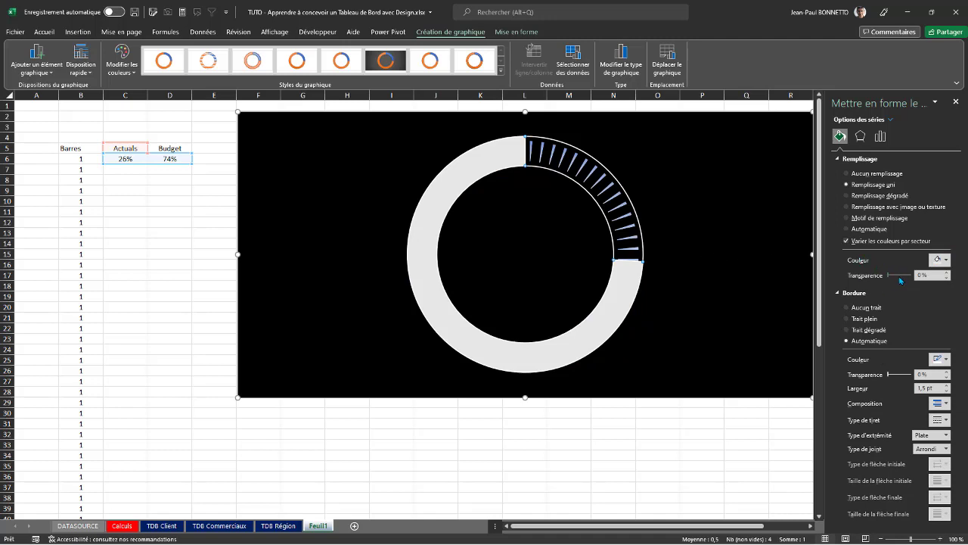
left_click_drag(890, 277, 906, 278)
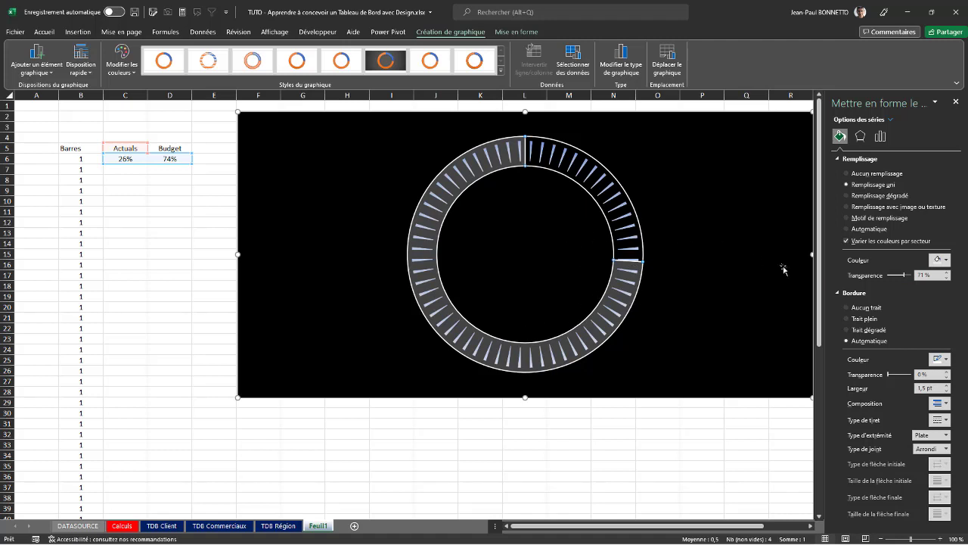
Change the Budget sector's fill to black and lower its transparency so the bars beneath look dimmed
left_click(945, 259)
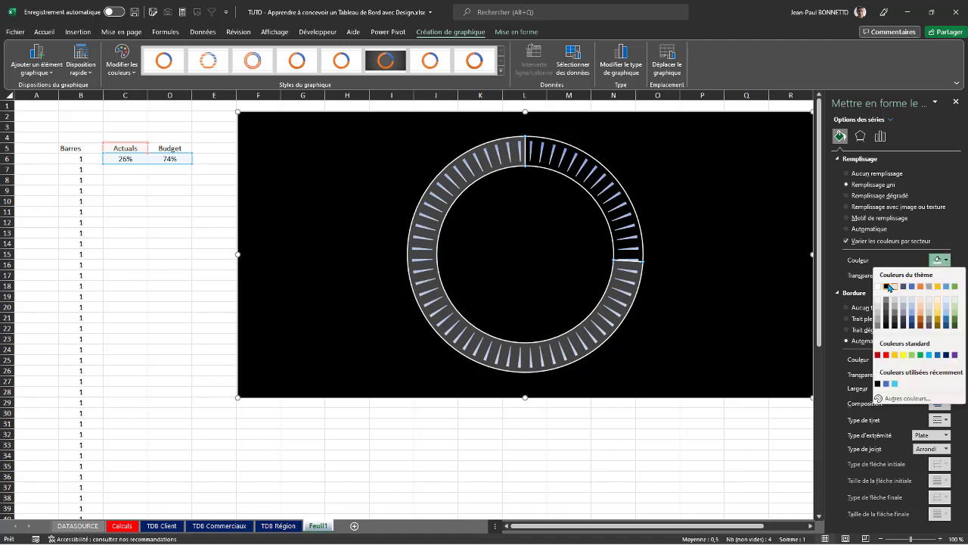
left_click(874, 287)
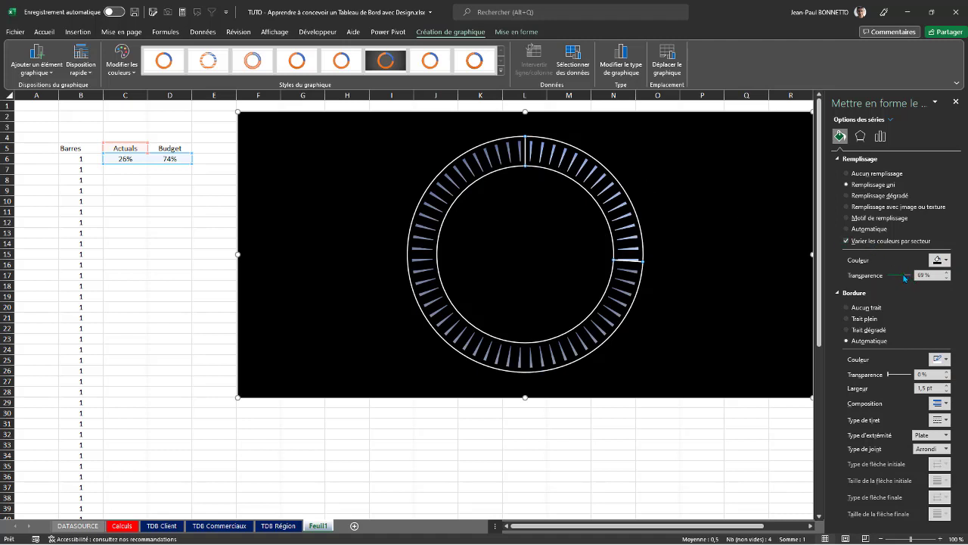
left_click_drag(905, 277, 899, 282)
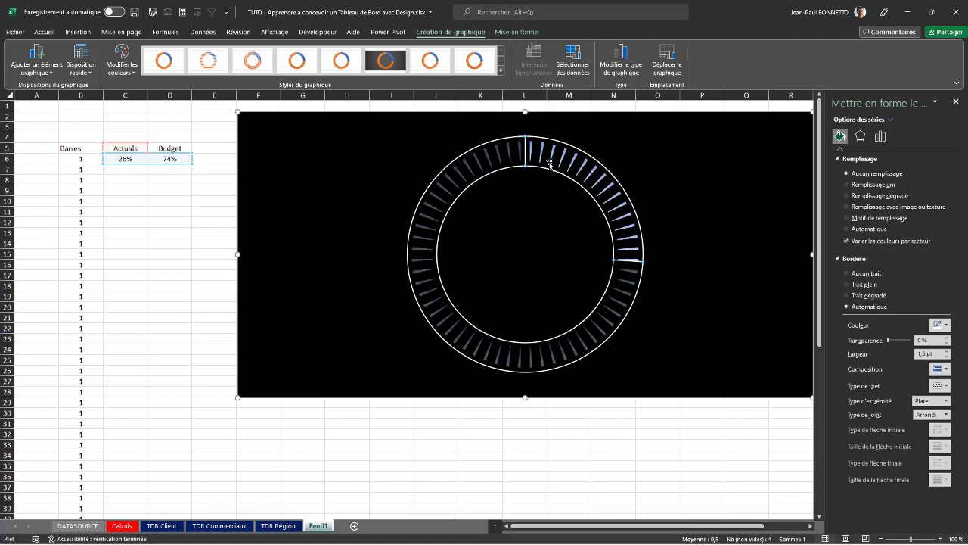
Remove the outline from the whole Actuals/Budget overlay ring
left_click(360, 173)
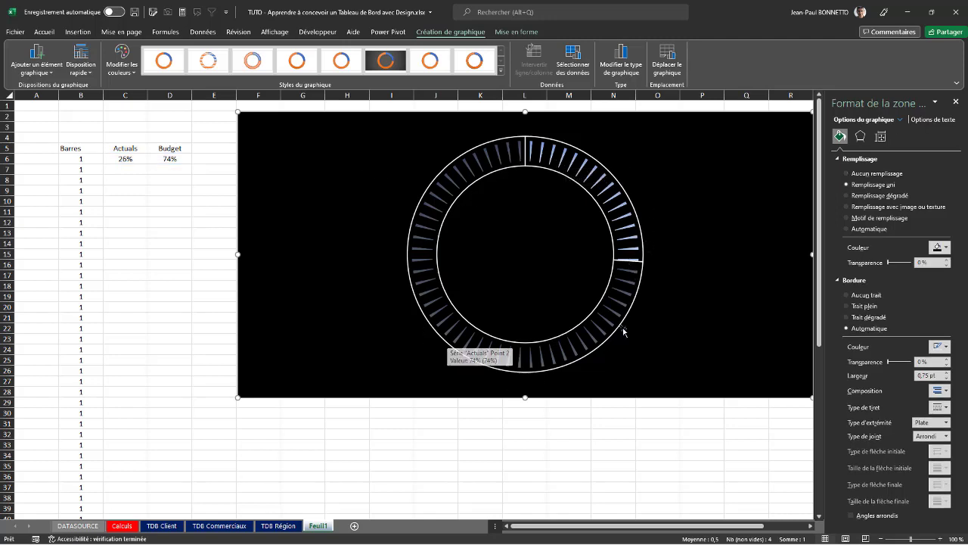
left_click(585, 152)
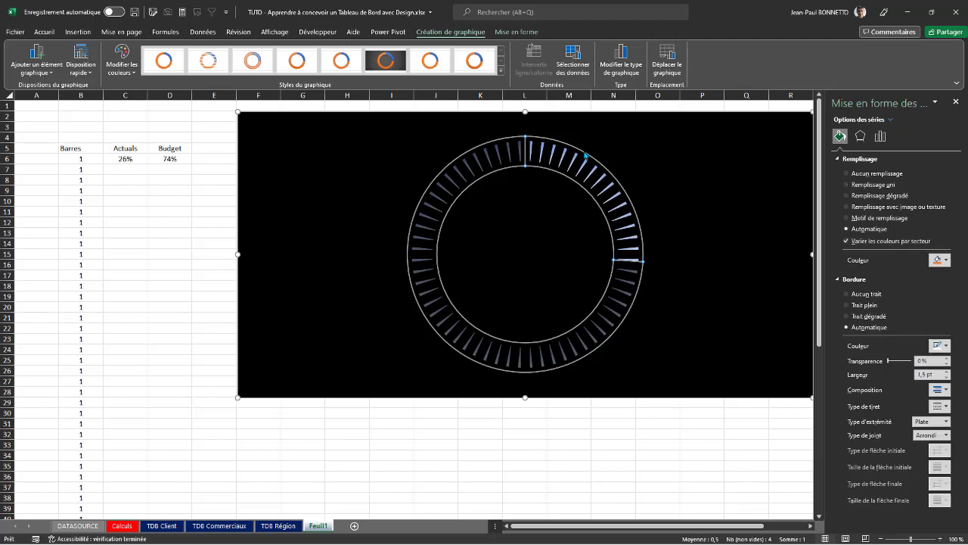
left_click(862, 294)
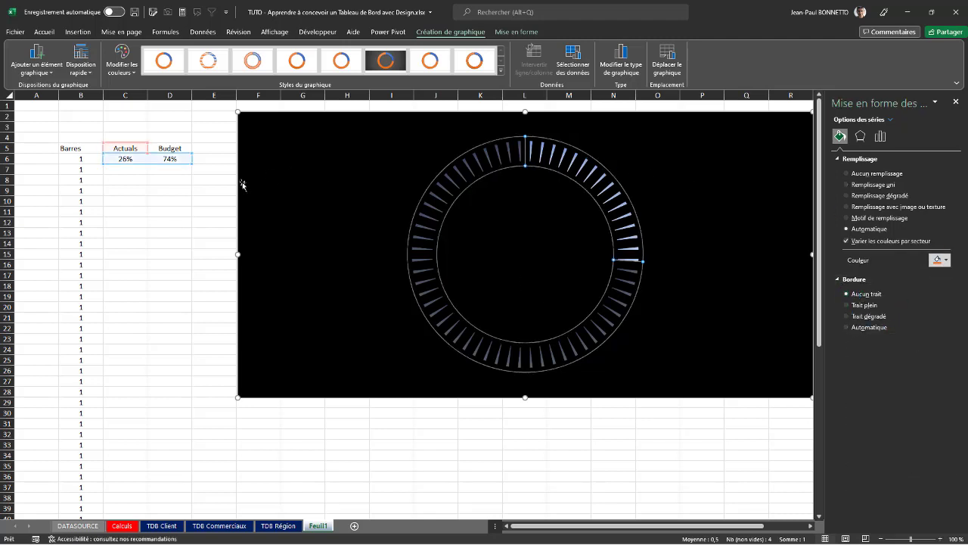
left_click(212, 190)
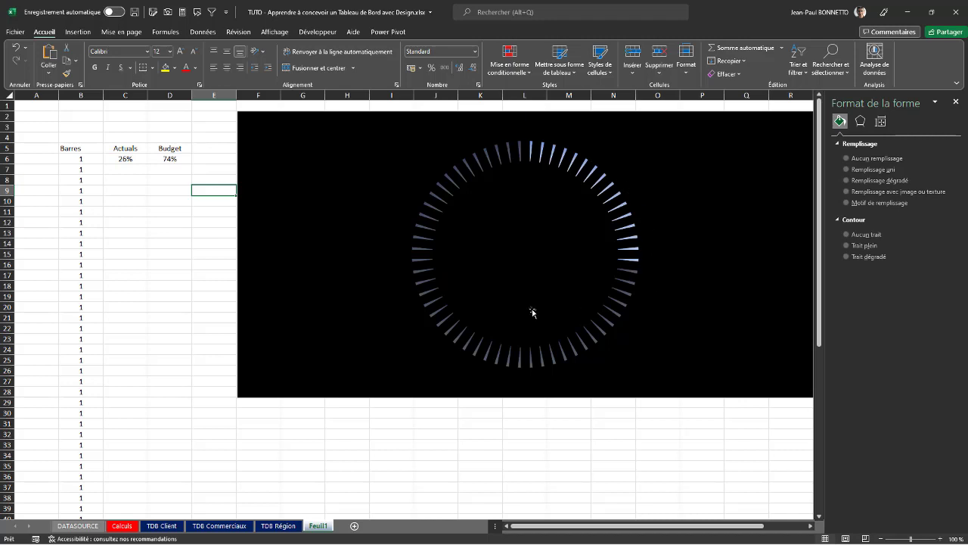
Test the ring by entering 45%, 50%, 75% and 100% in turn as the Actuals value in C6
left_click(146, 158)
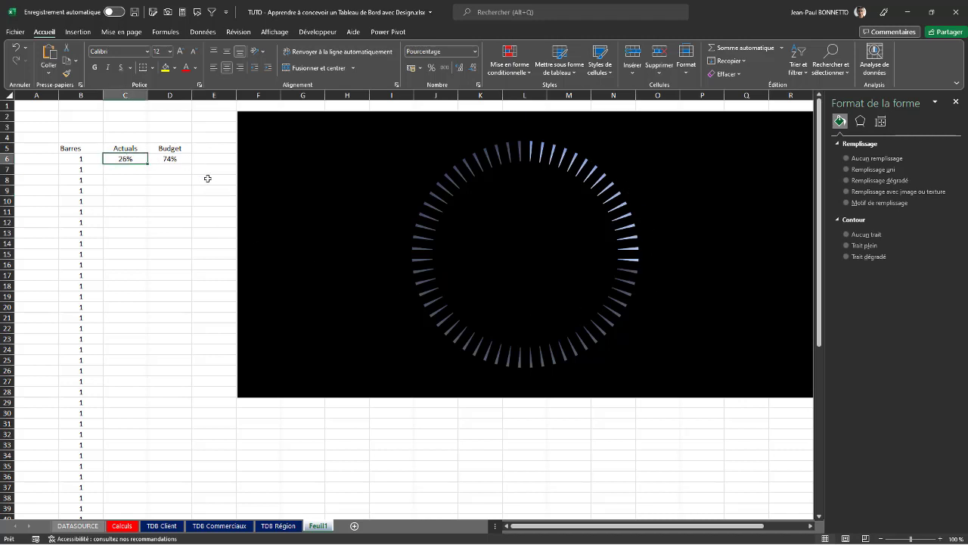
type("45")
key("Return")
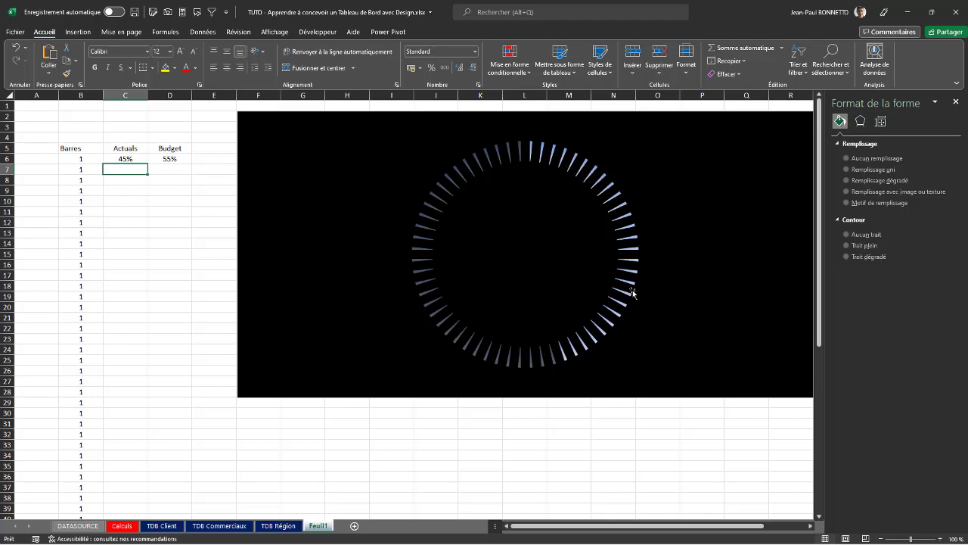
left_click(121, 156)
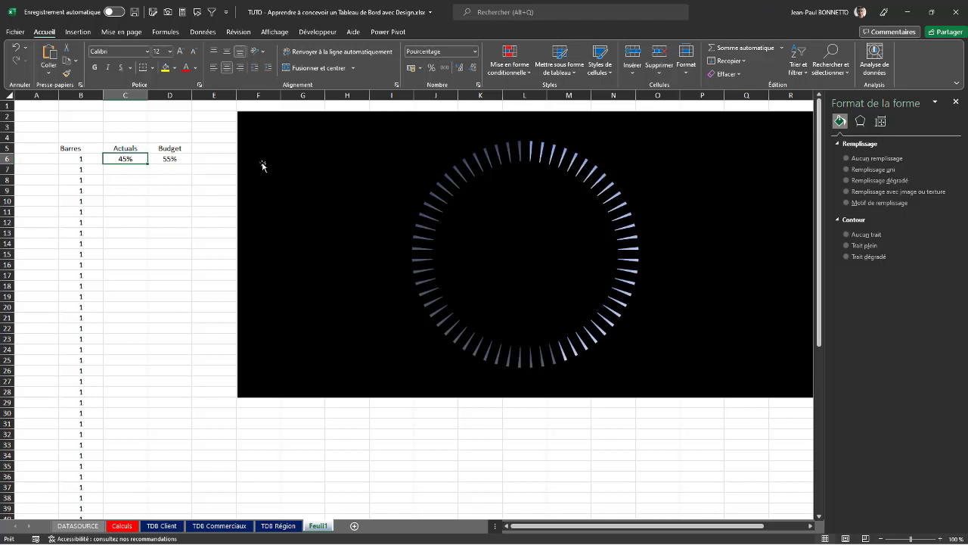
type("50")
key("Return")
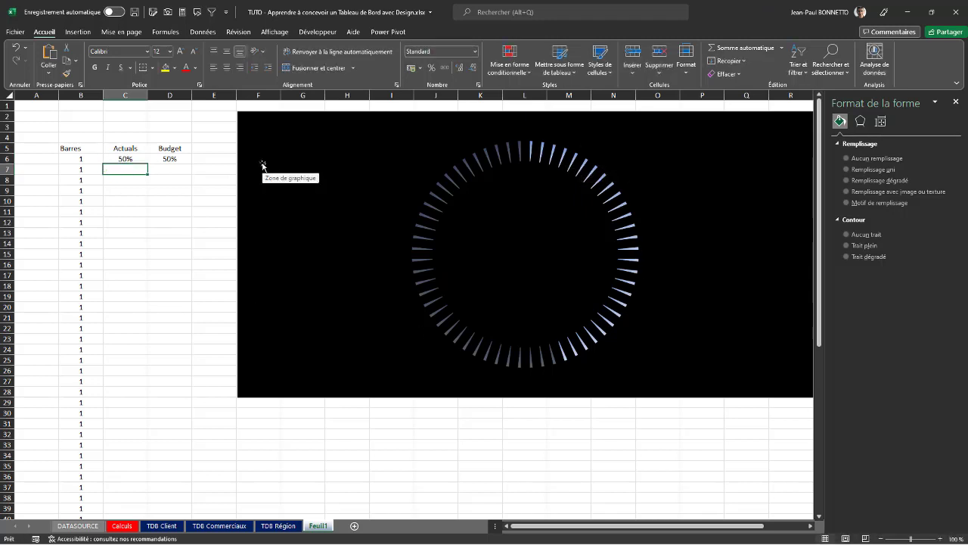
left_click(122, 159)
type("25")
key("Return")
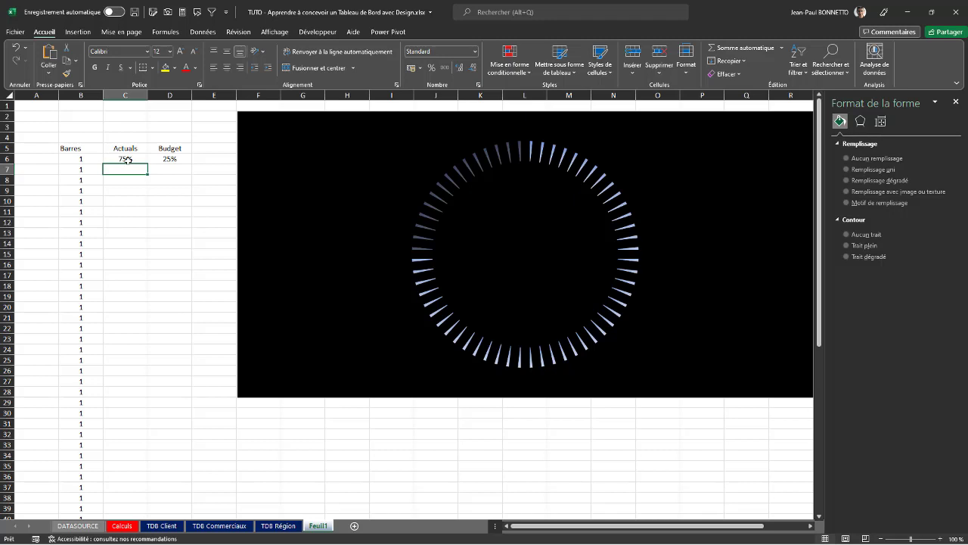
left_click(137, 158)
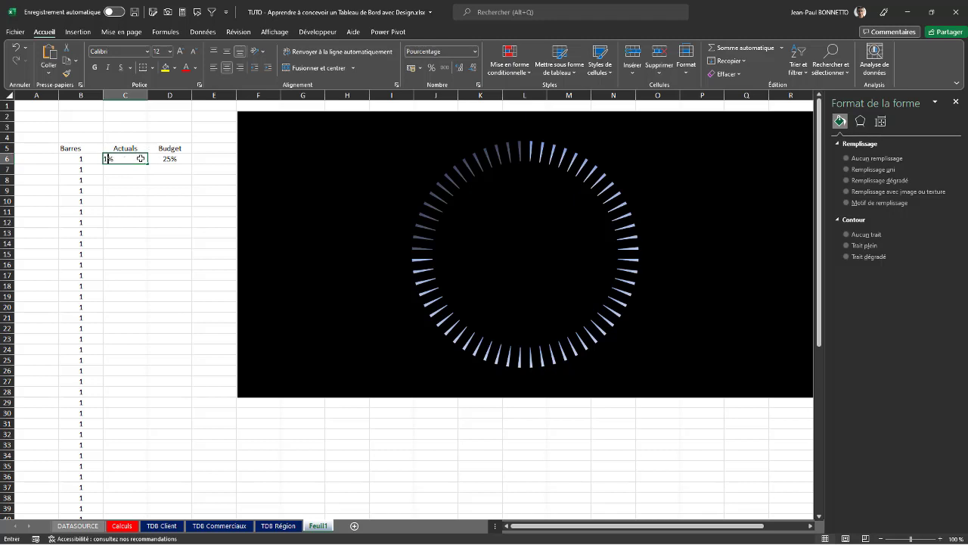
type("100")
key("Return")
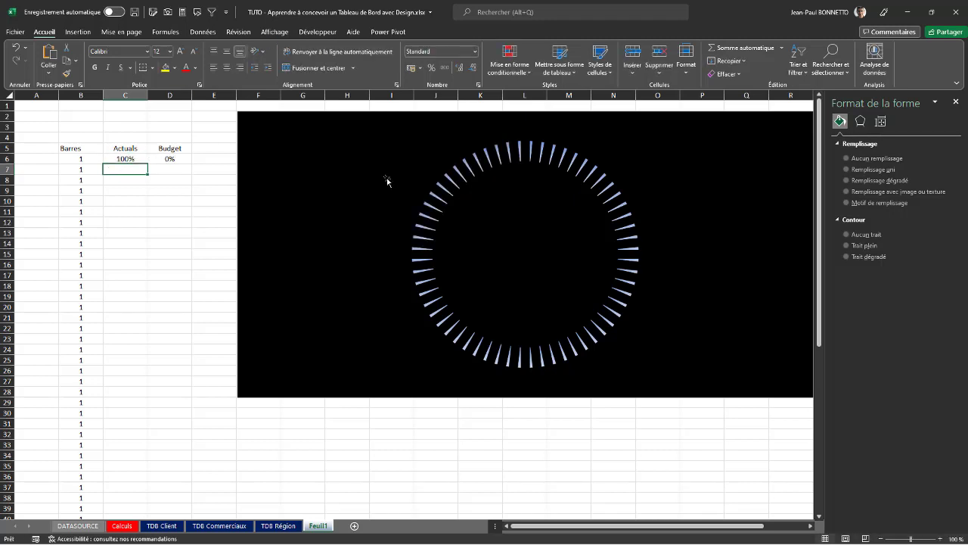
Set the Actuals value in C6 to 34% and close the formatting pane
left_click(131, 159)
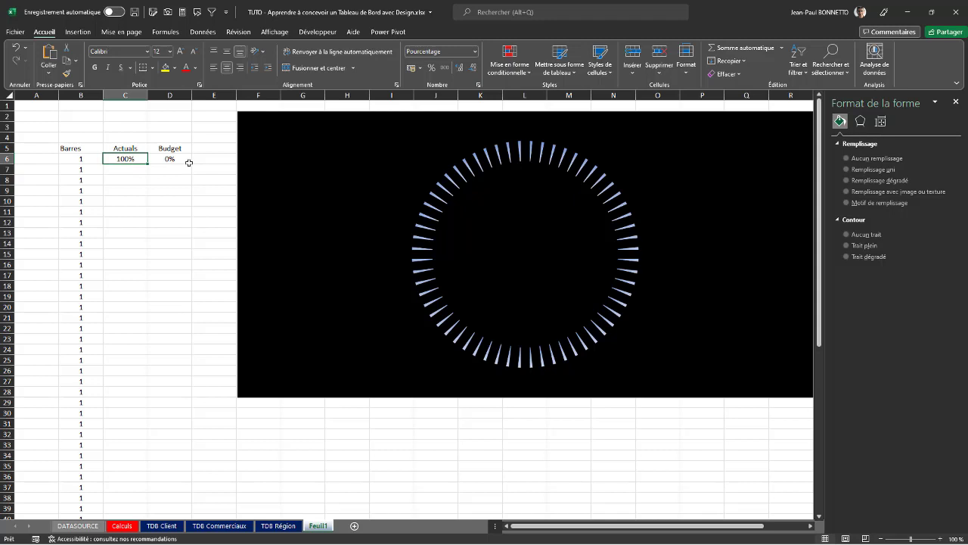
type("34")
key("Return")
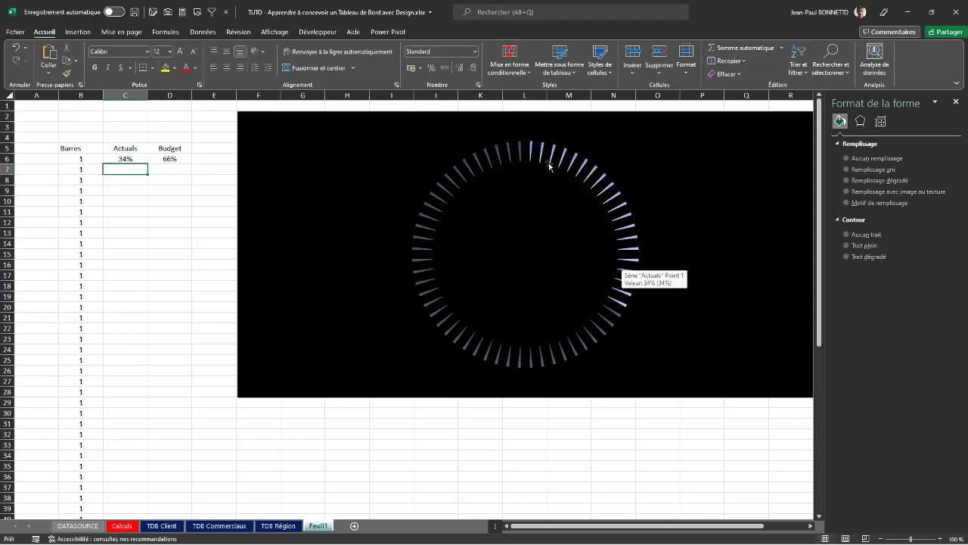
mouse_move(473, 326)
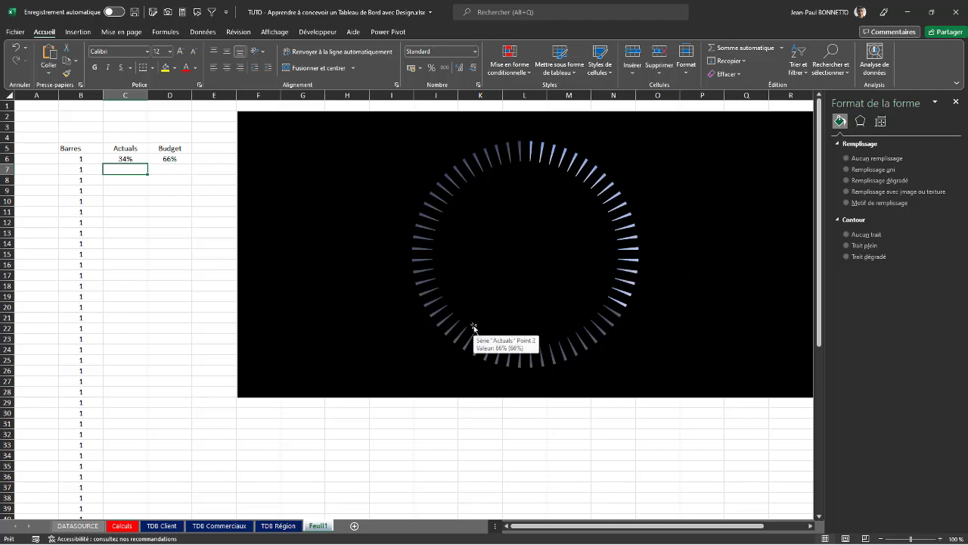
left_click(956, 101)
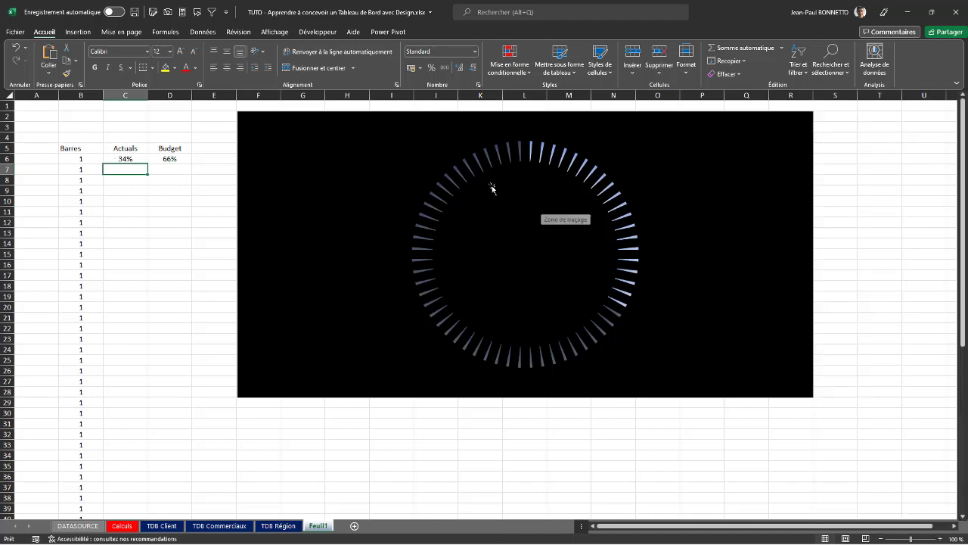
Draw a circle about 11.85 cm across and place it over the bar ring
left_click(88, 35)
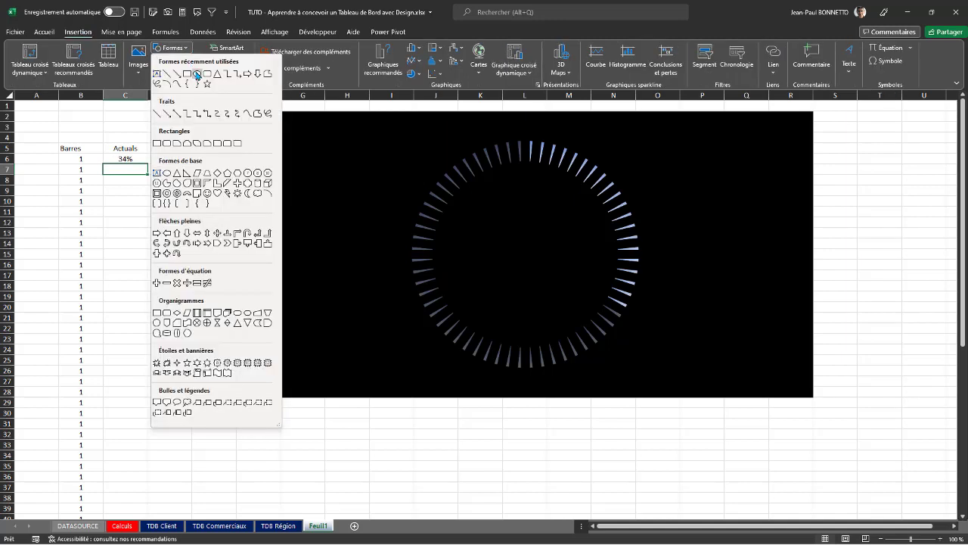
left_click(197, 74)
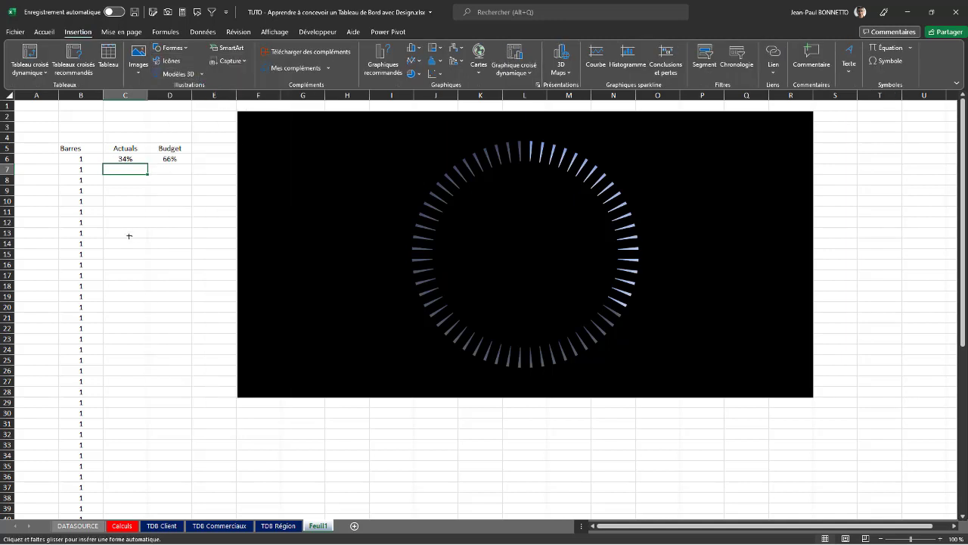
left_click_drag(132, 226, 359, 446)
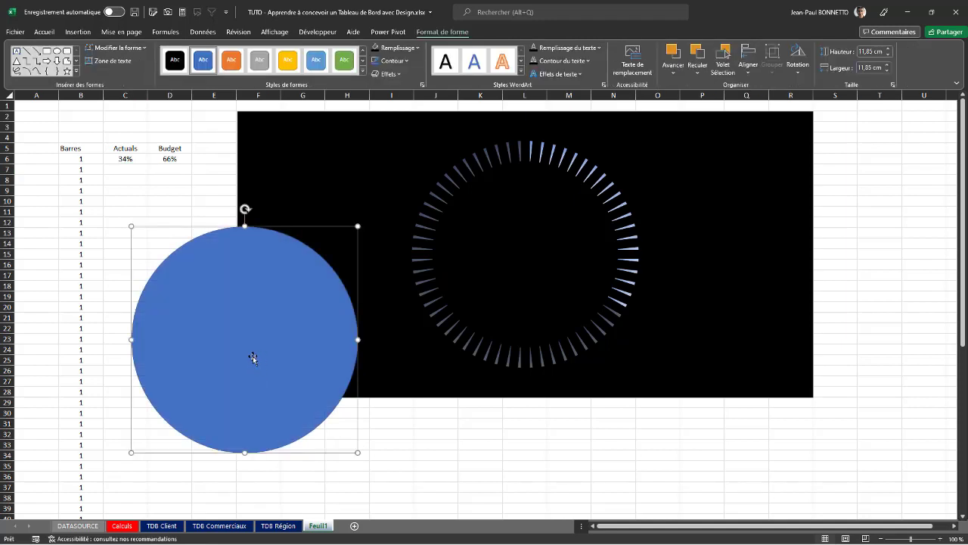
left_click_drag(253, 357, 535, 271)
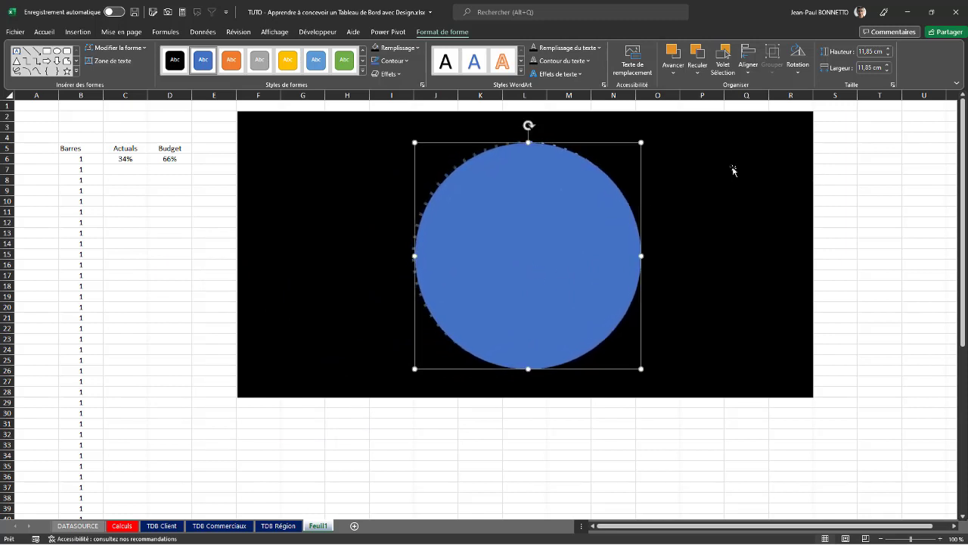
Reduce the circle to 10 cm high and 10 cm wide and recentre it over the bar ring
left_click(888, 55)
left_click(888, 55)
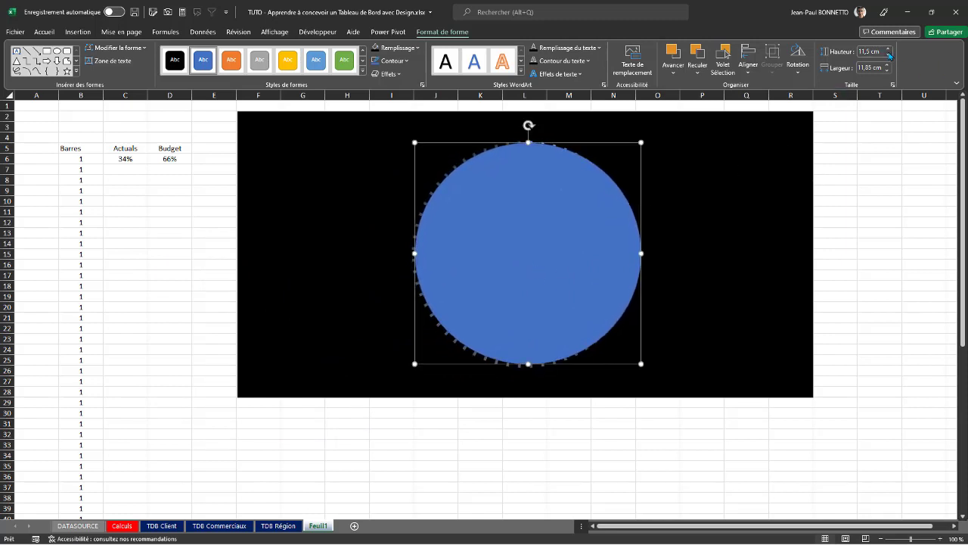
left_click(890, 56)
left_click(888, 56)
left_click(889, 55)
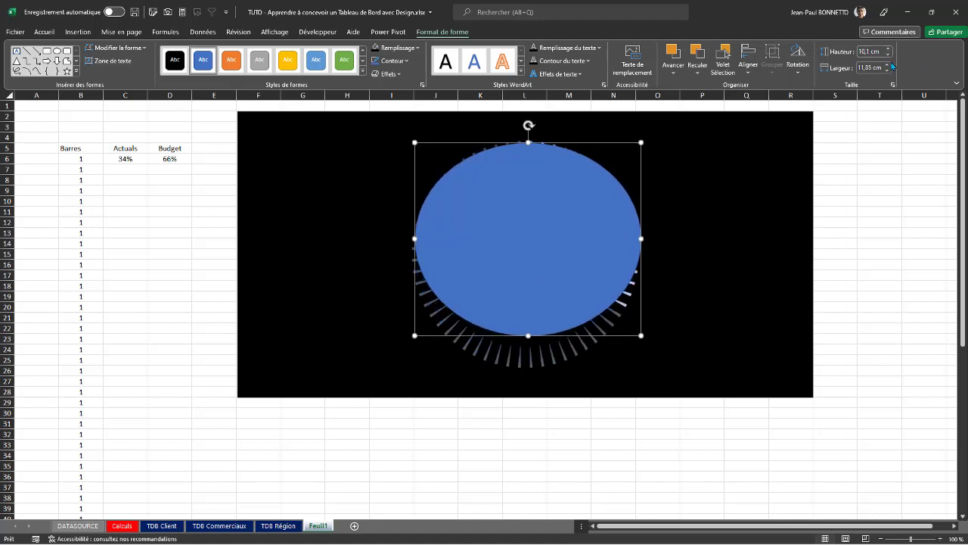
left_click(889, 72)
left_click(889, 73)
left_click(888, 74)
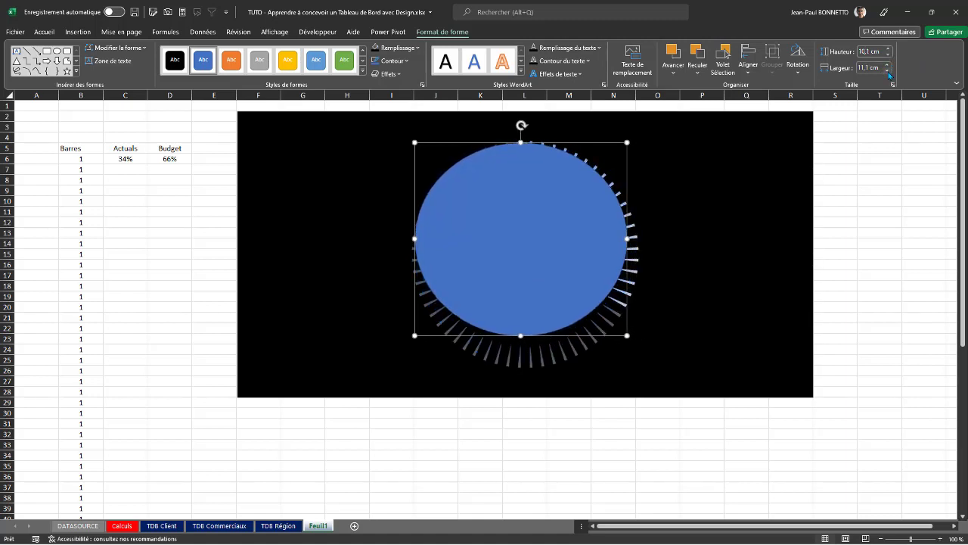
left_click(889, 74)
left_click(888, 72)
left_click(888, 73)
left_click(889, 72)
left_click(889, 73)
left_click(889, 72)
left_click(889, 73)
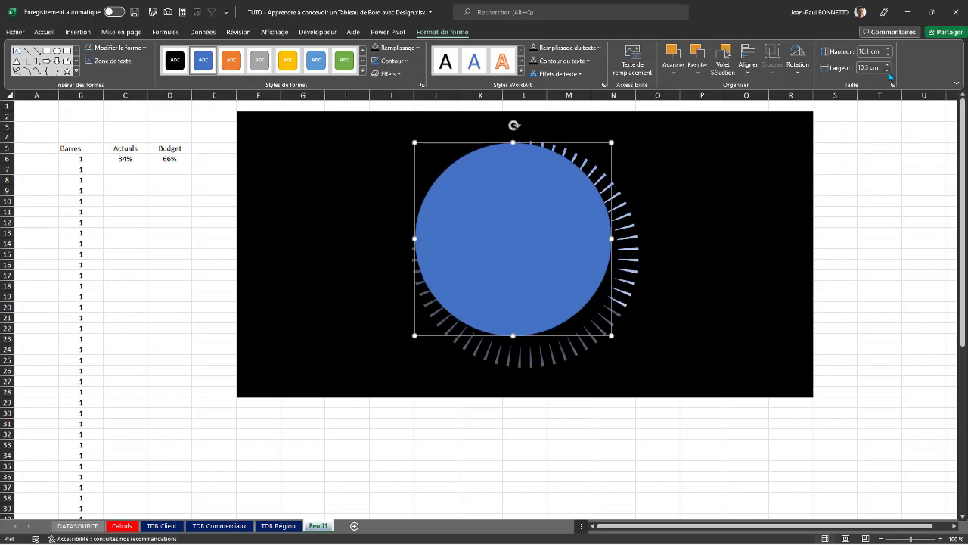
left_click(889, 72)
left_click(889, 73)
left_click(889, 55)
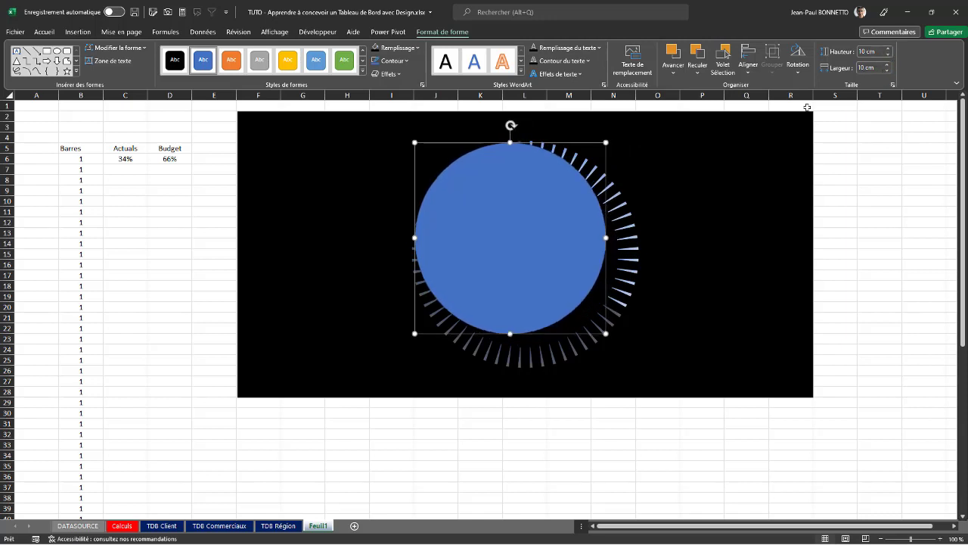
left_click_drag(514, 215, 530, 224)
Set the circle's height and width to 8 cm and centre it inside the bar ring
left_click(860, 52)
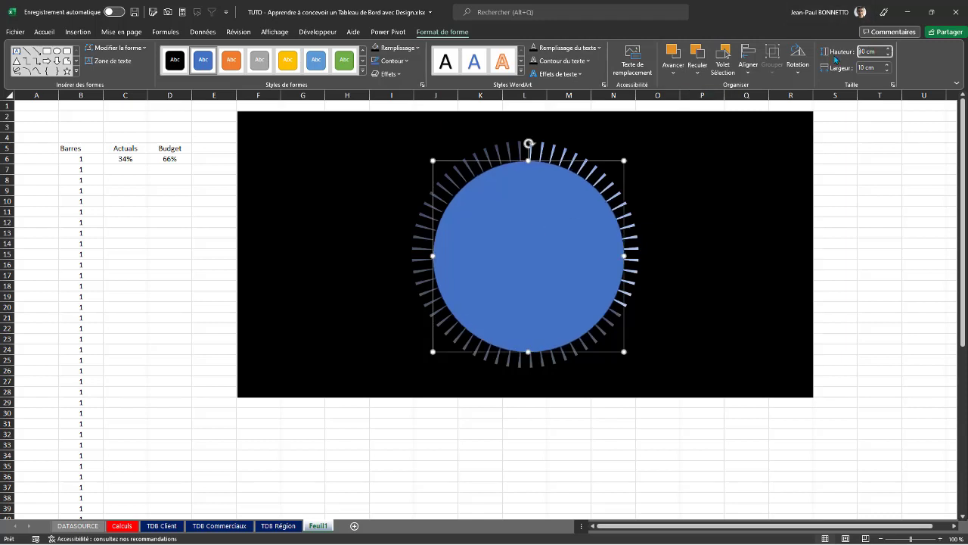
left_click(867, 51)
type("8")
key("Return")
left_click(871, 68)
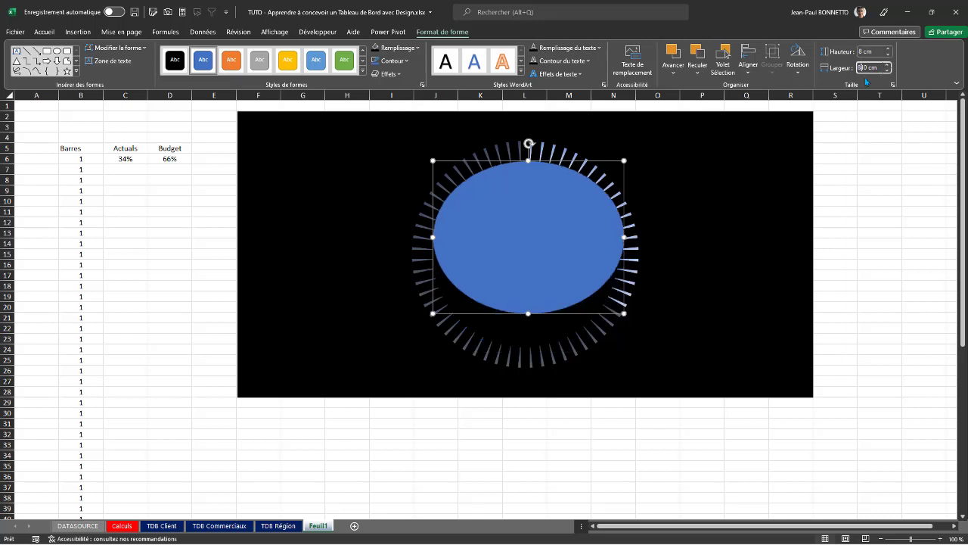
type("8")
key("Delete")
key("Delete")
key("Delete")
key("Delete")
key("Delete")
left_click(206, 266)
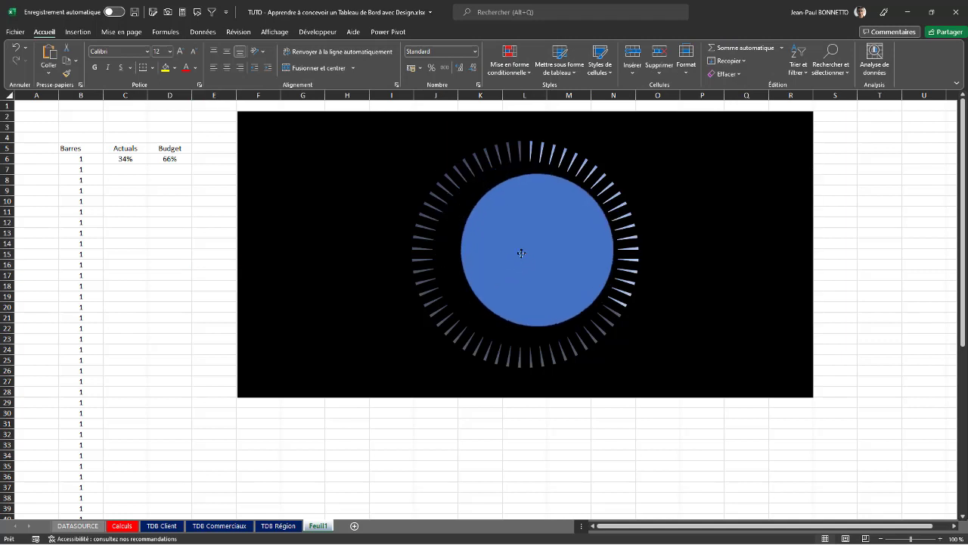
mouse_move(511, 252)
left_mouse_down()
mouse_move(525, 260)
mouse_move(509, 243)
left_mouse_up()
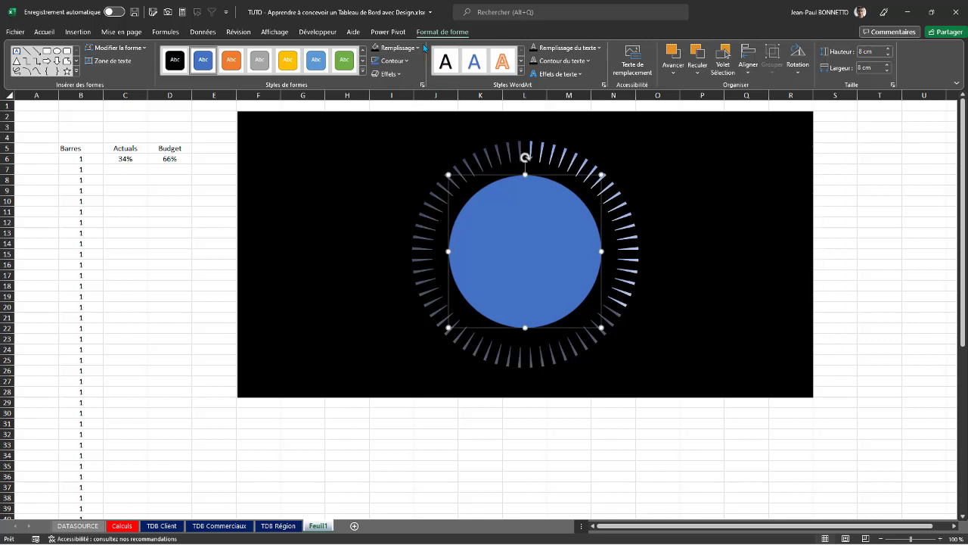
Fill the circle with very light grey from the theme colours at 84% transparency and remove its outline
left_click(420, 48)
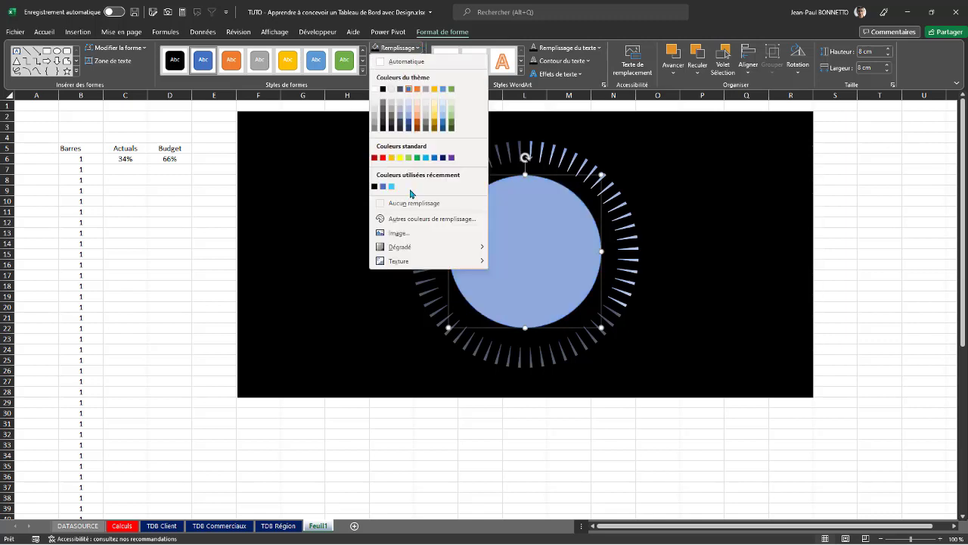
left_click(377, 108)
right_click(518, 222)
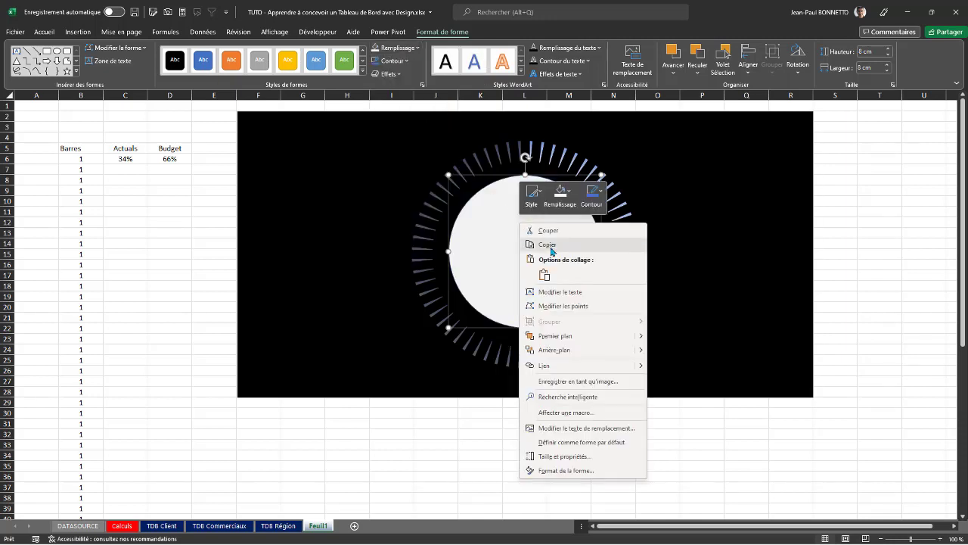
left_click(570, 472)
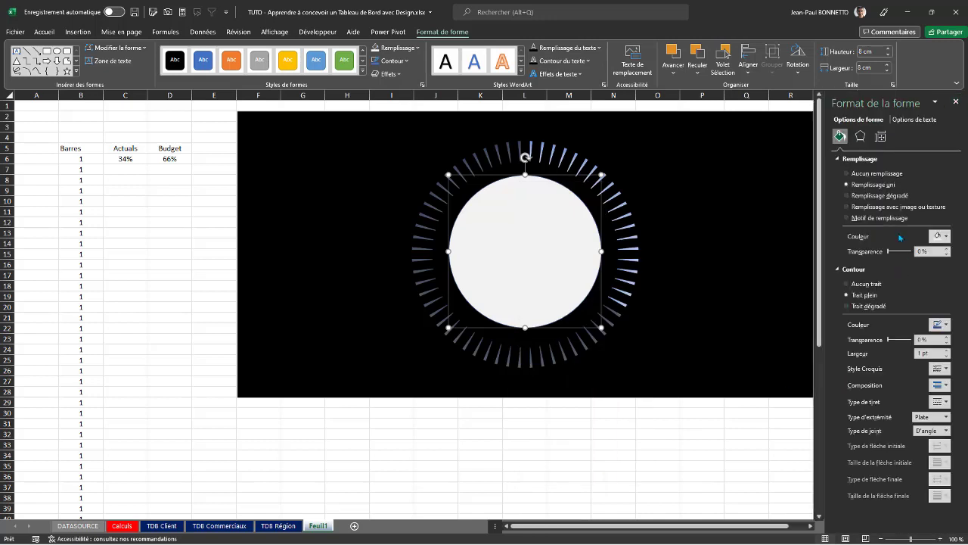
left_click_drag(896, 255, 908, 258)
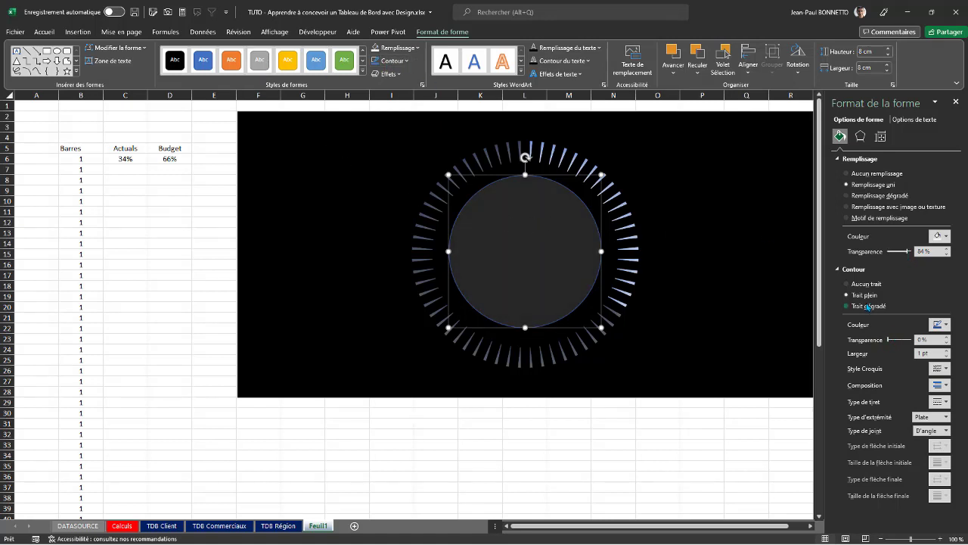
left_click(847, 284)
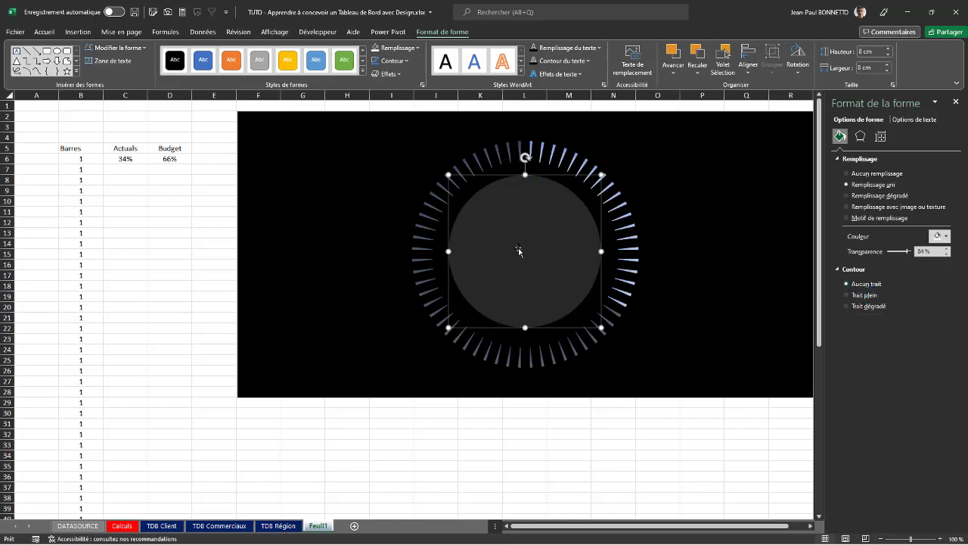
Draw a hollow circle shape about 12.81 cm across, narrow its band and place it over the bar ring
left_click(78, 32)
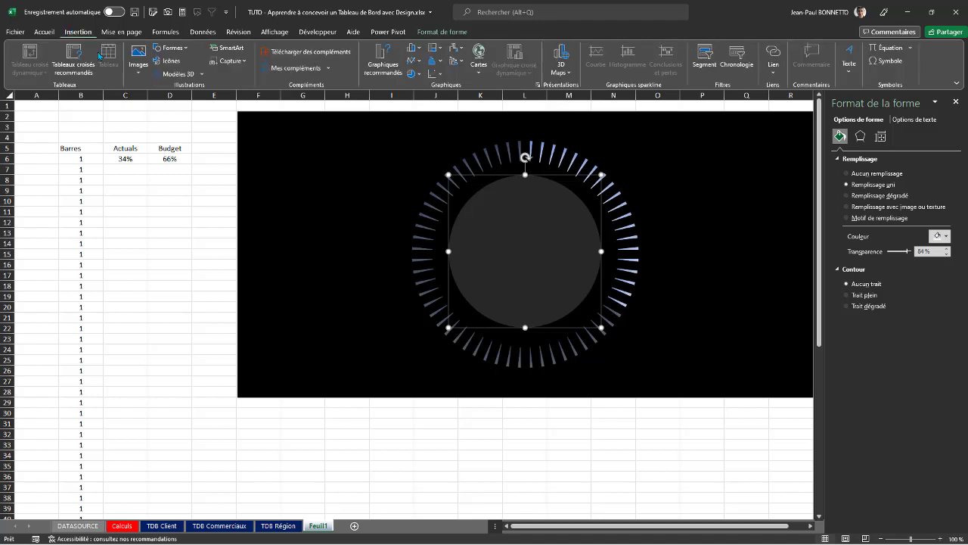
left_click(170, 48)
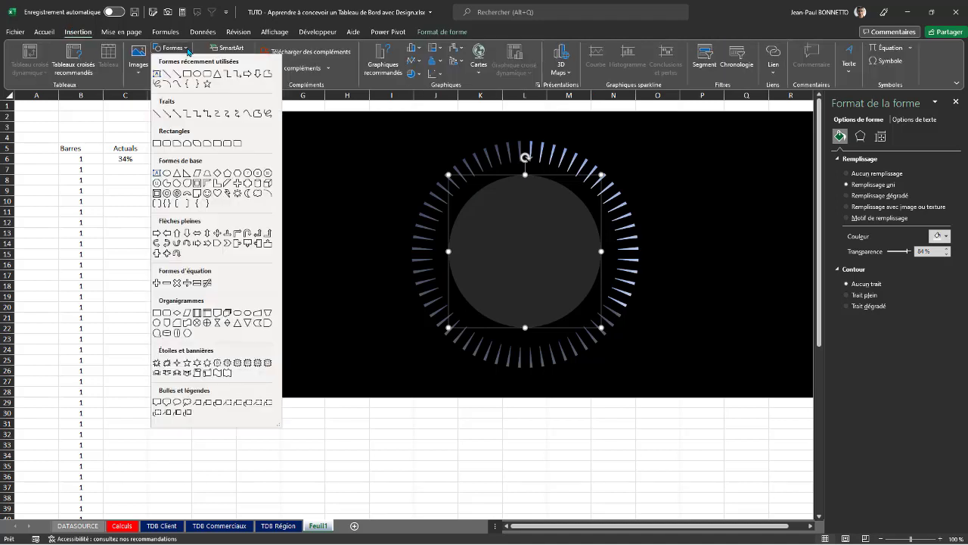
left_click(167, 194)
left_click_drag(150, 211, 394, 454)
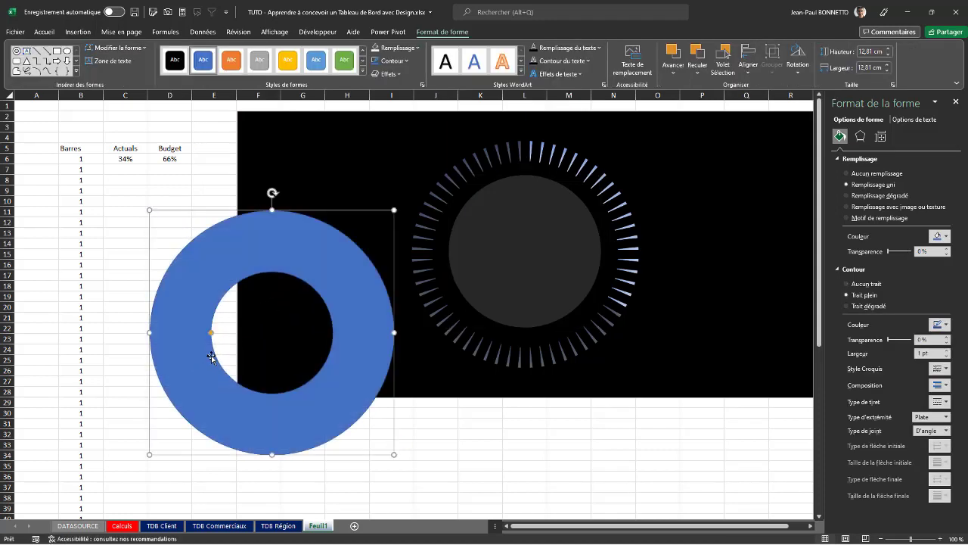
left_click_drag(210, 333, 188, 339)
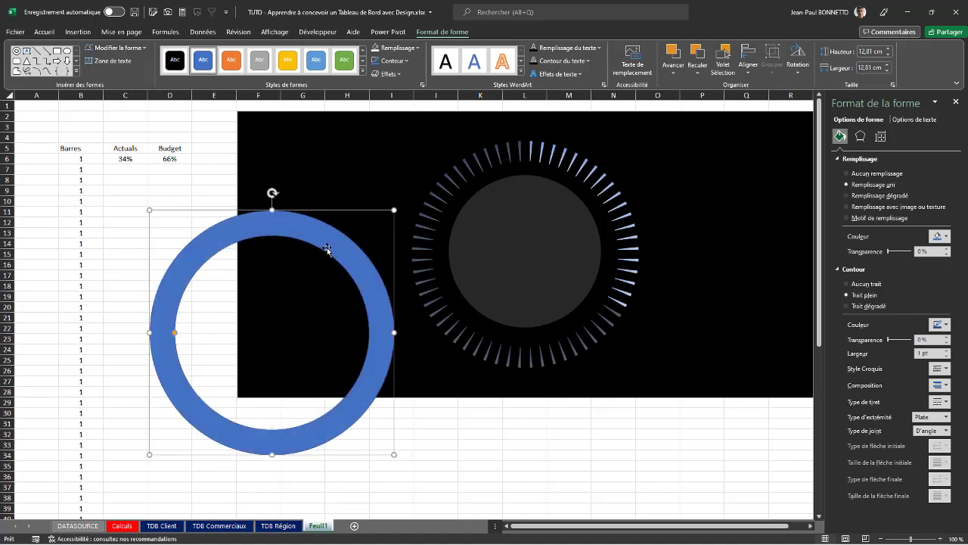
left_click_drag(337, 242, 581, 167)
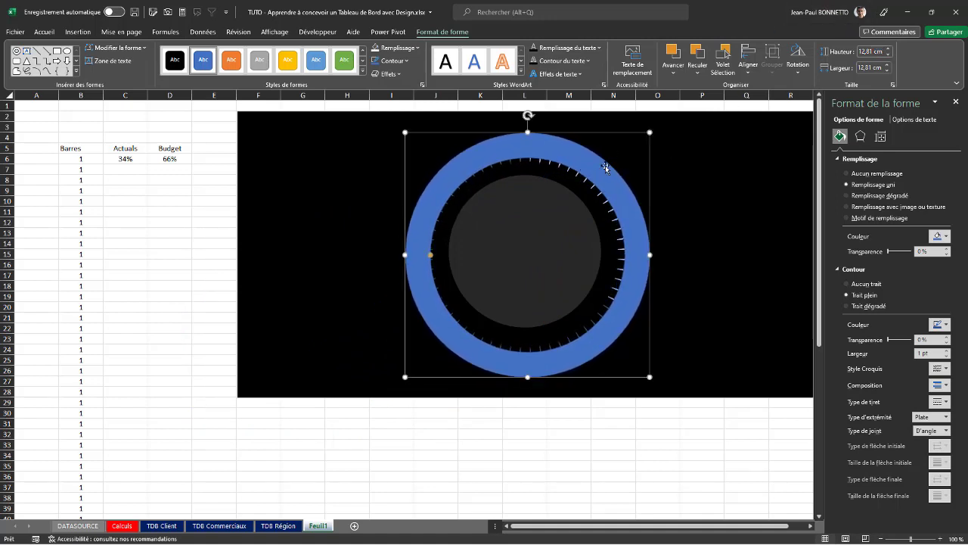
left_click(577, 179)
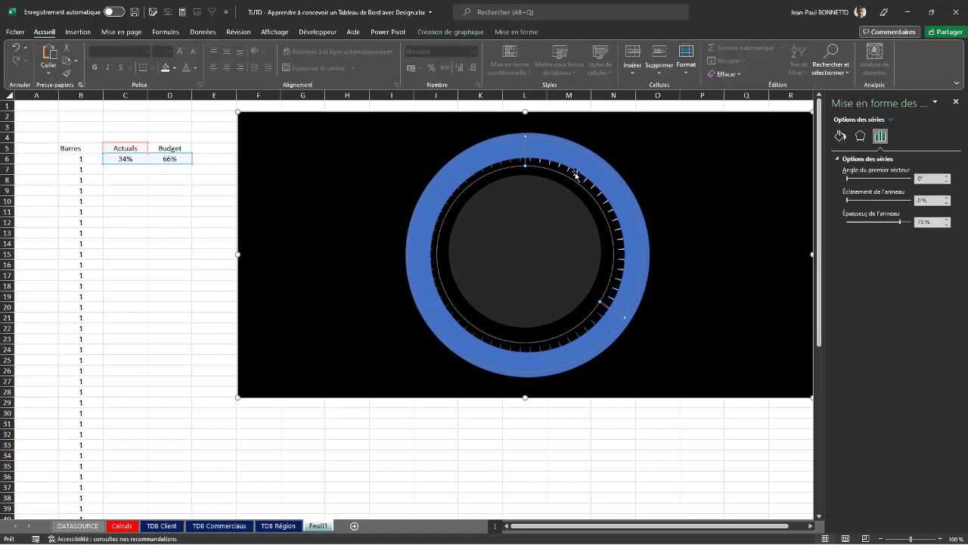
left_click(575, 176)
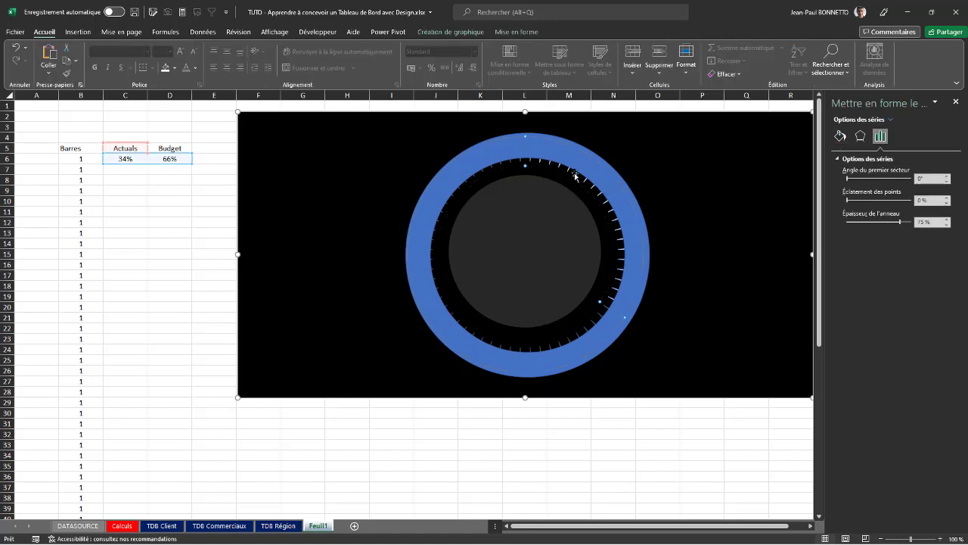
left_click(519, 33)
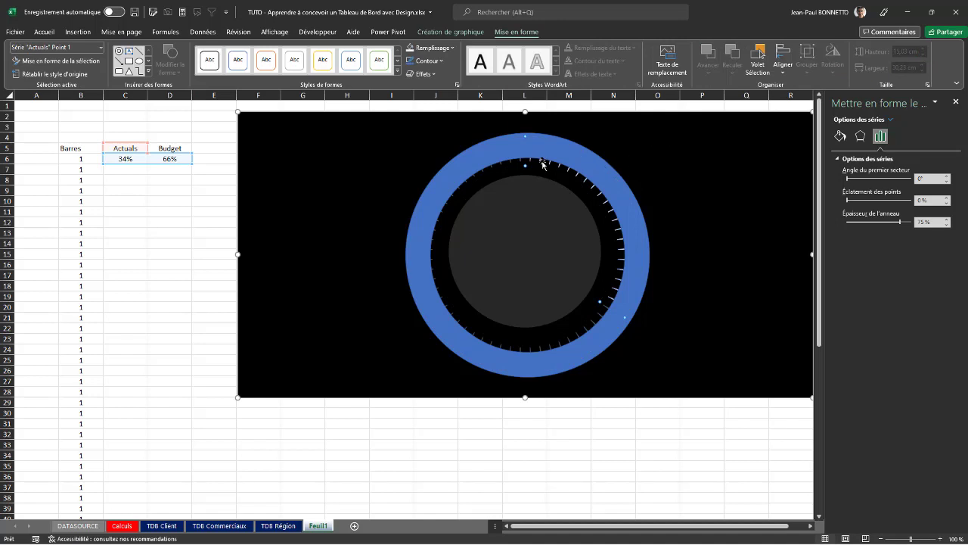
left_click_drag(565, 157, 453, 189)
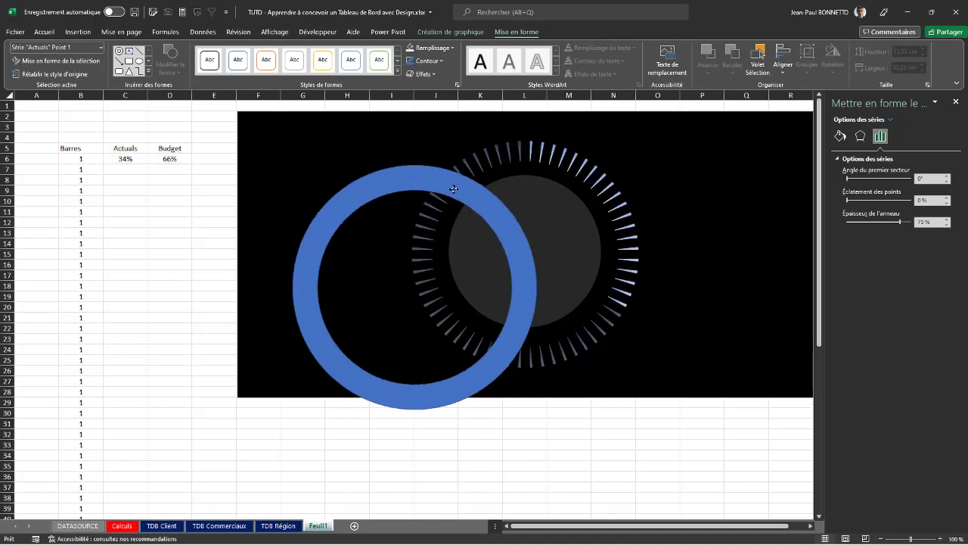
left_click(562, 158)
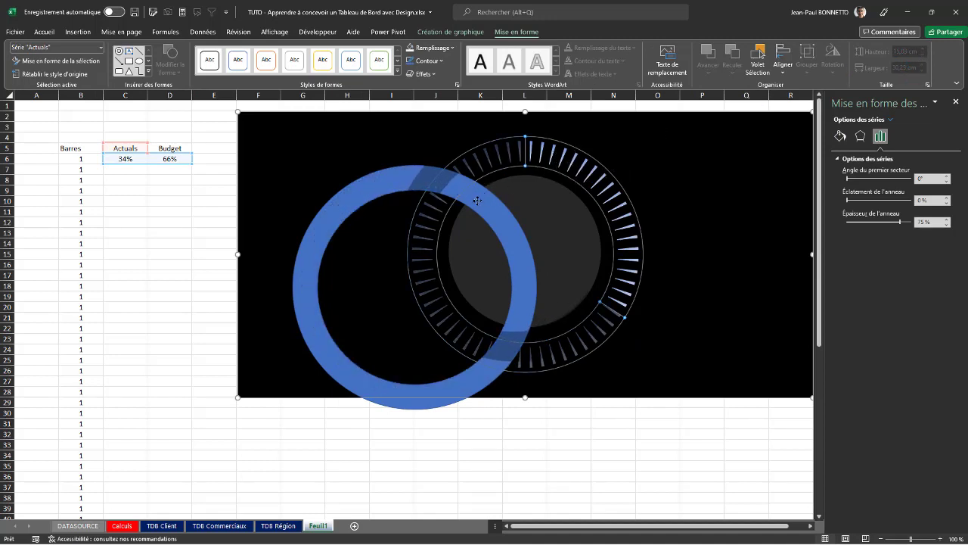
left_click_drag(477, 200, 476, 202)
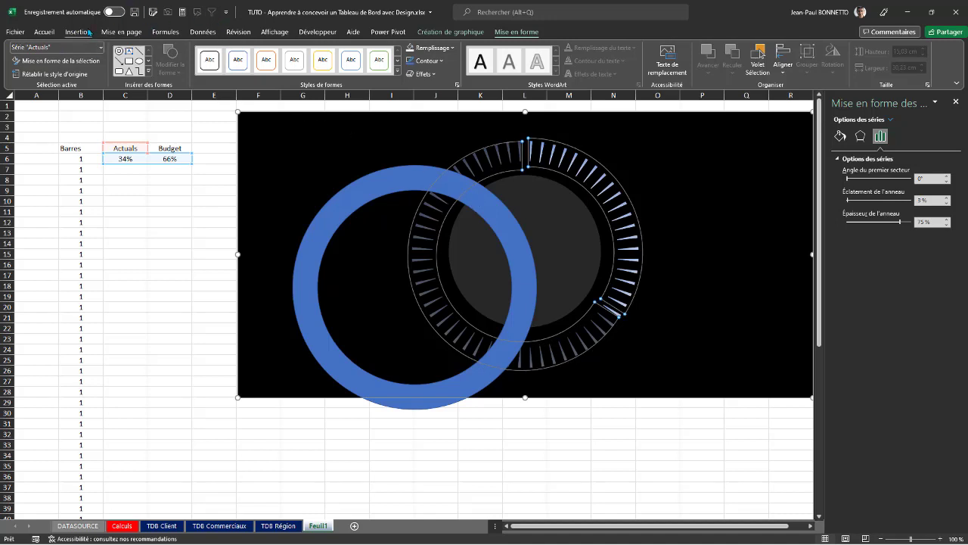
left_click(44, 32)
left_click(17, 48)
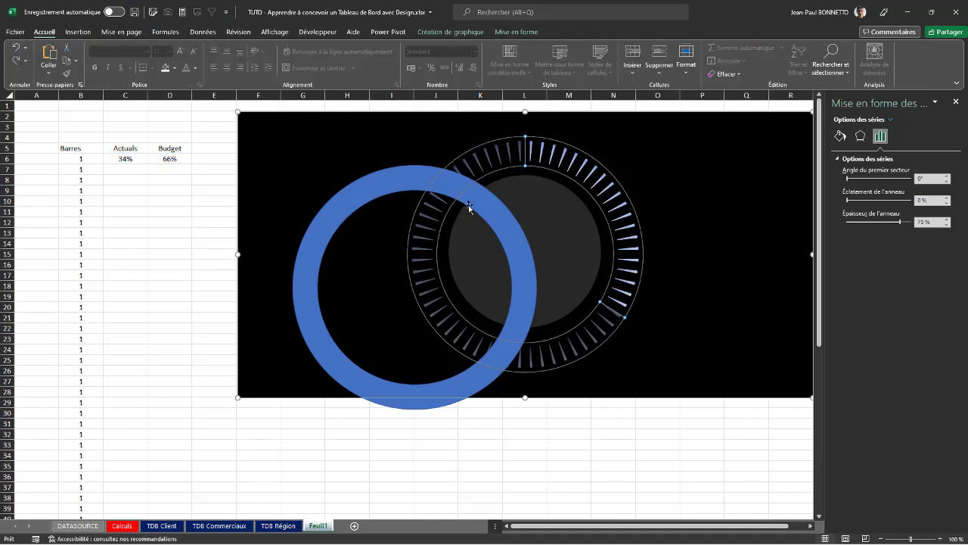
Move the blue ring back over the bars and shrink it to about 11.7 cm across, centred on the bar ring
left_click_drag(488, 205, 598, 176)
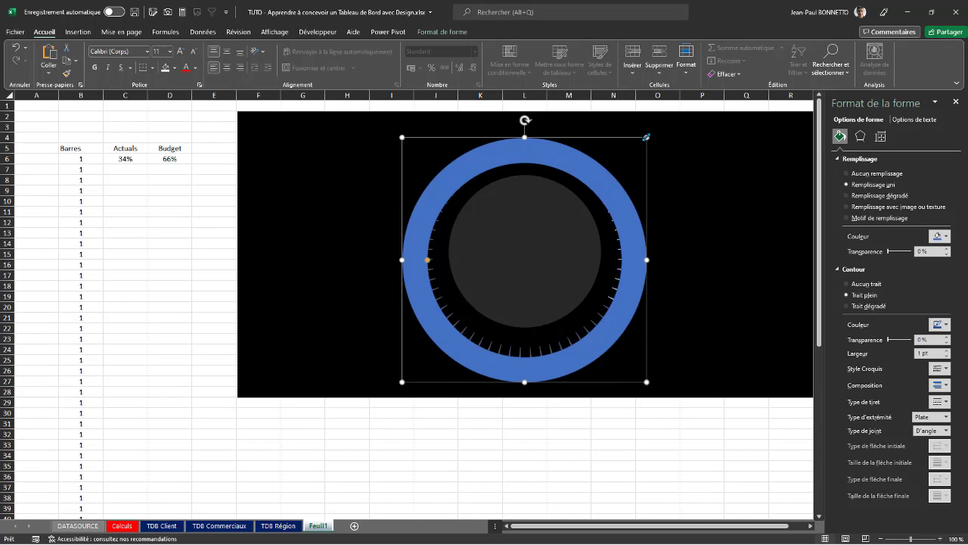
left_click_drag(647, 137, 628, 176)
left_click_drag(584, 209, 595, 191)
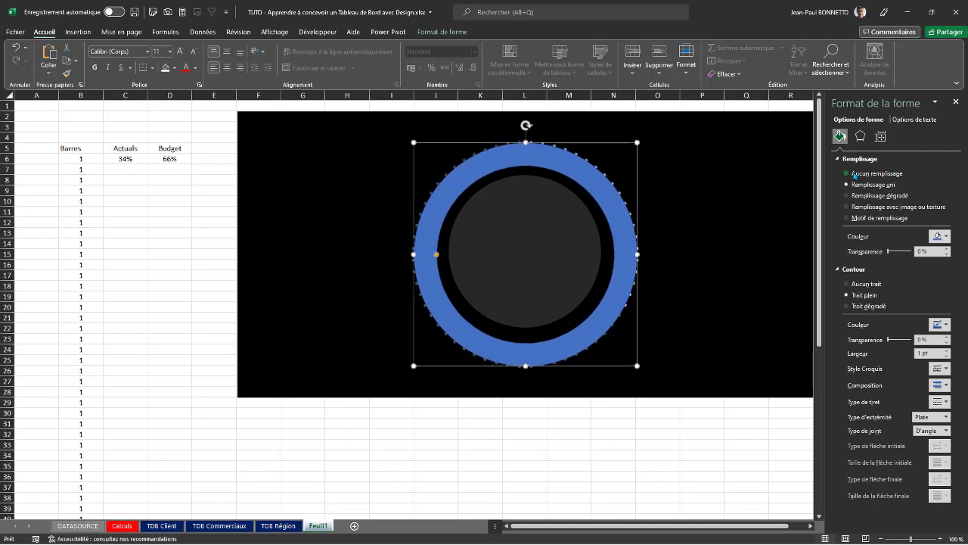
Fill the ring with black at 68% transparency
left_click(942, 238)
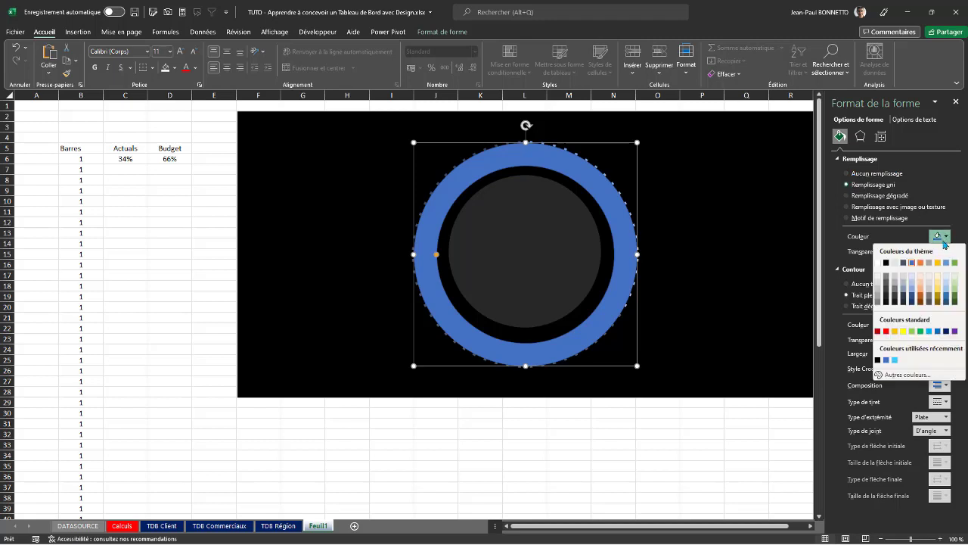
left_click(886, 263)
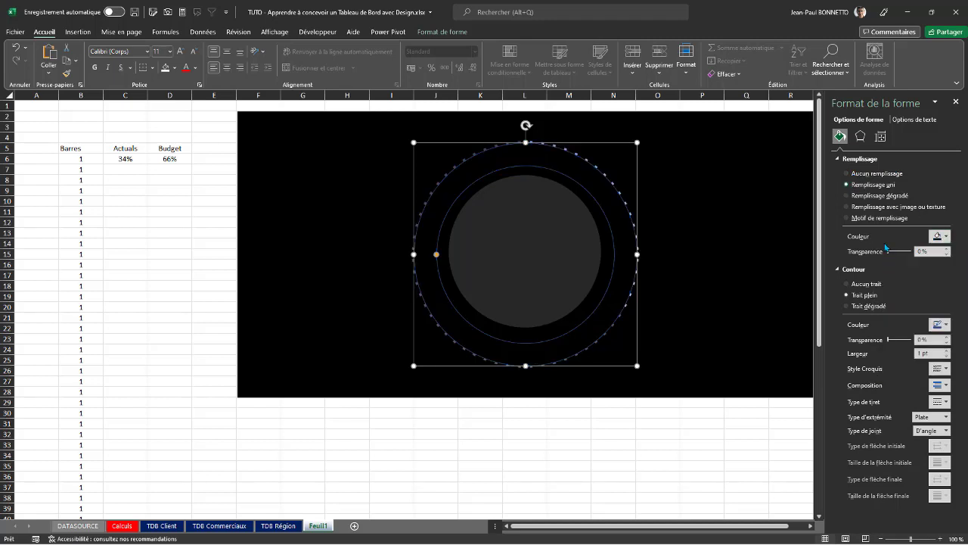
mouse_move(894, 252)
left_mouse_down()
mouse_move(916, 253)
mouse_move(903, 257)
left_mouse_up()
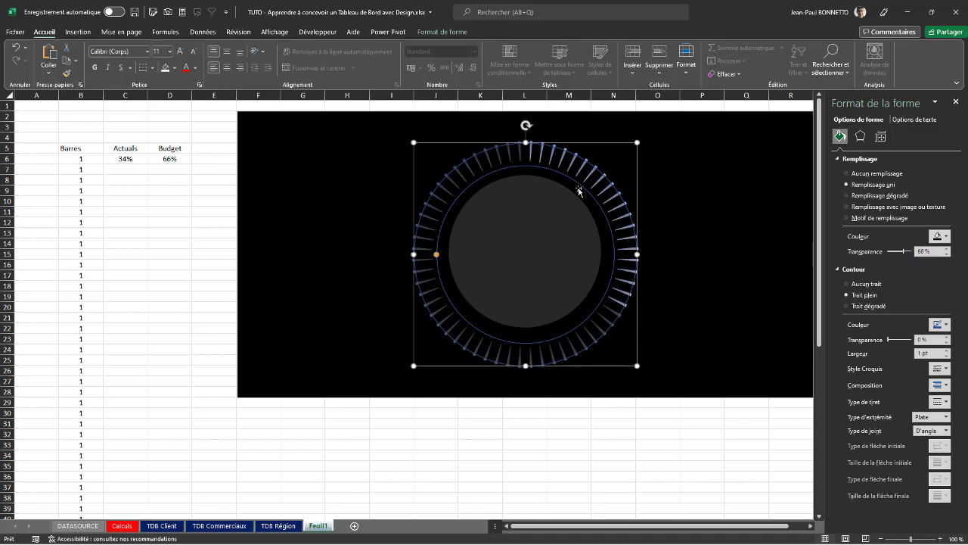
Set the translucent ring's height and width to 12 cm
left_click_drag(588, 179, 590, 179)
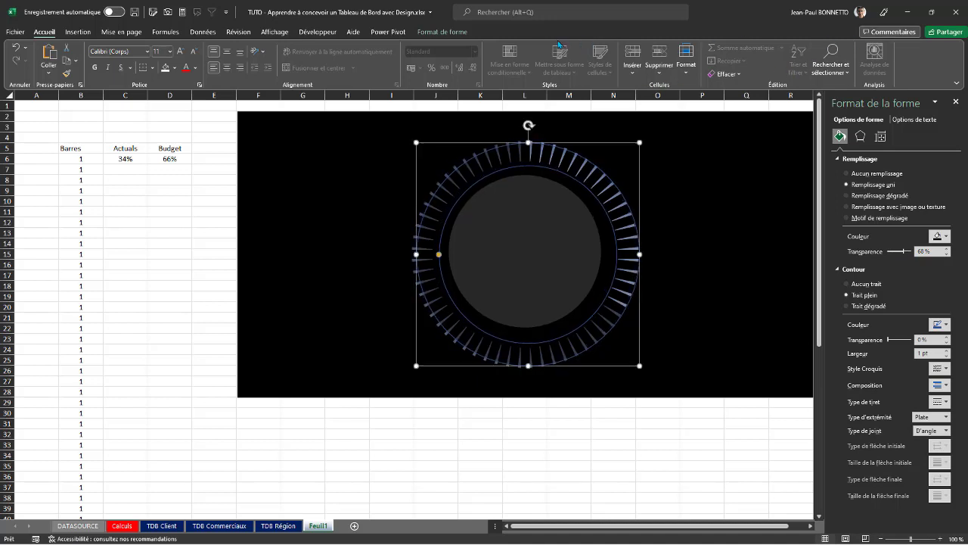
left_click(447, 33)
left_click(890, 50)
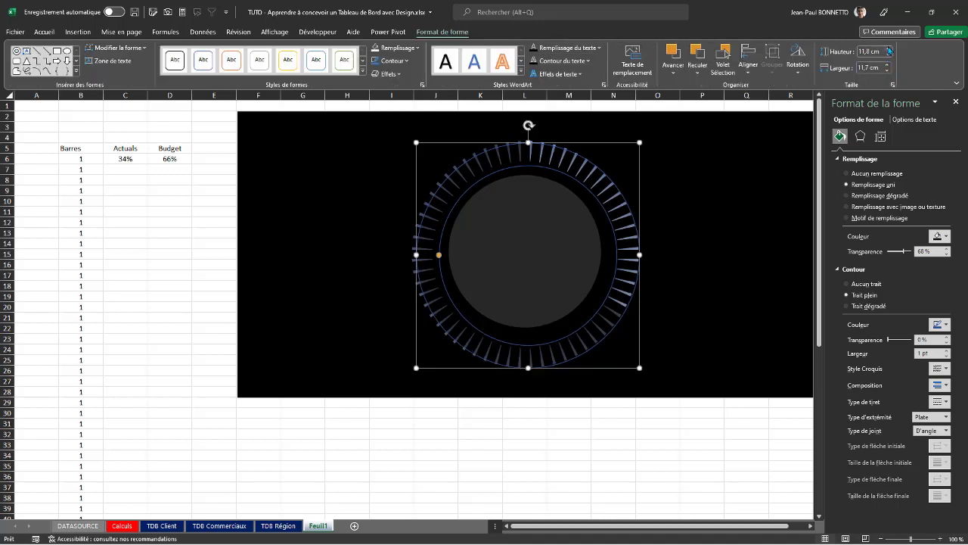
left_click(890, 49)
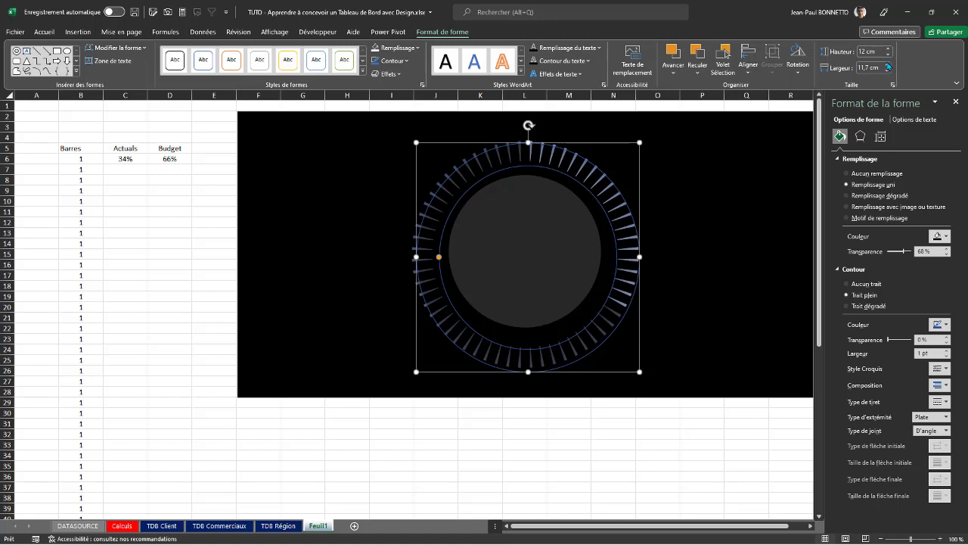
left_click(890, 67)
left_click(889, 68)
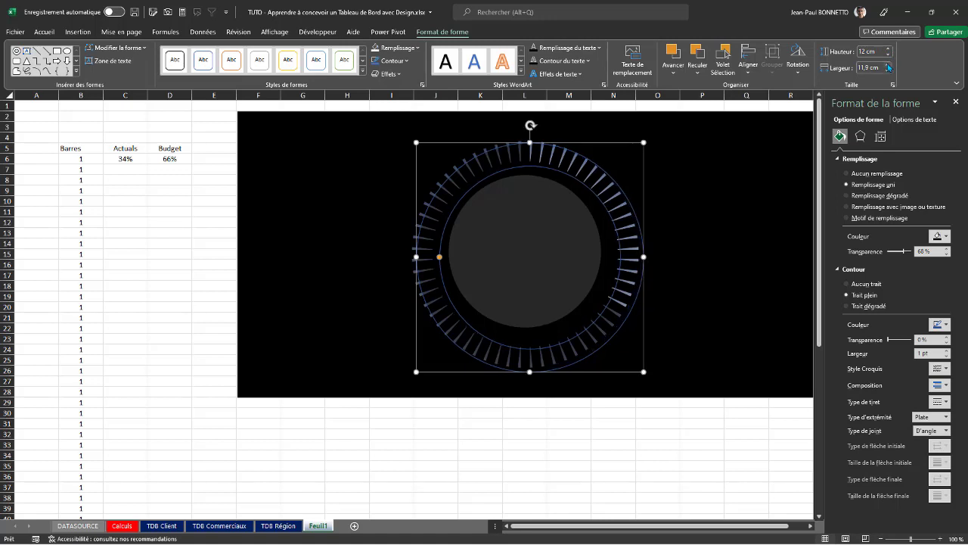
left_click(890, 67)
key("Escape")
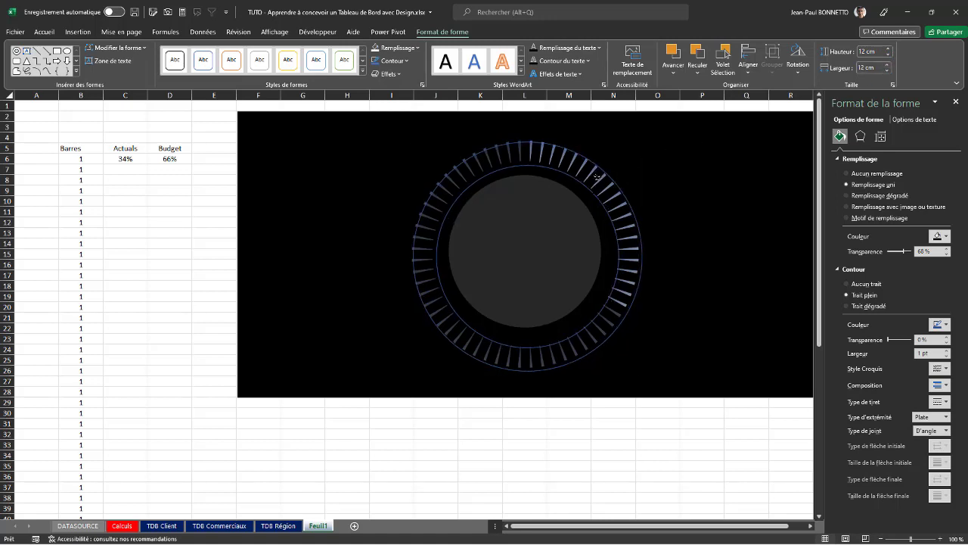
Recentre the translucent ring over the bars and remove its outline
left_click_drag(597, 178, 596, 174)
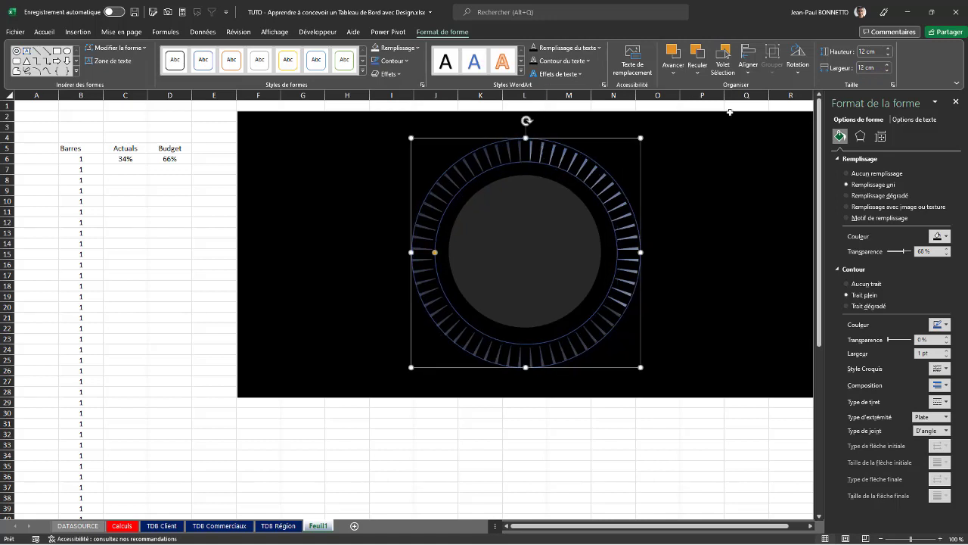
left_click(847, 284)
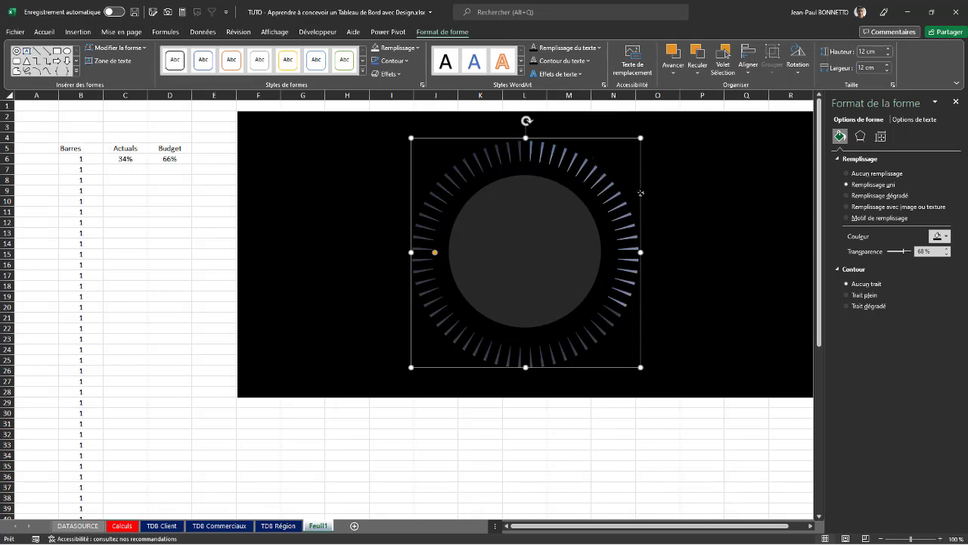
left_click(527, 226)
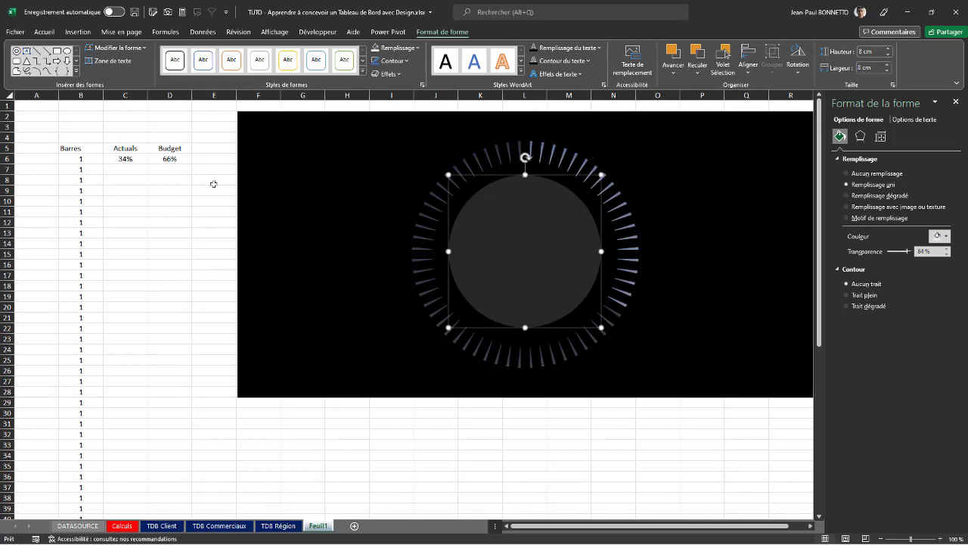
Draw a small text box below the Actuals and Budget values, around cells C11 to D13
left_click(78, 32)
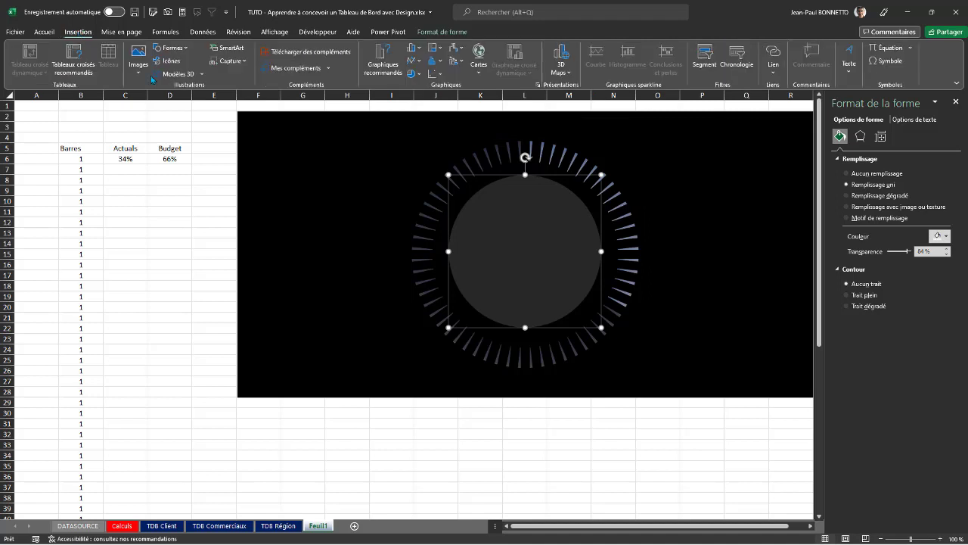
left_click(187, 48)
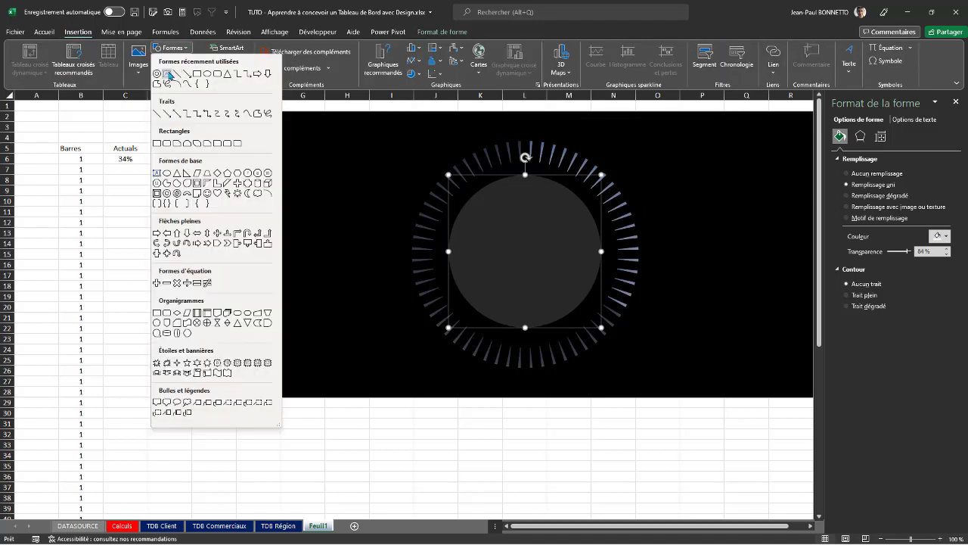
left_click(167, 76)
left_click_drag(127, 212, 196, 234)
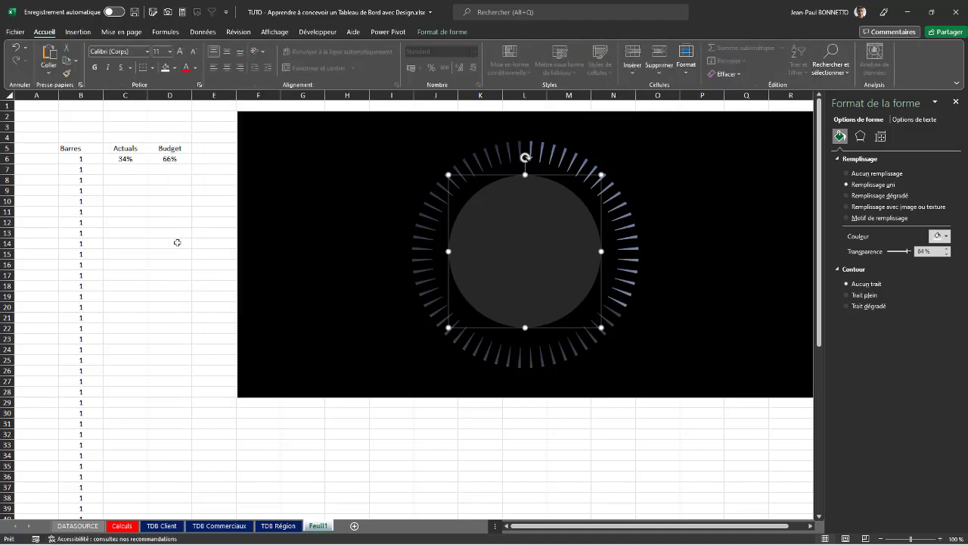
Try to link the text box to the Actuals percentage in C6 by entering a formula directly in the box
left_click(173, 234)
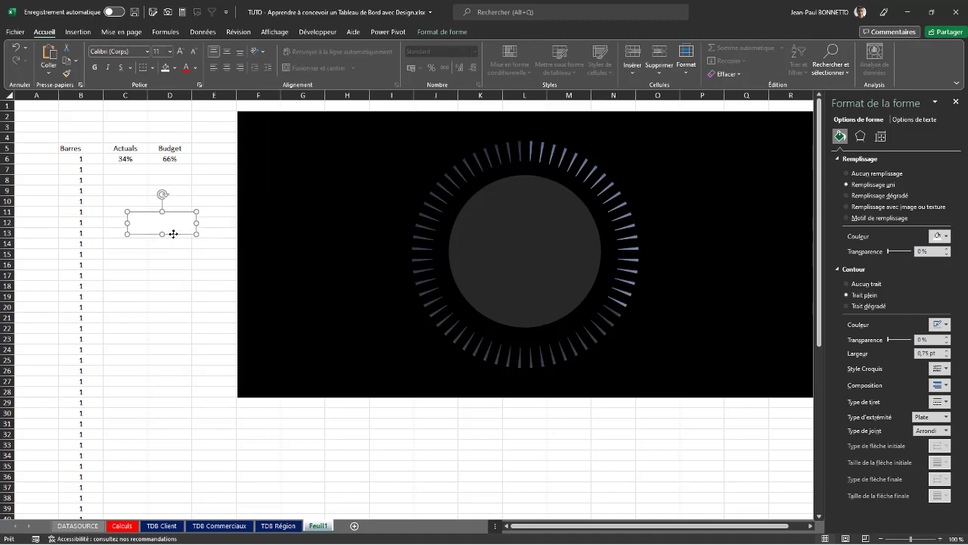
type("=")
left_click(129, 160)
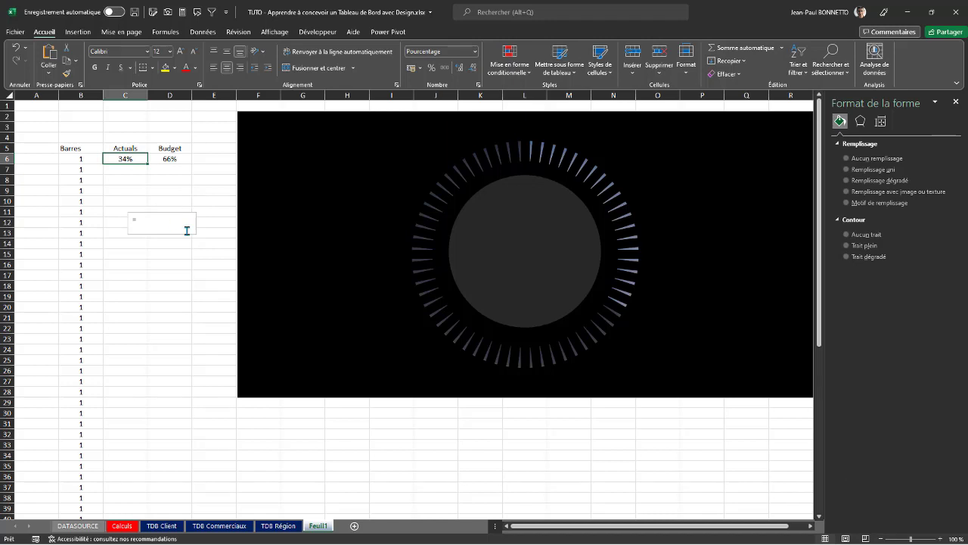
key("Return")
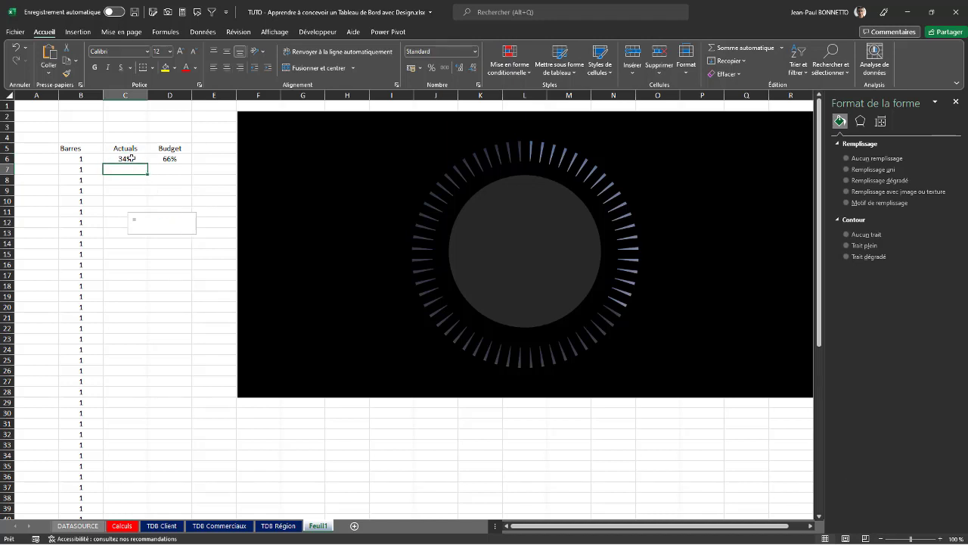
Select the text box and display the formula bar
left_click(150, 224)
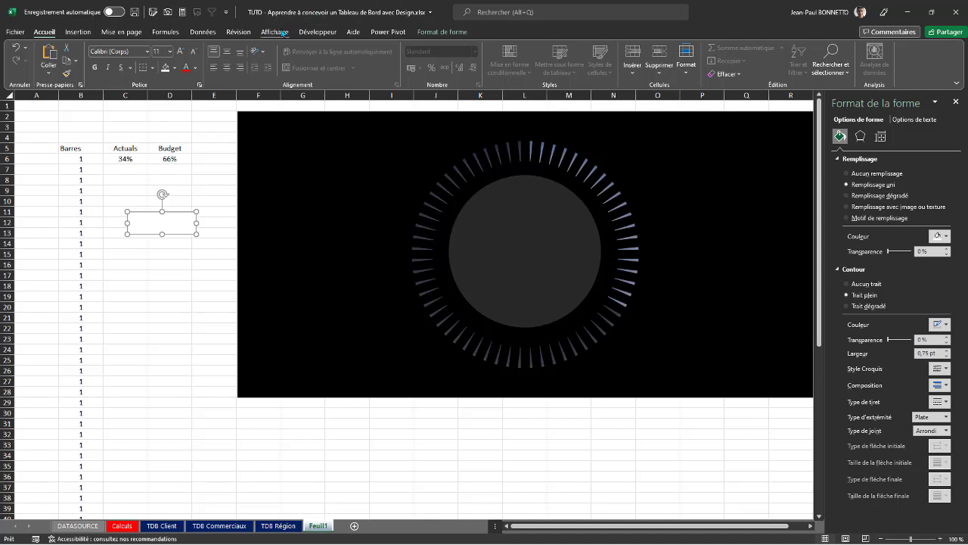
left_click(274, 32)
left_click(365, 54)
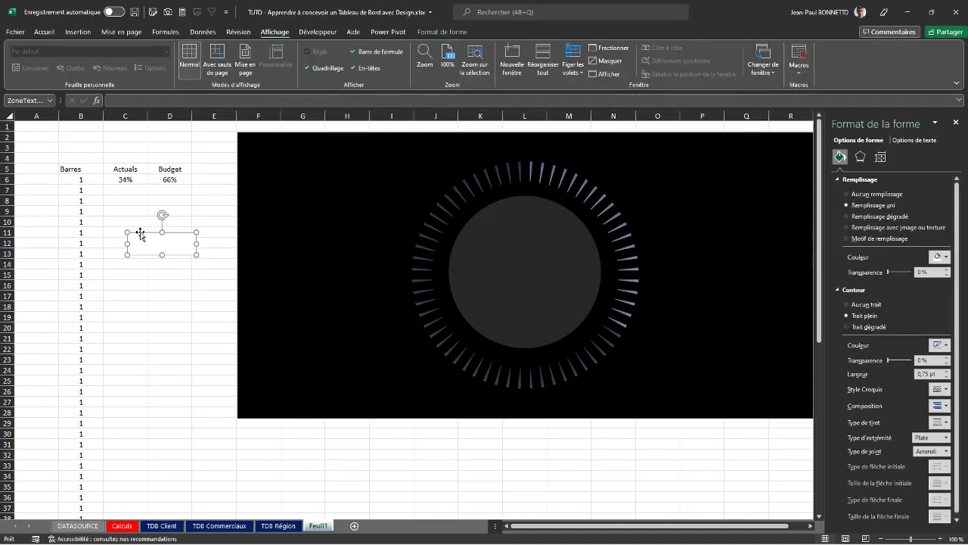
Try to link the text box to cell C6 by starting a formula inside the box and picking the Actuals percentage
type("=")
left_click(125, 178)
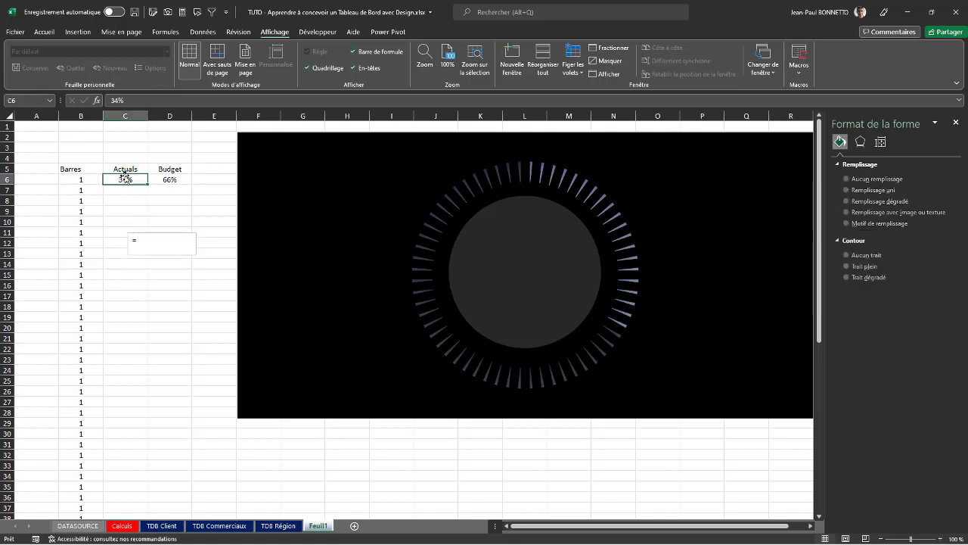
key("Return")
Link the text box to the Actuals percentage with the formula =$C$6
left_click(160, 245)
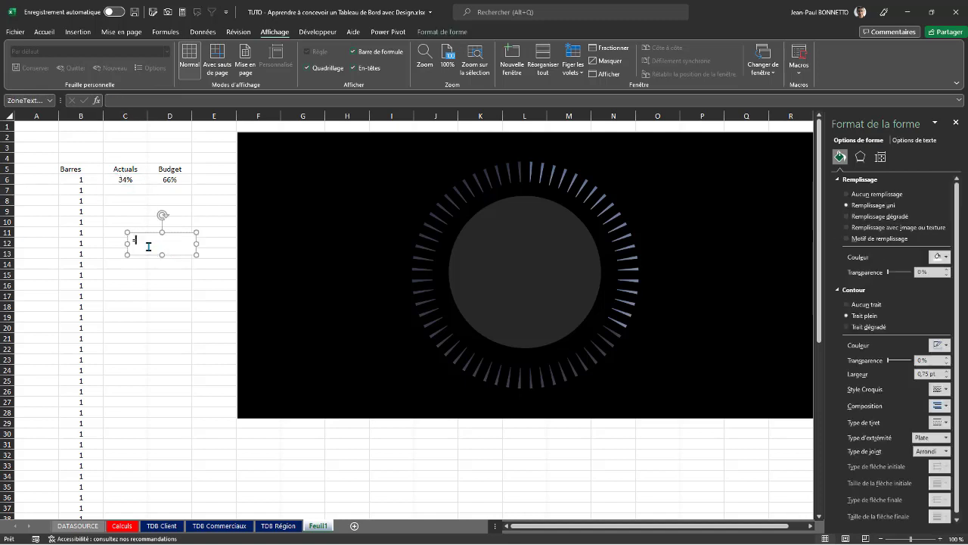
left_click(129, 101)
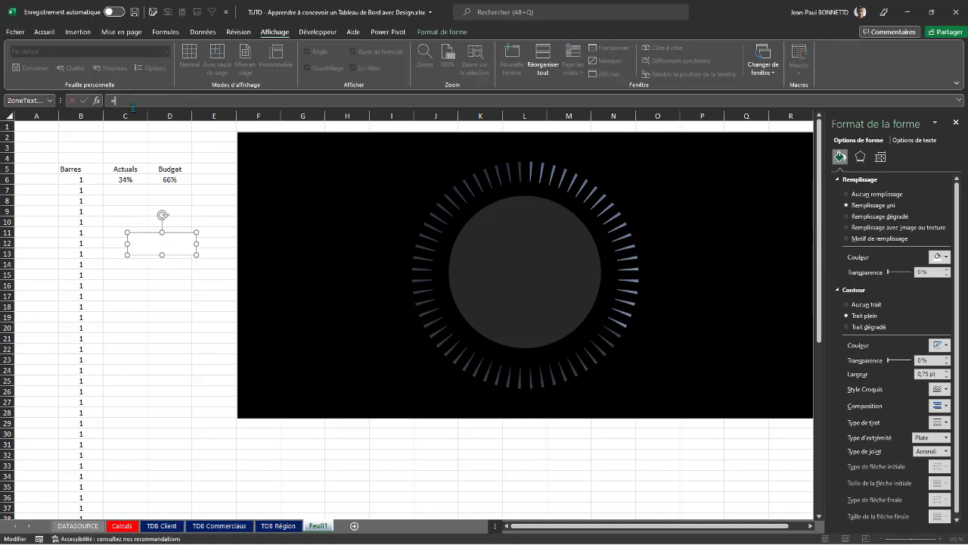
left_click(127, 181)
key("Return")
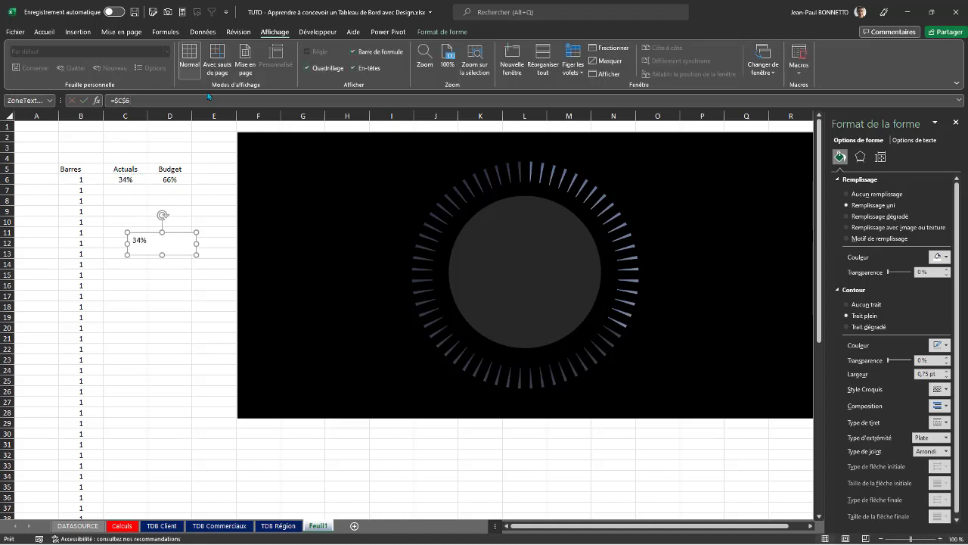
Centre the linked percentage vertically and horizontally in its text box and set the font size to 36
left_click(44, 31)
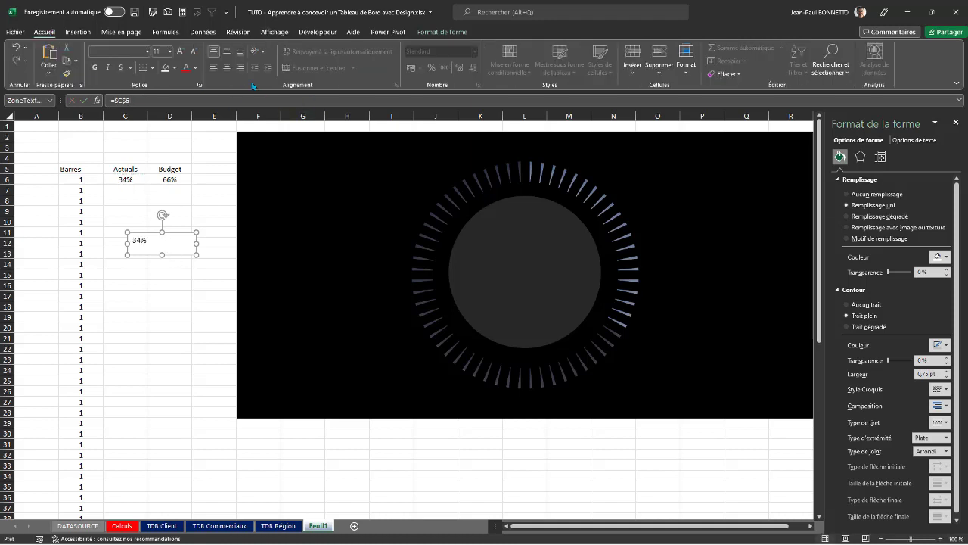
left_click(226, 51)
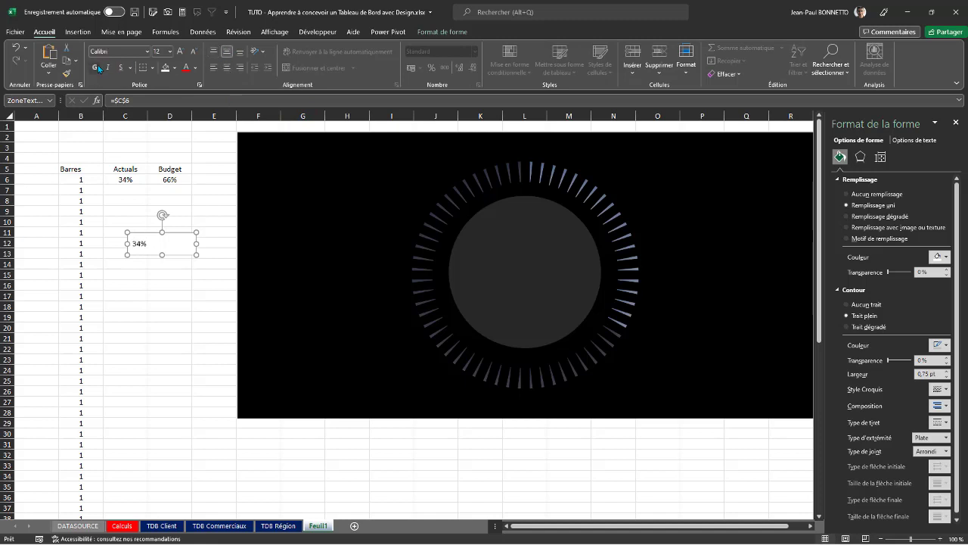
left_click(95, 68)
left_click(179, 52)
left_click(180, 53)
left_click(180, 52)
left_click(179, 52)
left_click(95, 68)
left_click(180, 53)
left_click(180, 52)
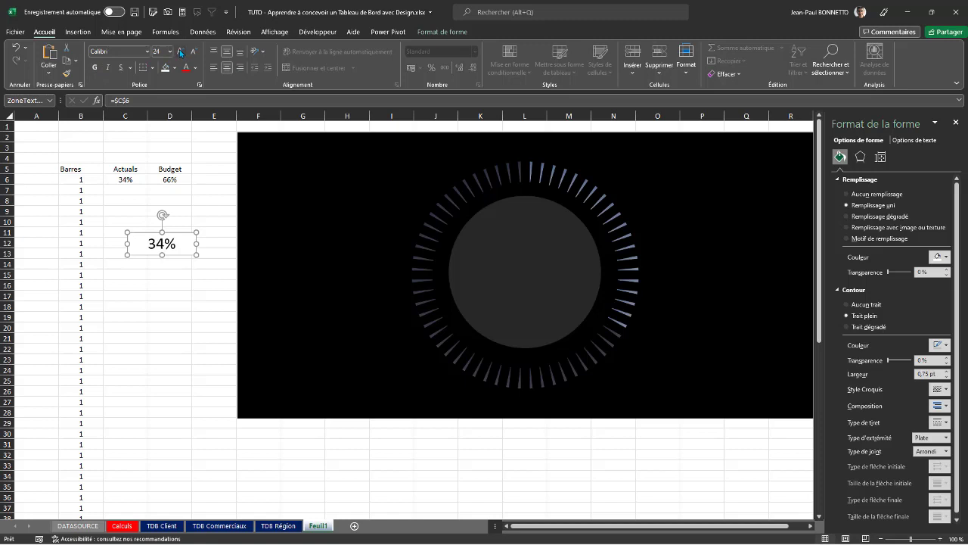
left_click(180, 52)
left_click(180, 52)
left_click(180, 52)
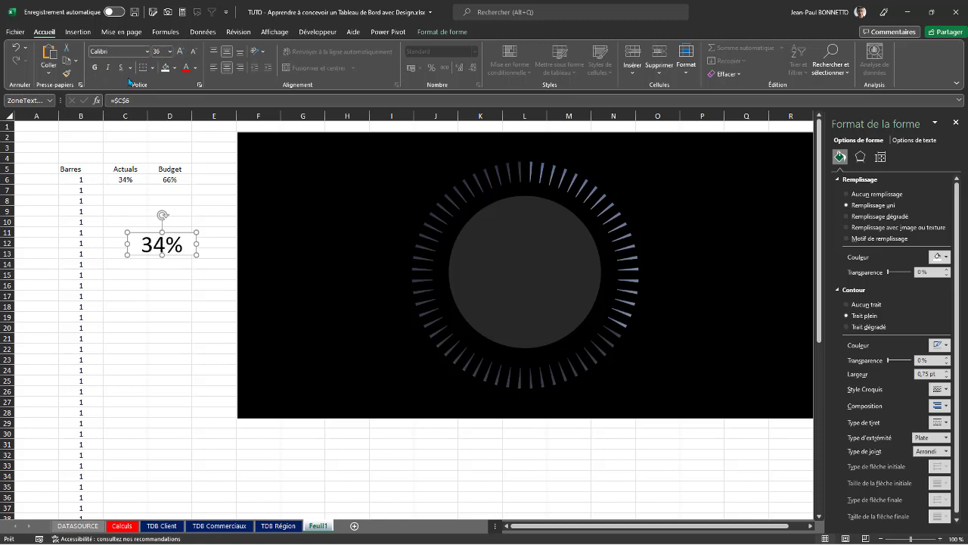
Enlarge the percentage text box to about 2 × 3.8 cm and set its font to Arial Black
left_click(147, 52)
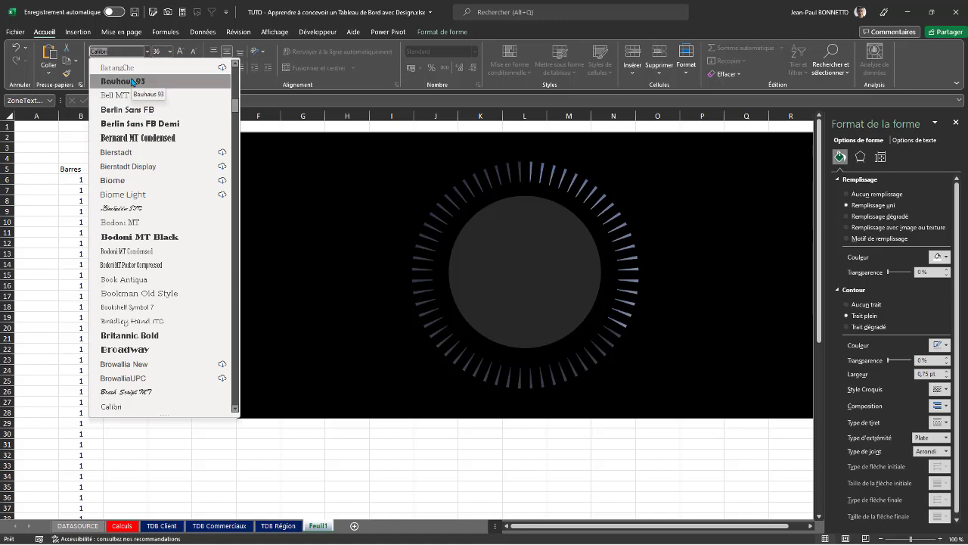
left_click(131, 82)
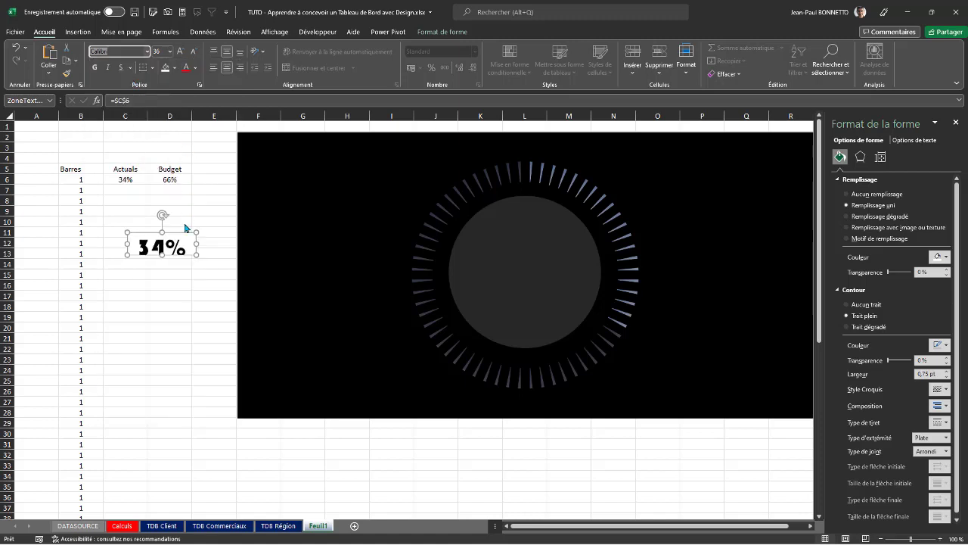
left_click(198, 269)
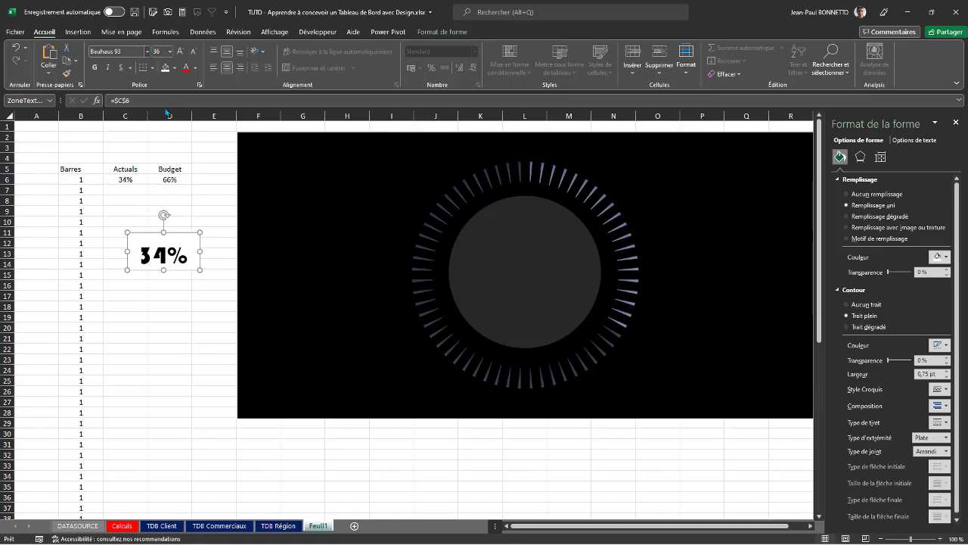
left_click(147, 51)
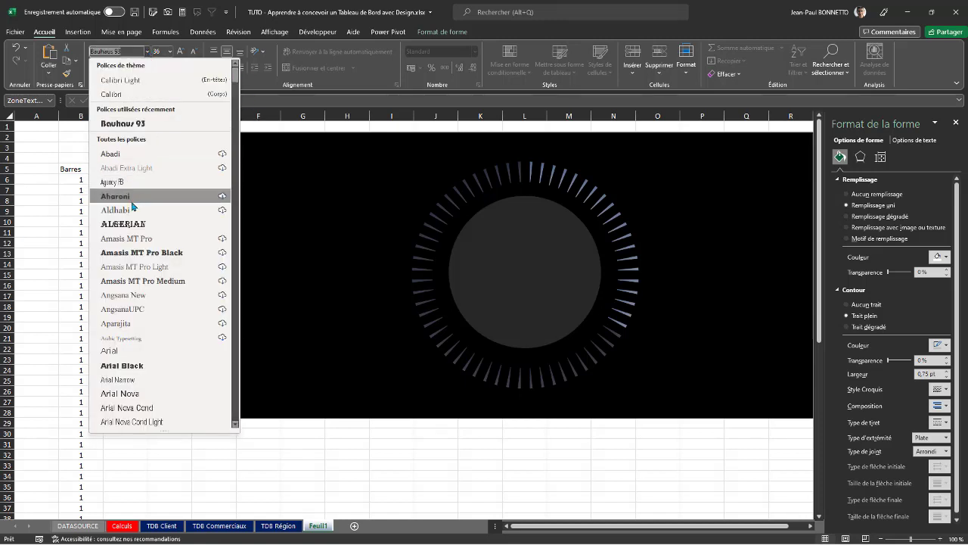
scroll(121, 243, "down", 6)
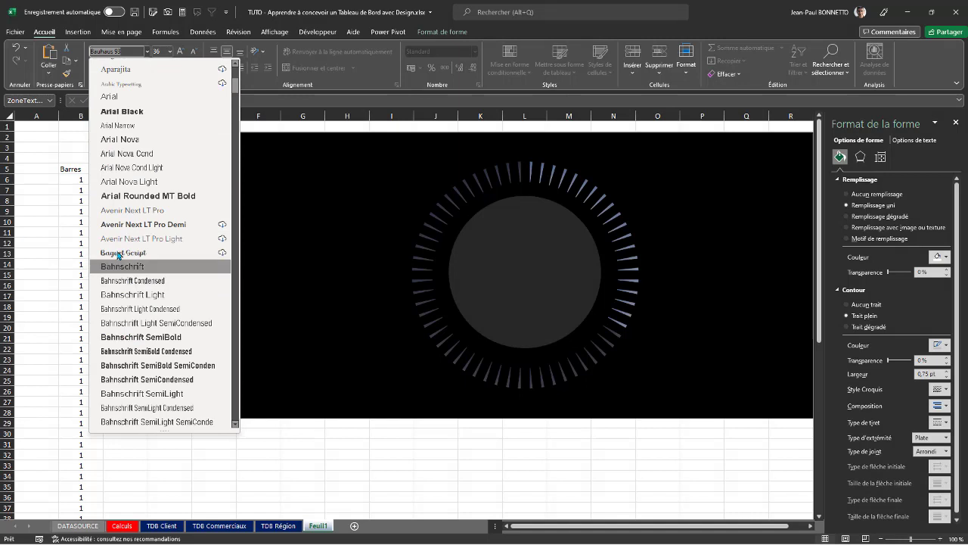
left_click(121, 111)
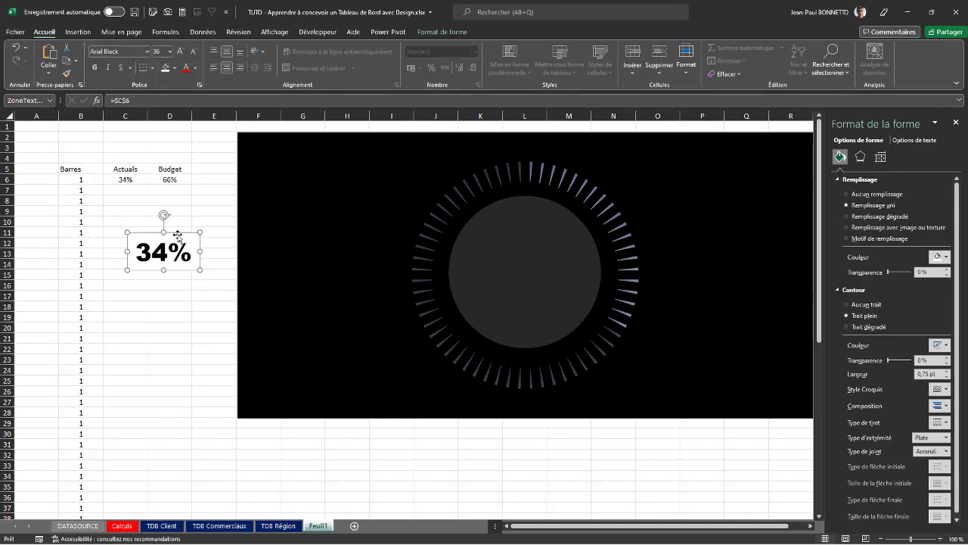
left_click_drag(178, 236, 168, 233)
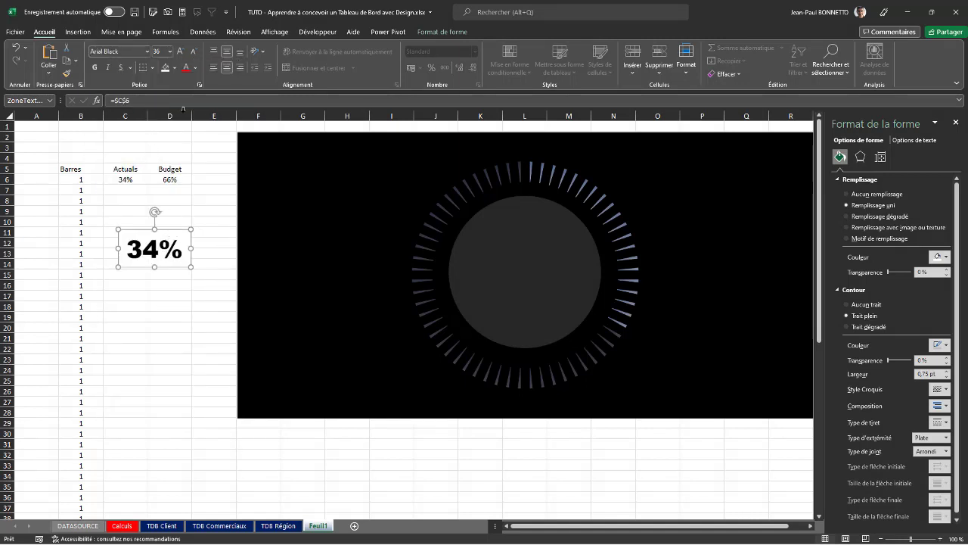
Remove the fill and the outline of the percentage text box
left_click(440, 32)
left_click(420, 48)
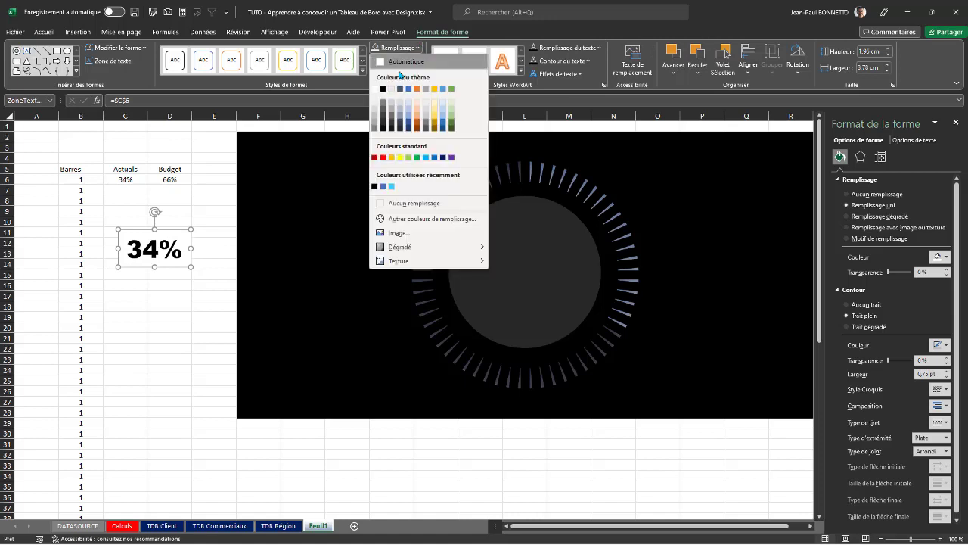
left_click(407, 199)
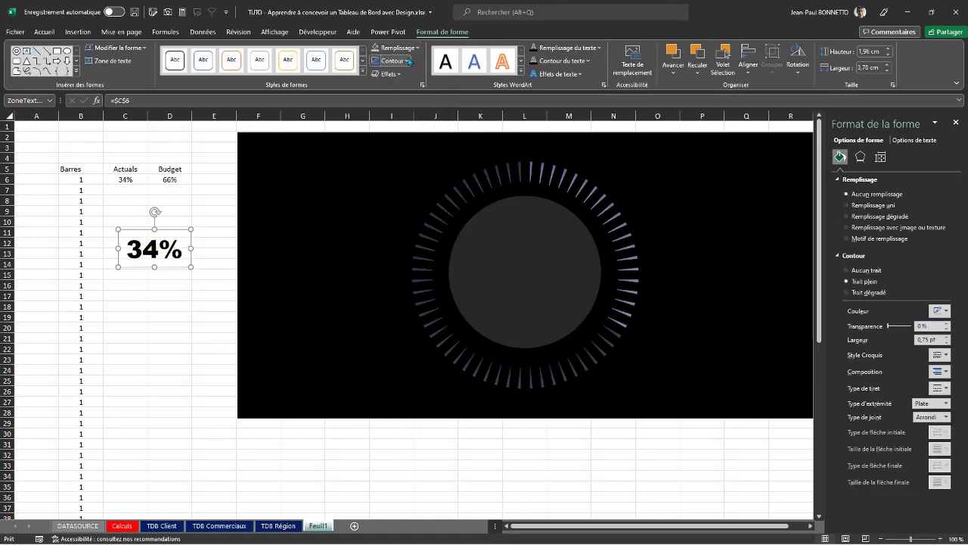
left_click(393, 61)
left_click(386, 214)
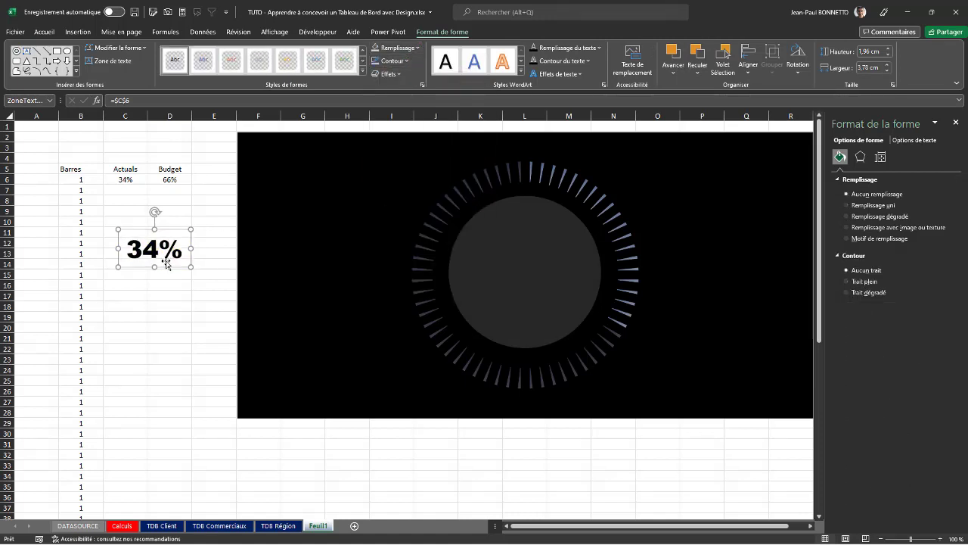
Move the percentage text box to the centre of the grey circle and colour its text white
left_click_drag(168, 265, 540, 287)
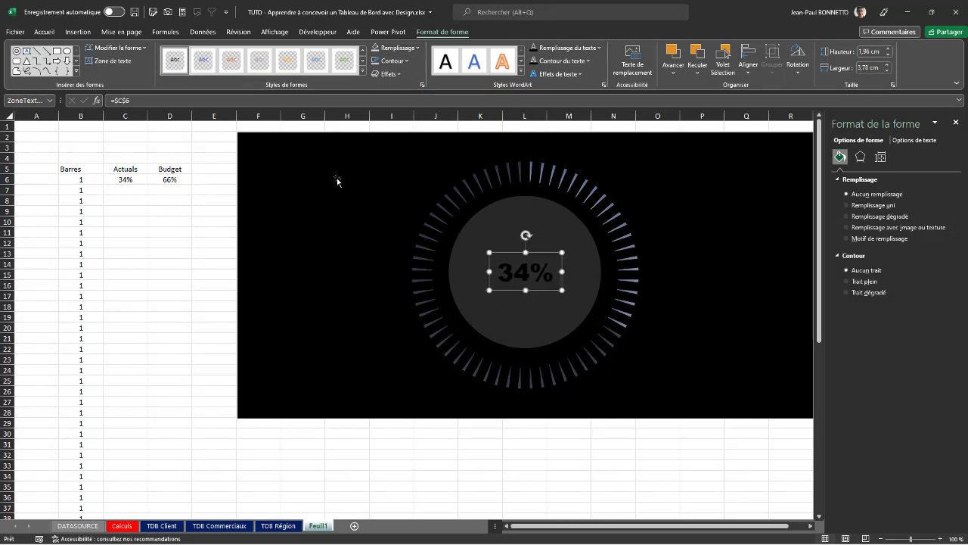
left_click(81, 34)
left_click(43, 32)
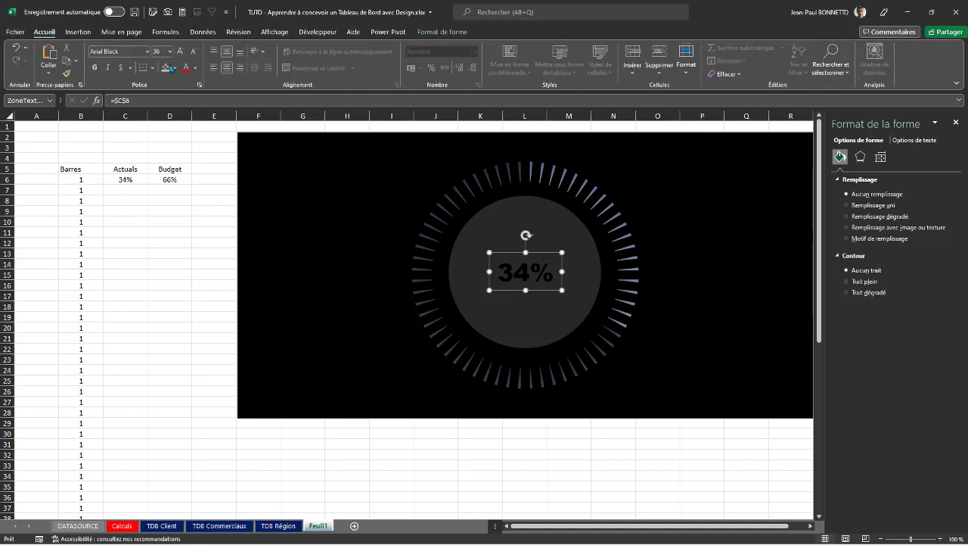
left_click(197, 68)
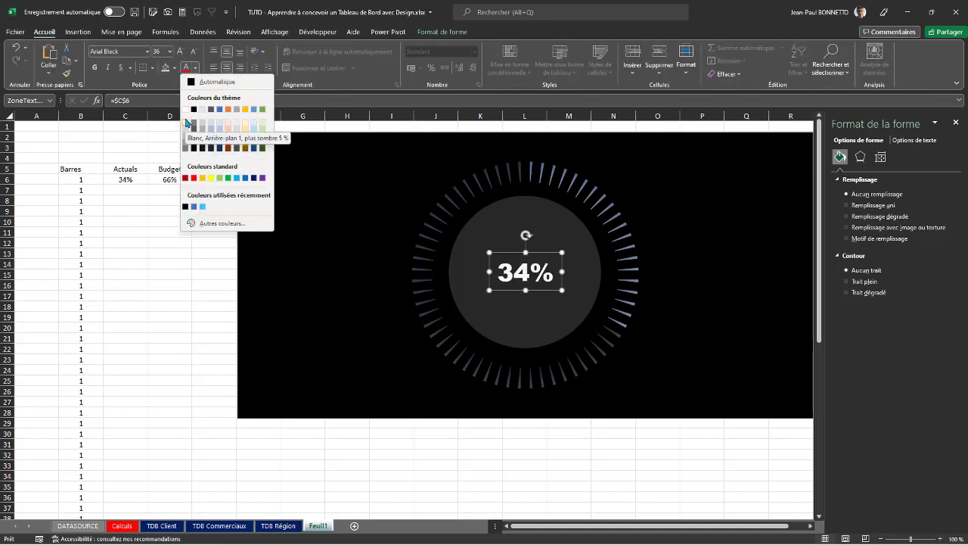
left_click(186, 110)
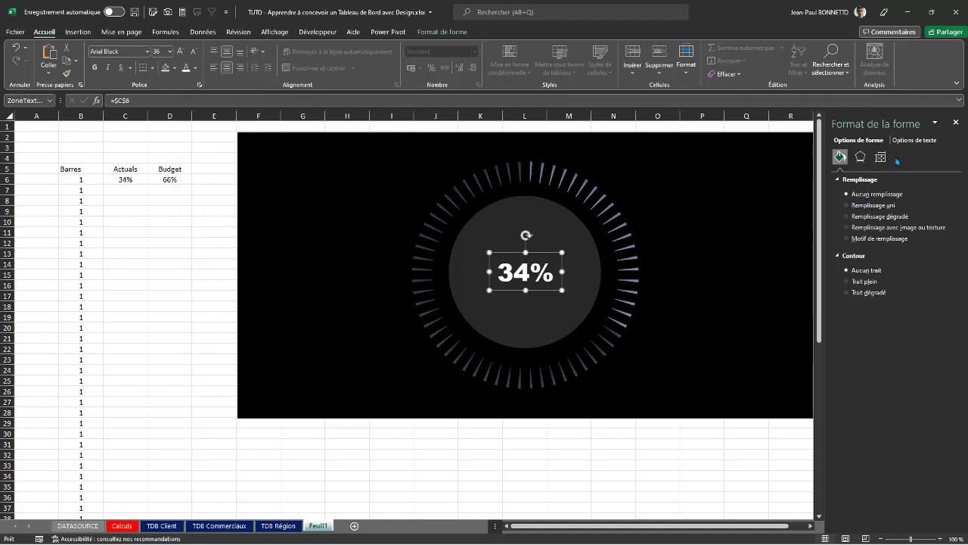
Set the percentage text's transparency to 48% and enlarge its text box slightly around the circle's centre
left_click(914, 140)
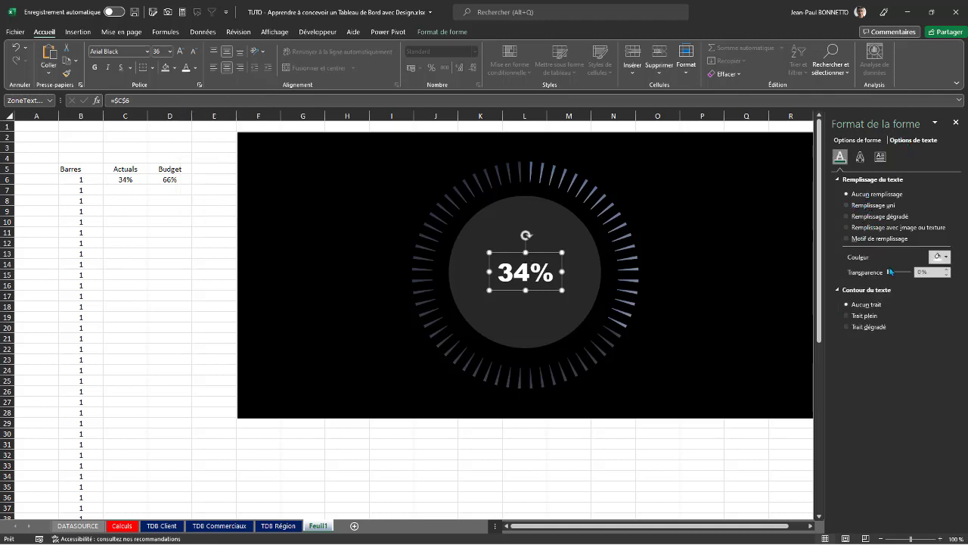
left_click_drag(893, 274, 901, 273)
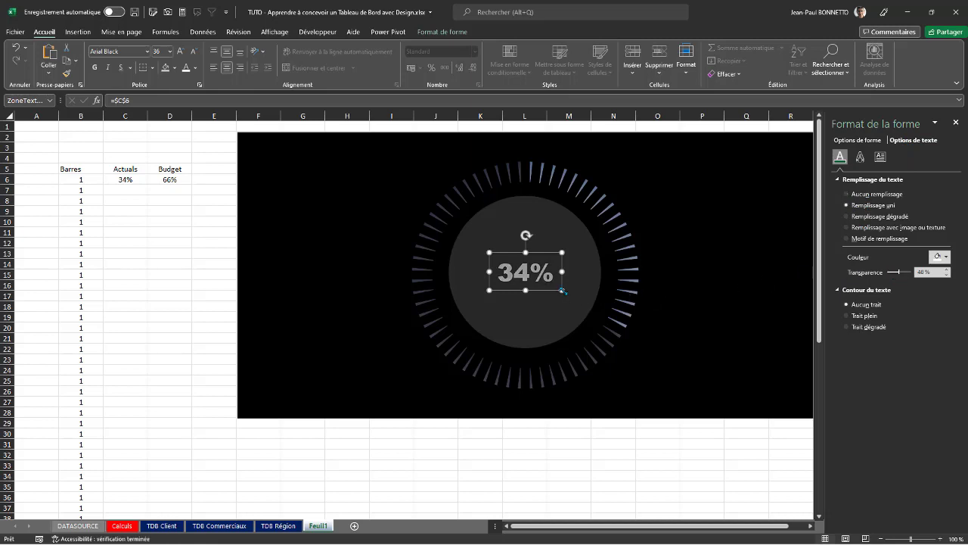
mouse_move(562, 291)
left_mouse_down()
mouse_move(580, 299)
mouse_move(553, 289)
left_mouse_up()
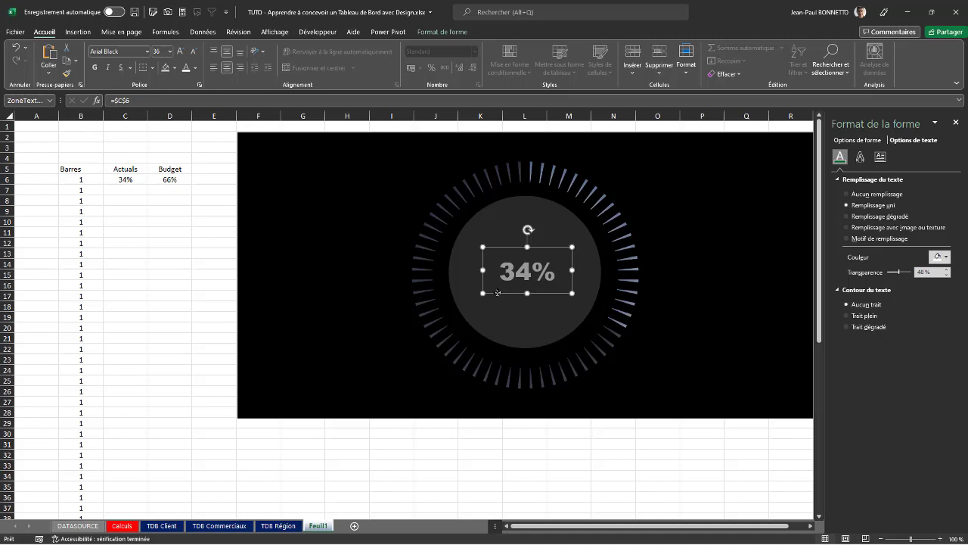
Place a copy of the percentage text box beside the ring and link it to the Actuals header with =$C$5
left_click_drag(499, 295, 301, 282)
left_click_drag(141, 100, 111, 99)
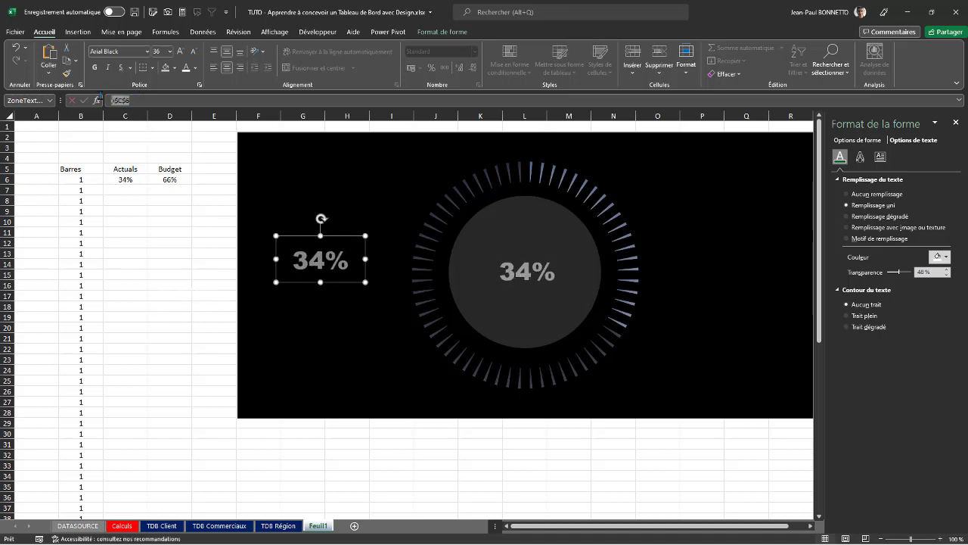
type("=")
left_click(134, 169)
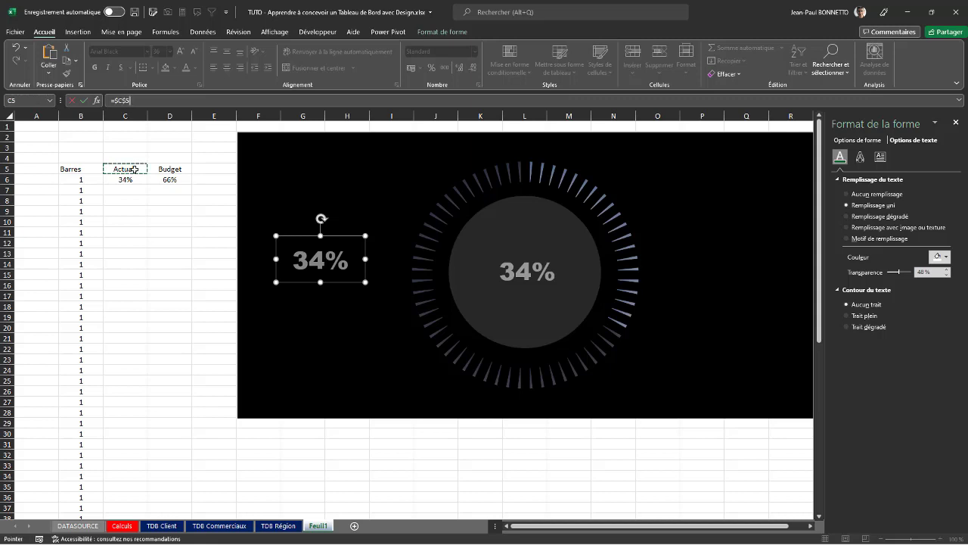
key("Return")
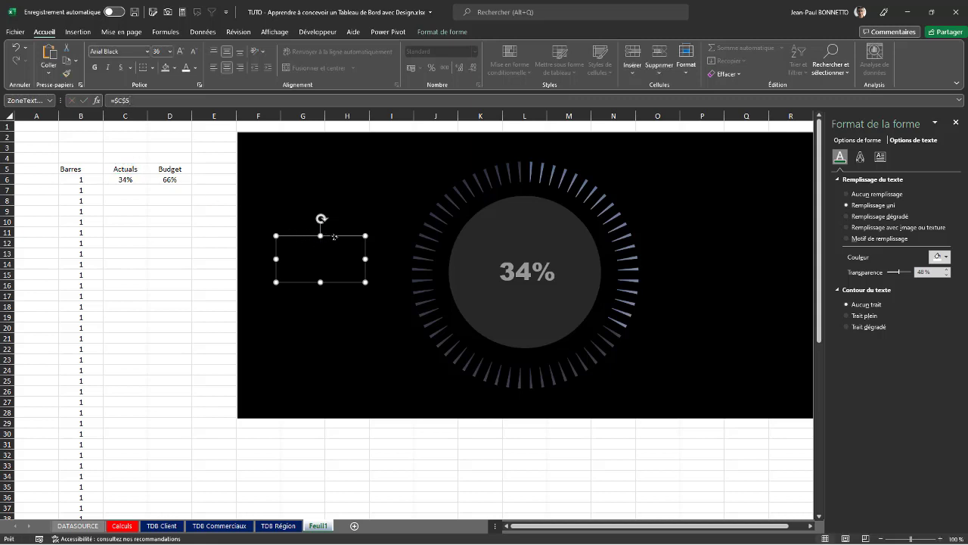
Move the Actuals label above the percentage in the circle and make it bold at font size 32
left_click_drag(335, 237, 536, 210)
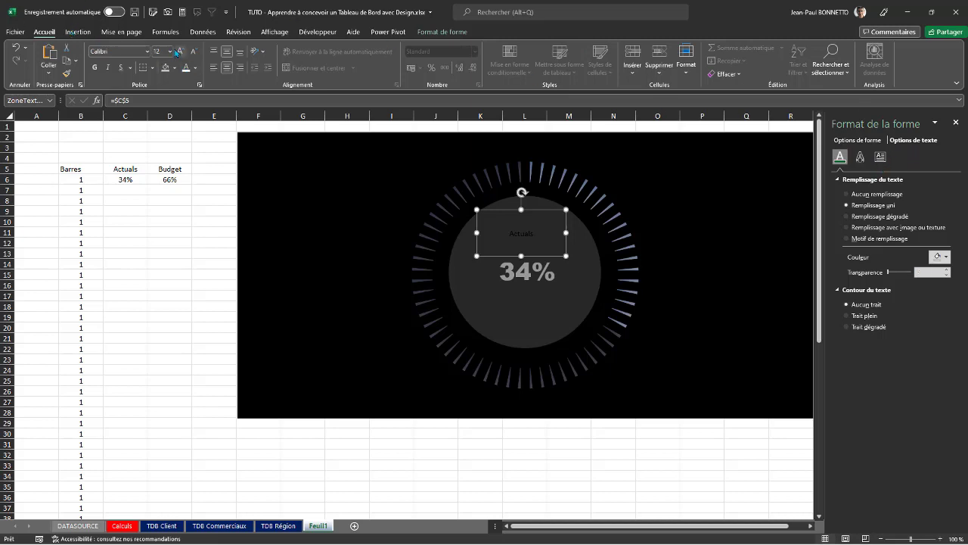
left_click(95, 67)
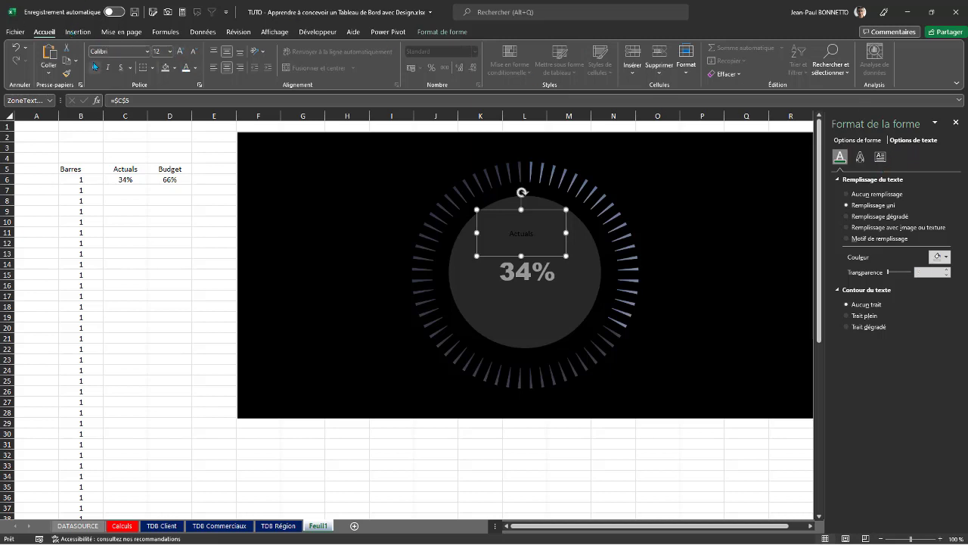
left_click(180, 52)
left_click(181, 52)
left_click(180, 52)
left_click(180, 51)
left_click(180, 51)
left_click(180, 52)
left_click(180, 52)
left_click(180, 51)
left_click(180, 51)
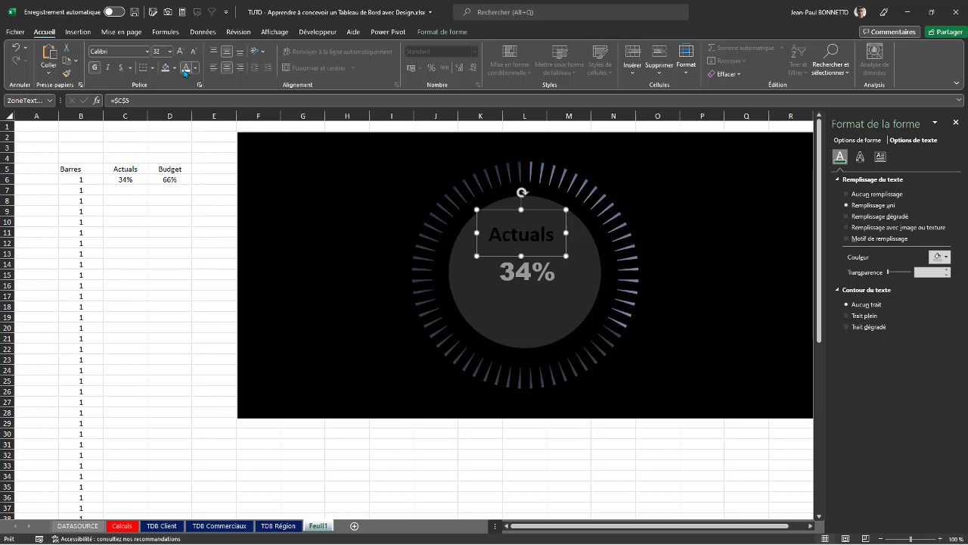
Colour the Actuals label white with 37% transparency and align it just above the percentage
left_click(186, 68)
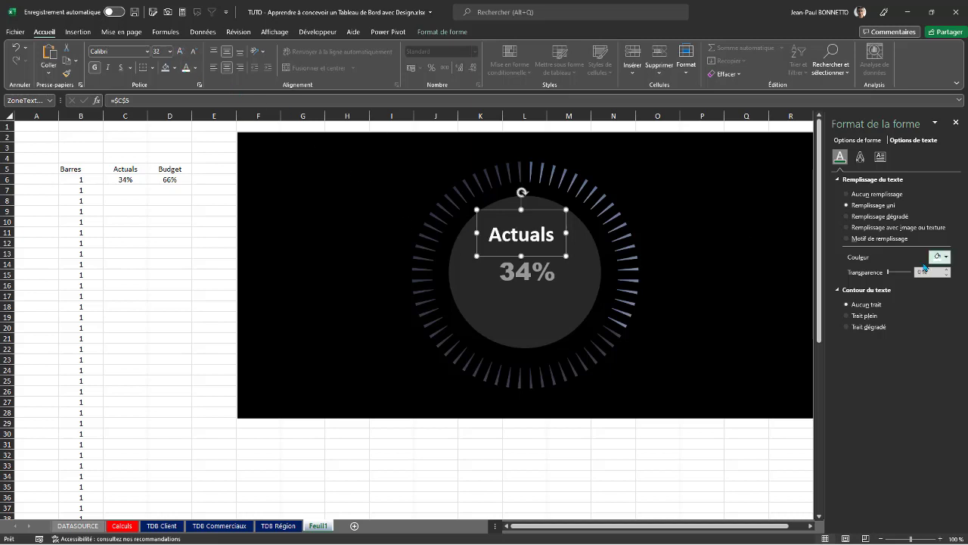
left_click_drag(890, 274, 895, 274)
left_click_drag(554, 256, 558, 261)
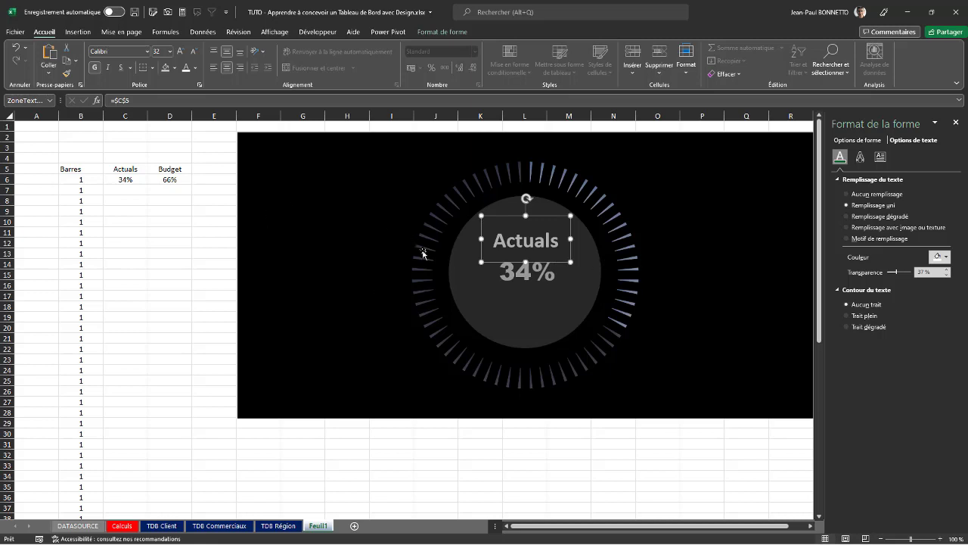
Place a copy of the Actuals label below the percentage in the circle and link it to the Budget header with =$D$5
key("ctrl+d")
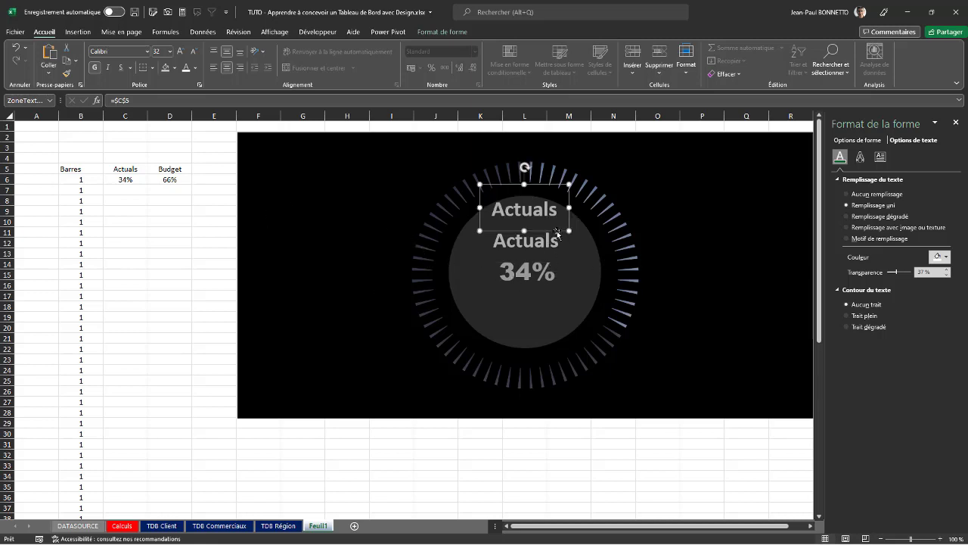
left_click_drag(557, 231, 558, 327)
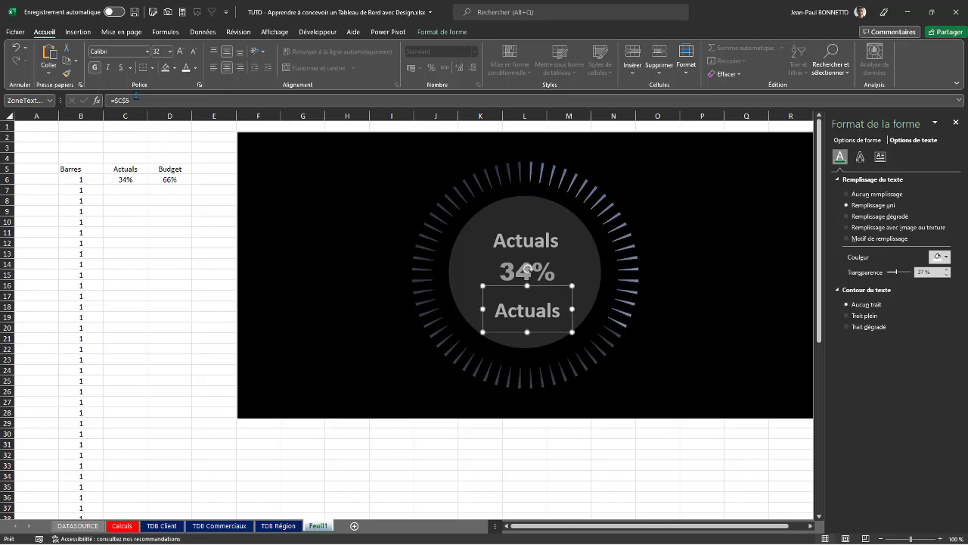
left_click(140, 101)
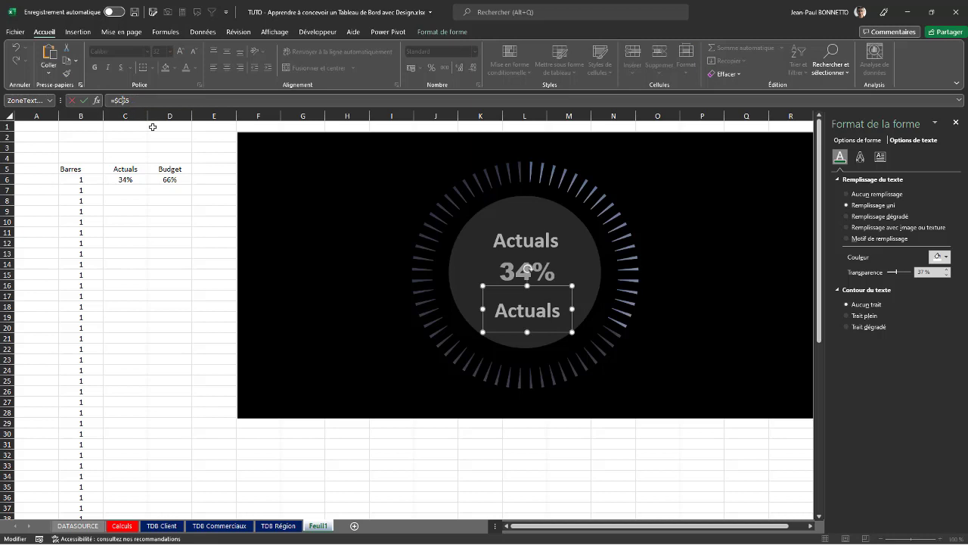
key("Return")
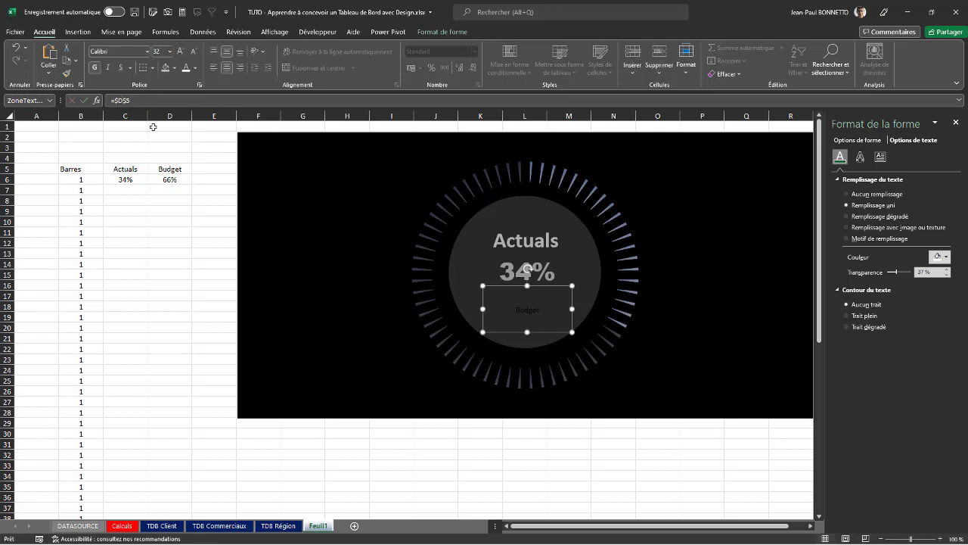
Colour the Budget label white with 57% transparency and move it up slightly, just under the Actuals percentage
left_click(186, 68)
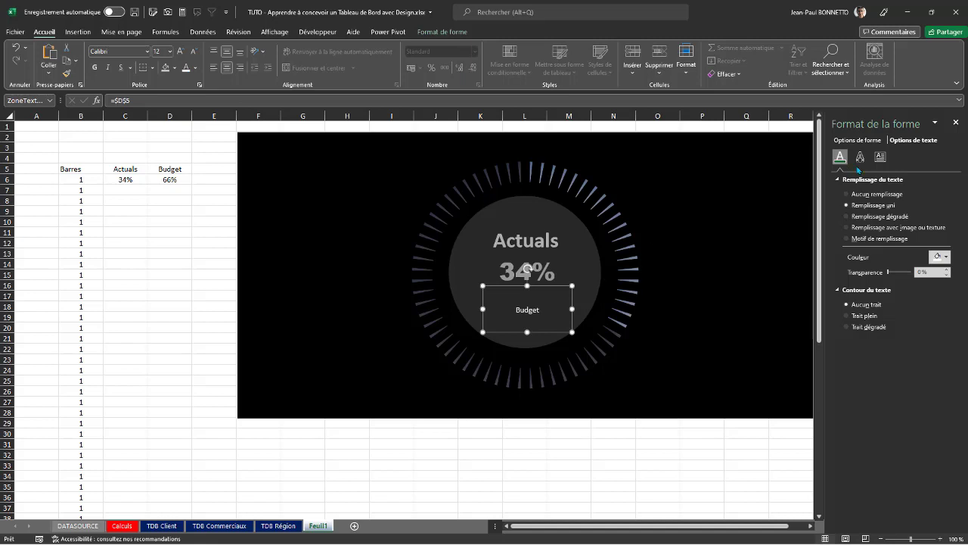
left_click_drag(889, 274, 902, 280)
mouse_move(548, 331)
left_mouse_down()
mouse_move(535, 328)
mouse_move(549, 324)
left_mouse_up()
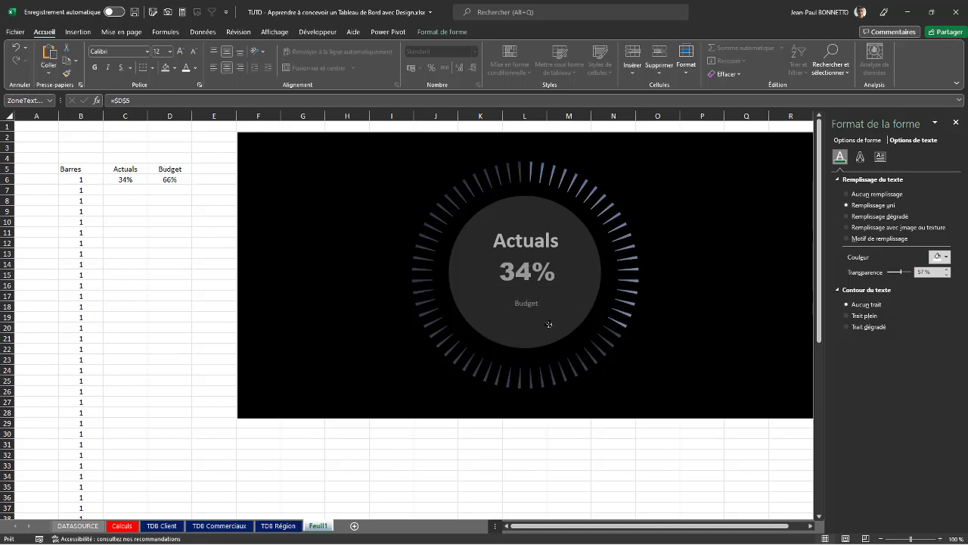
Place a copy of the percentage text box below the Budget label and link it to the Budget value with =$D$6
left_click(549, 281)
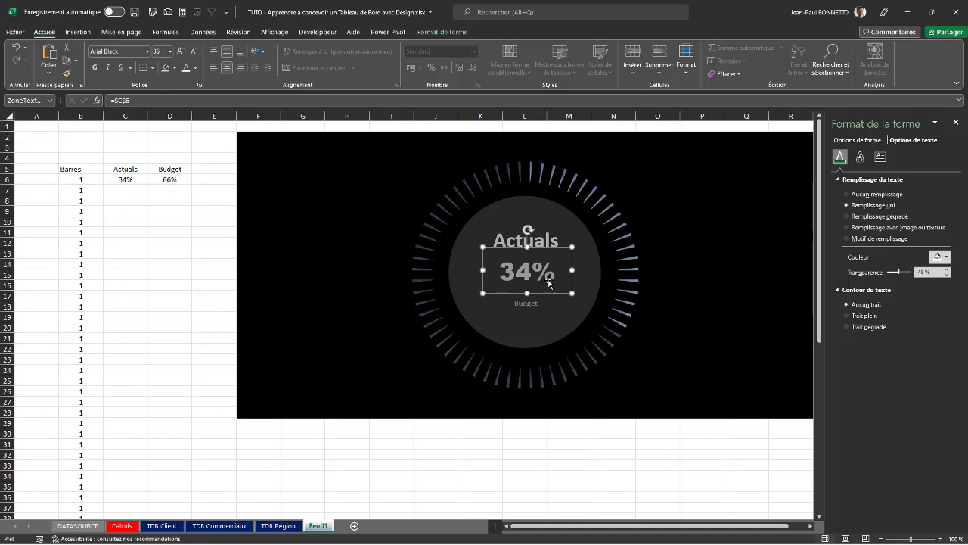
left_click_drag(549, 281, 551, 344)
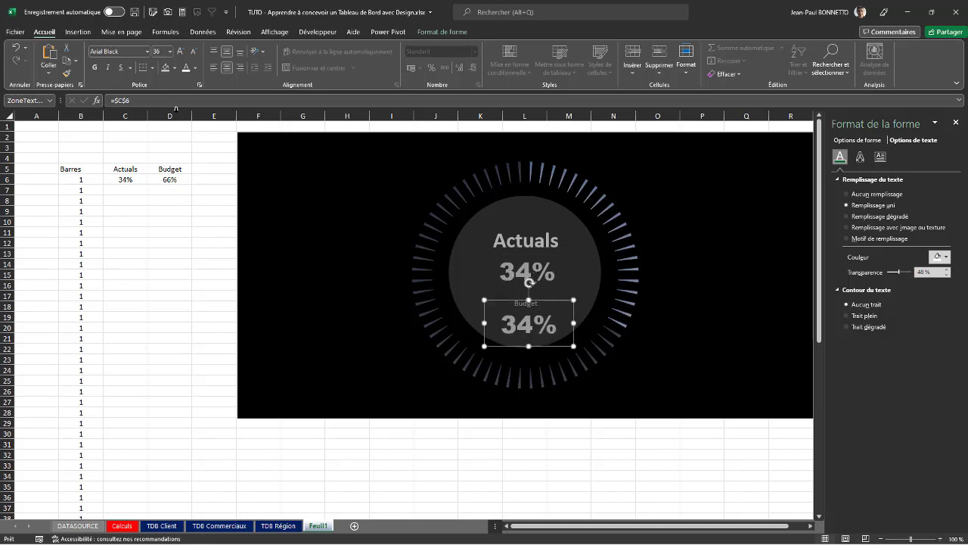
left_click(123, 101)
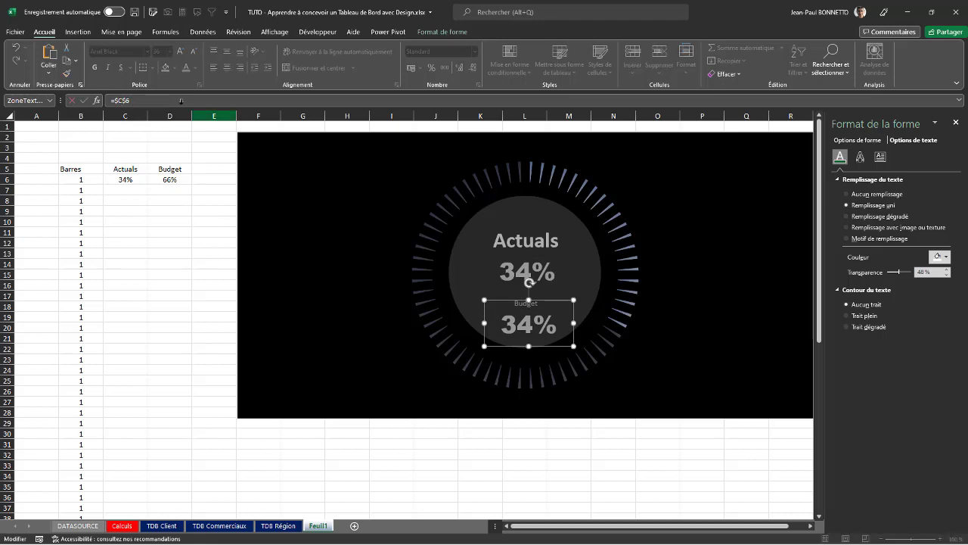
type("D")
key("Return")
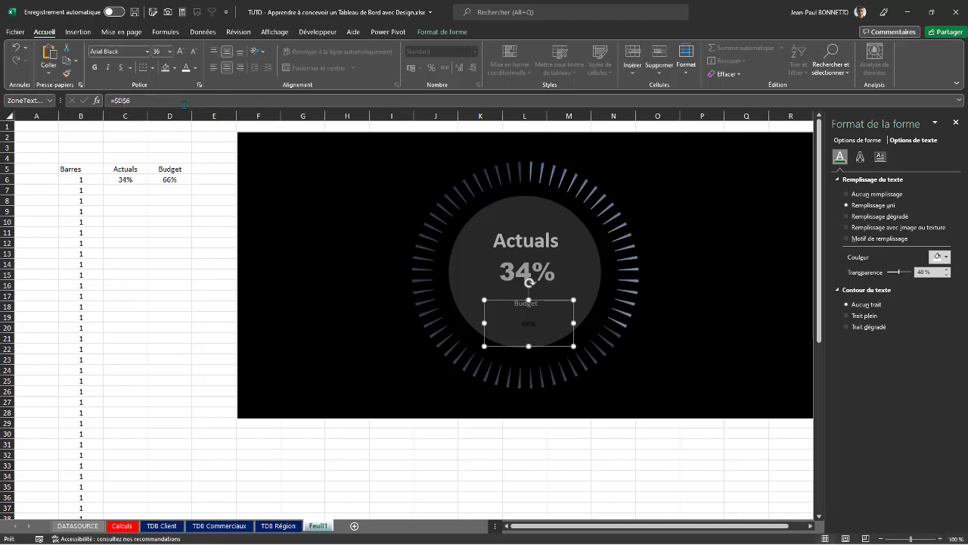
Make the Budget percentage bold and white at font size 20
left_click(94, 68)
left_click(185, 67)
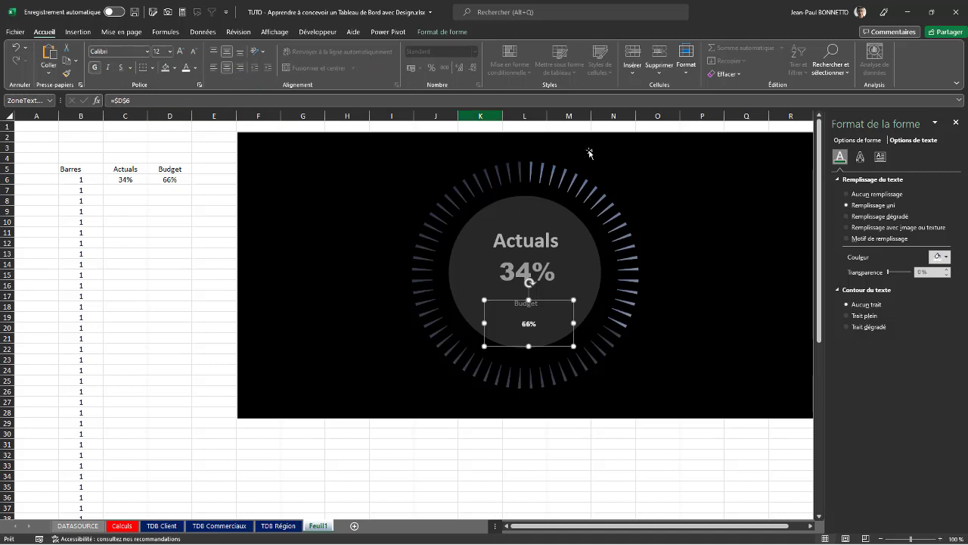
left_click(181, 52)
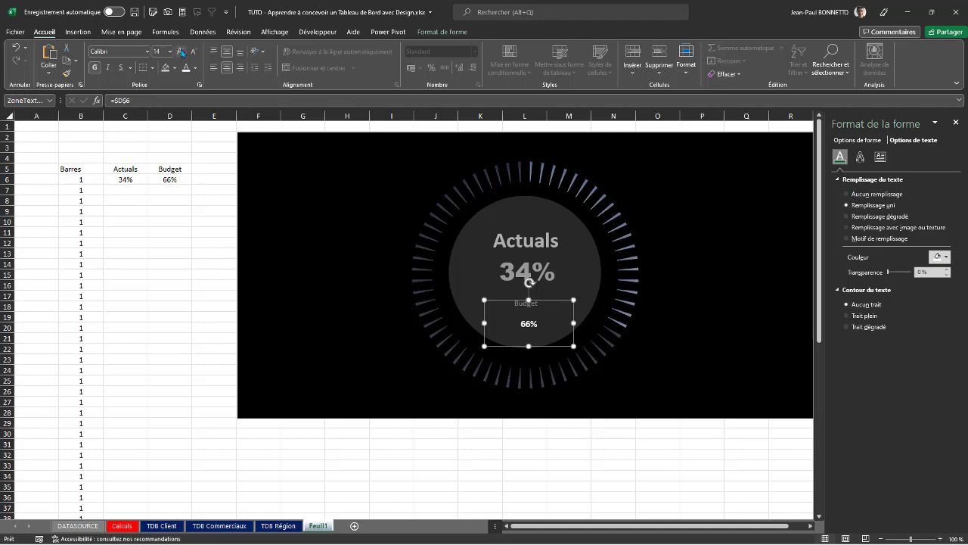
left_click(182, 52)
left_click(182, 51)
left_click(182, 52)
Set the Budget percentage's transparency to 52% and move it up close under the Budget label, then close the formatting options
left_click_drag(890, 274, 903, 275)
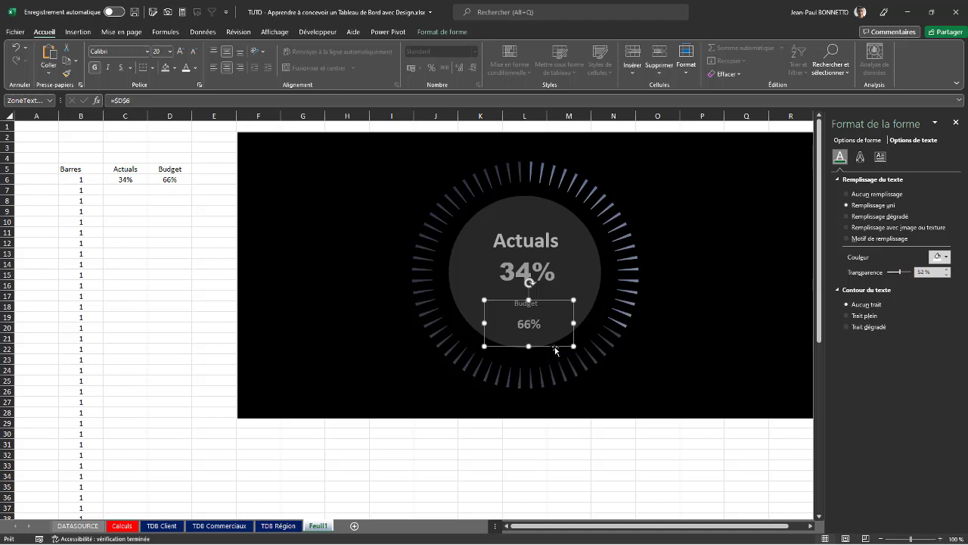
left_click_drag(553, 347, 553, 337)
left_click(165, 233)
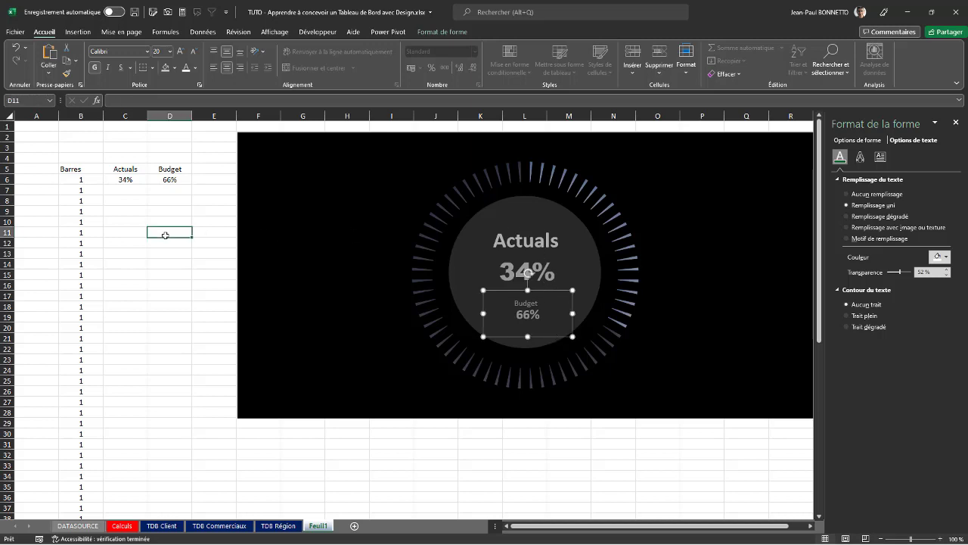
left_click(956, 122)
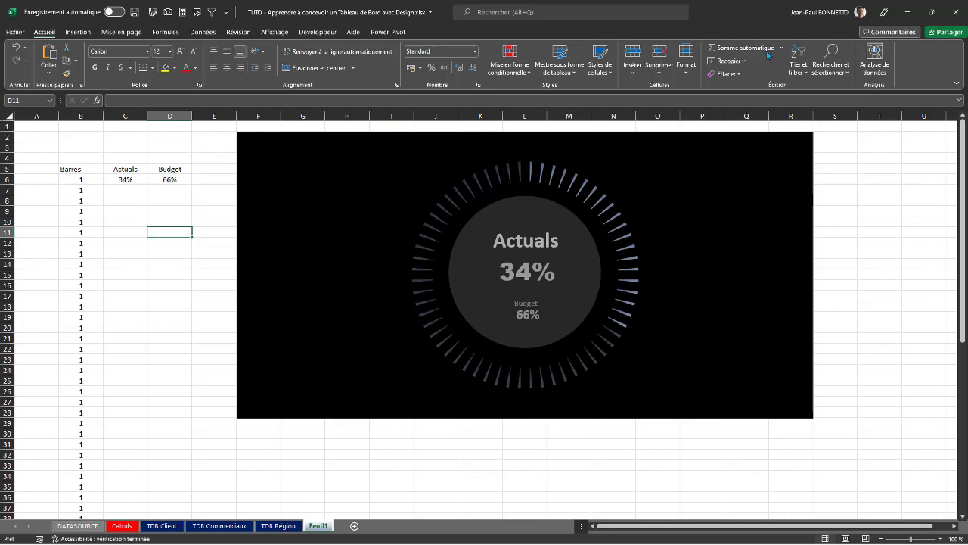
Select all objects on the sheet and group the chart, circle and text boxes together
left_click(839, 64)
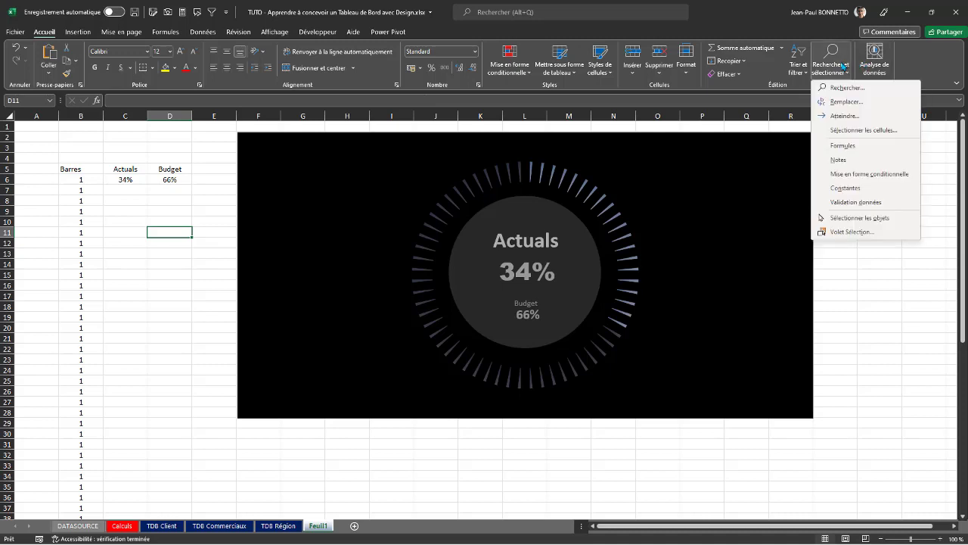
left_click(852, 217)
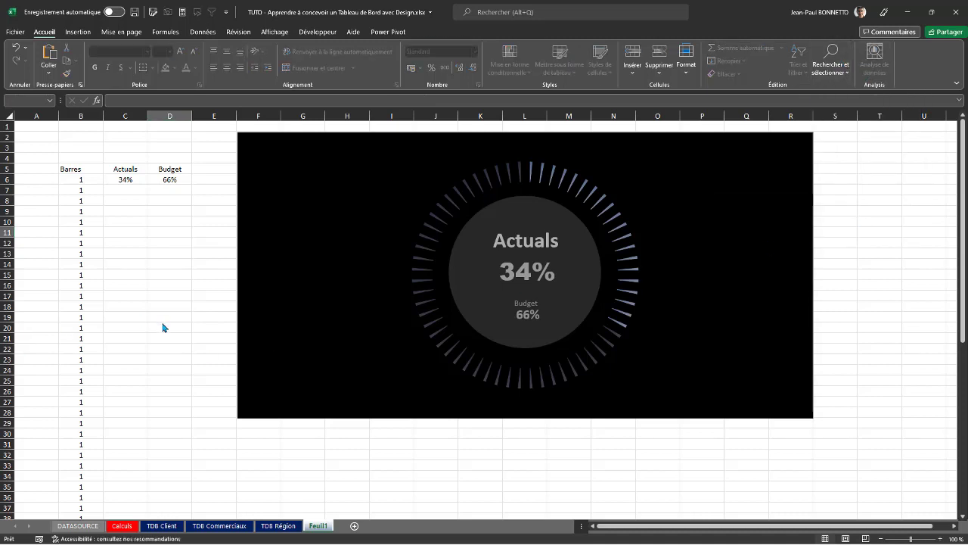
key("ctrl+a")
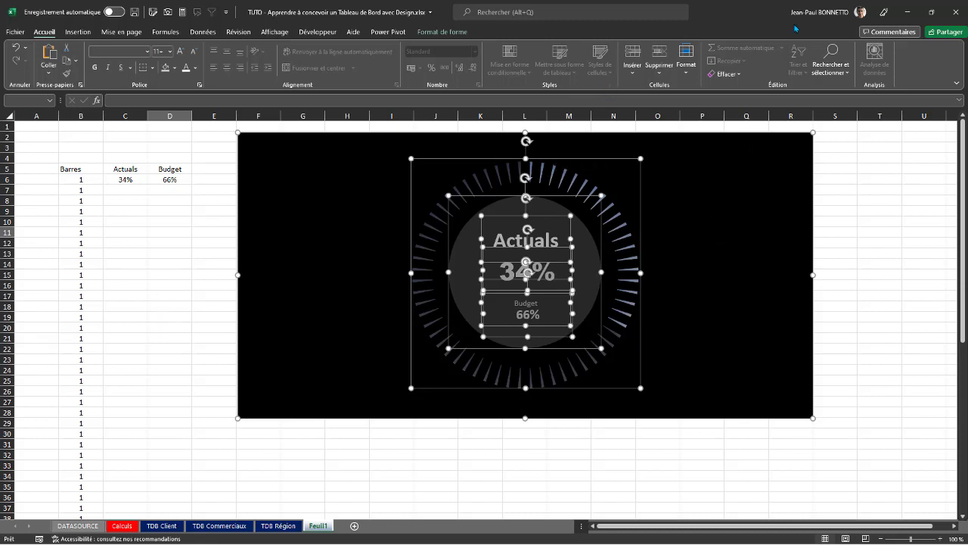
left_click(438, 32)
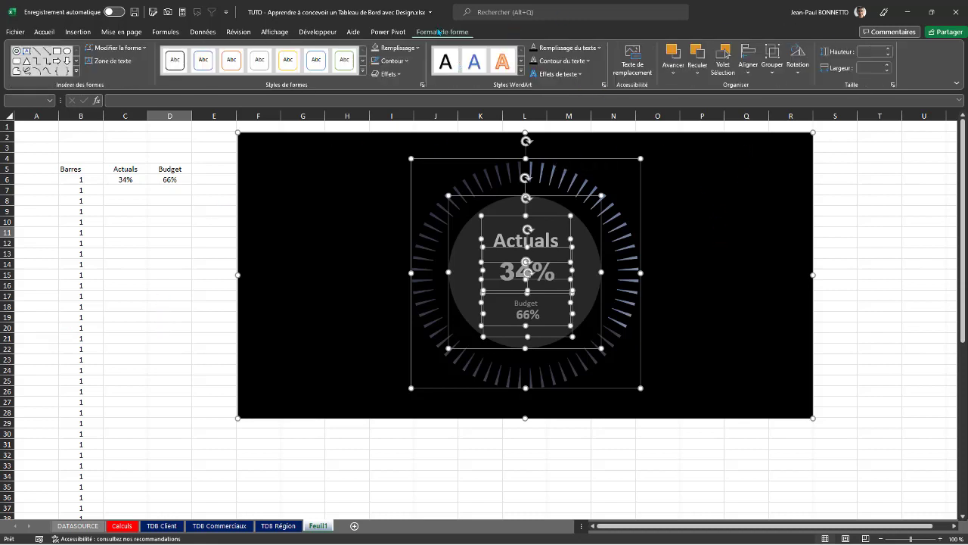
left_click(772, 66)
left_click(787, 87)
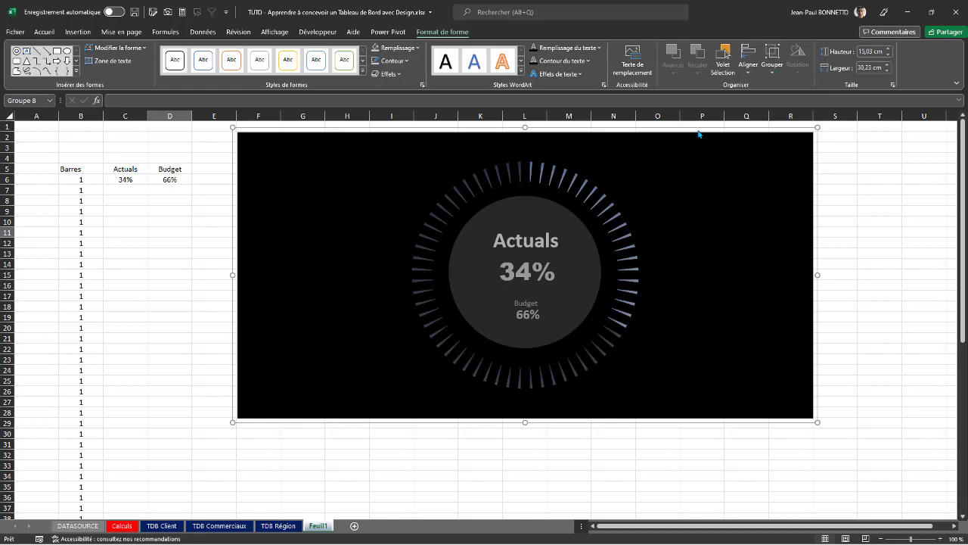
Move the grouped chart down by about two rows
double_click(696, 141)
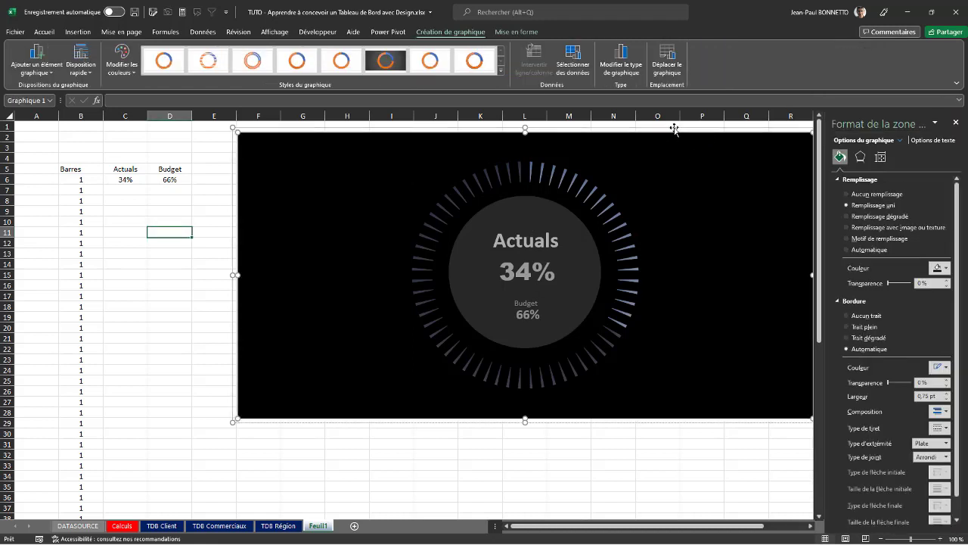
left_click(674, 131)
left_click_drag(674, 131, 677, 131)
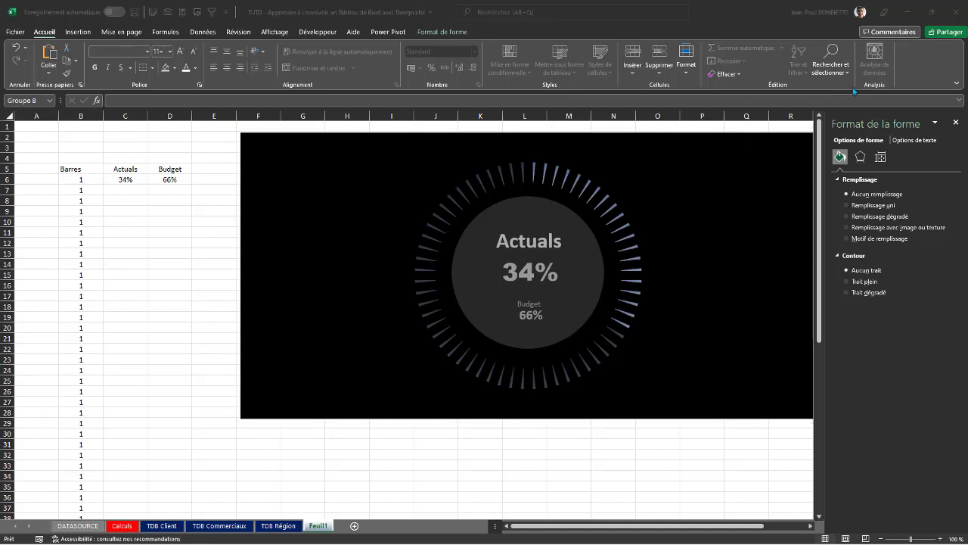
left_click(956, 123)
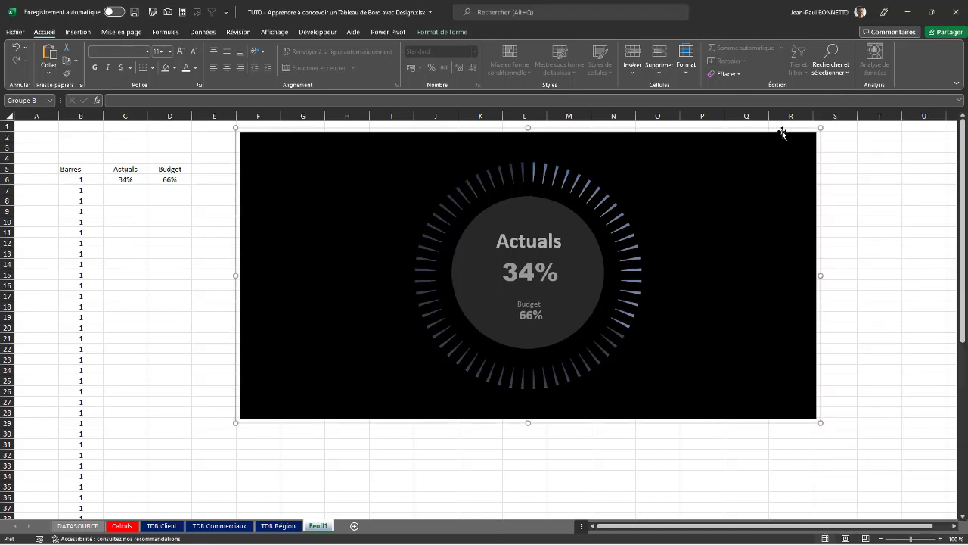
left_click_drag(352, 129, 310, 156)
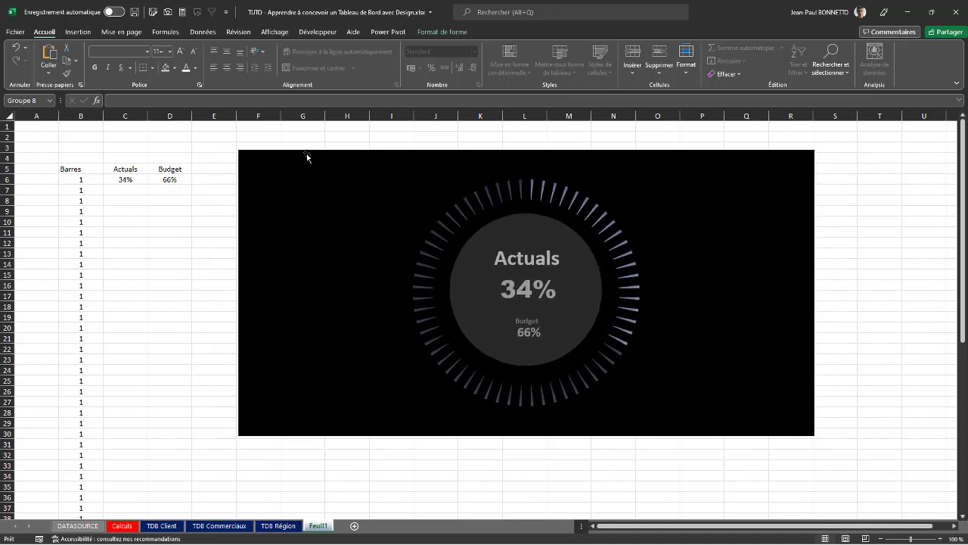
Set the Actuals value in C6 to 68%
left_click(121, 182)
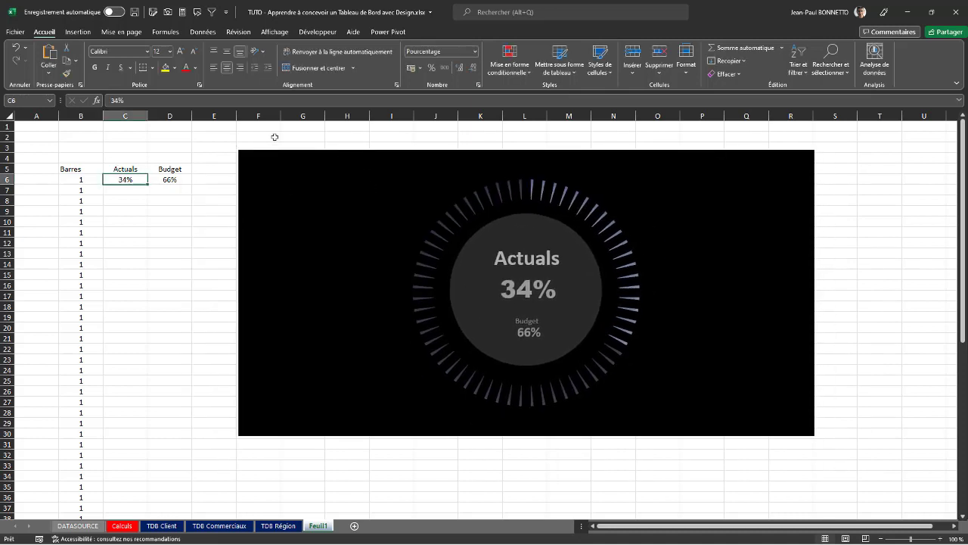
type("68")
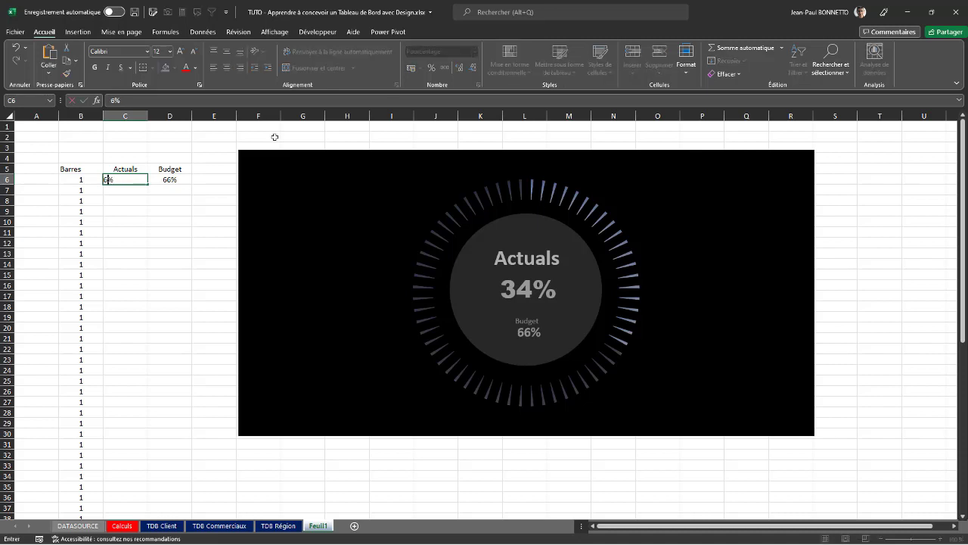
key("Return")
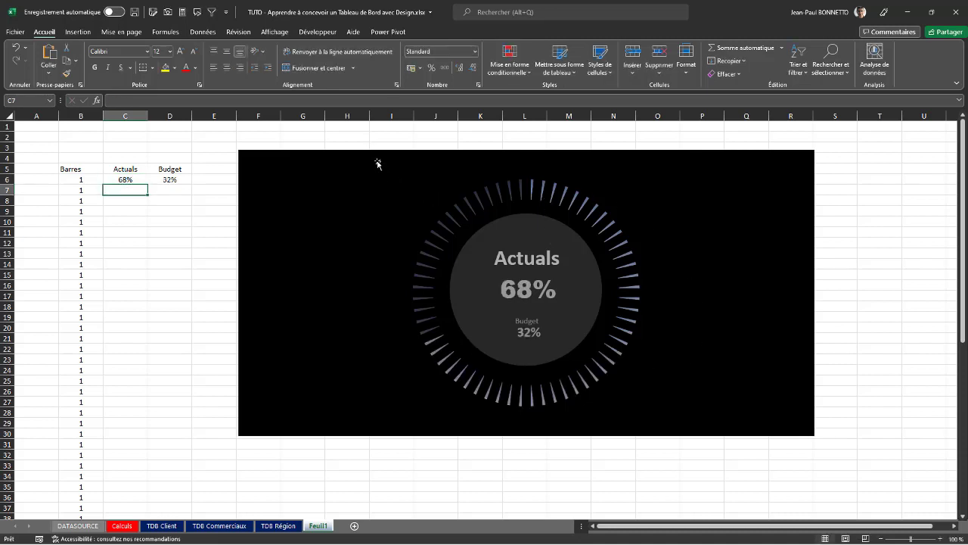
Move the grouped chart farther right of the data table and narrow column A
mouse_move(379, 156)
left_mouse_down()
mouse_move(398, 159)
mouse_move(389, 170)
left_mouse_up()
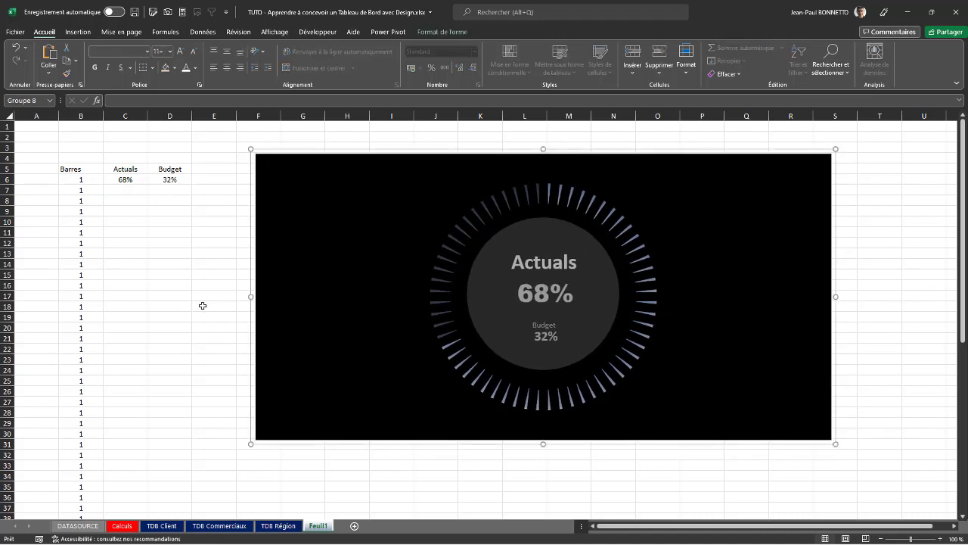
left_click_drag(370, 158, 392, 158)
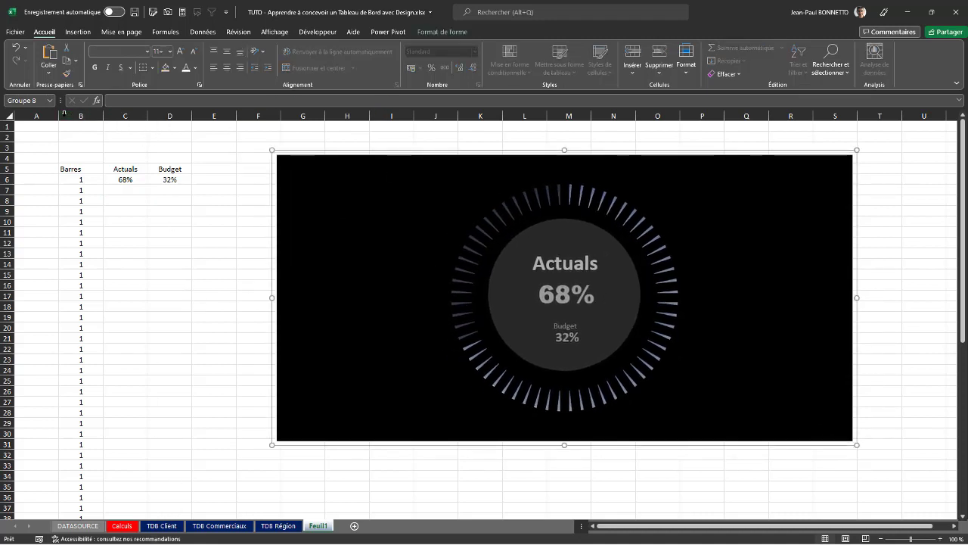
left_click_drag(58, 116, 36, 128)
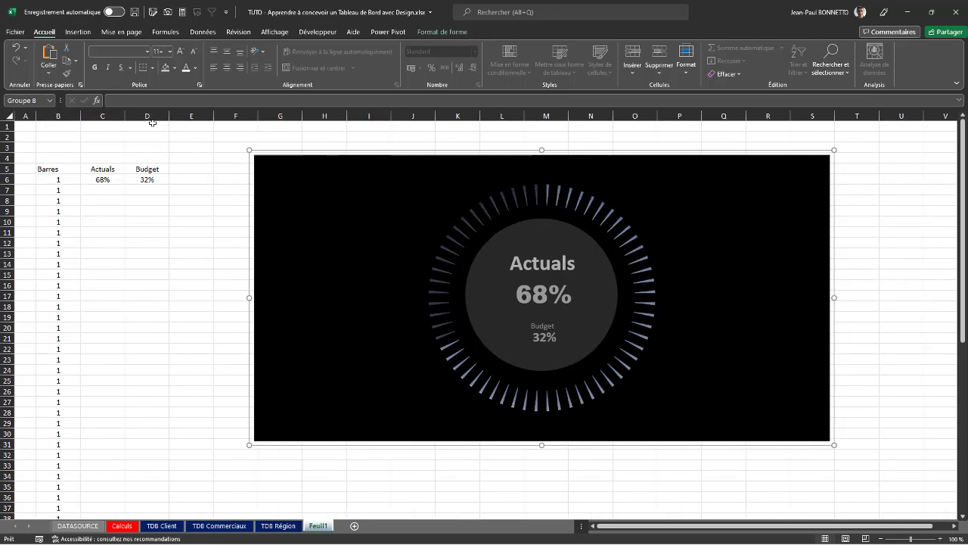
Narrow column E and fill the cells F1:U37 around the chart with black
mouse_move(213, 116)
left_mouse_down()
mouse_move(178, 136)
mouse_move(194, 292)
mouse_move(461, 499)
mouse_move(824, 479)
mouse_move(873, 506)
left_mouse_up()
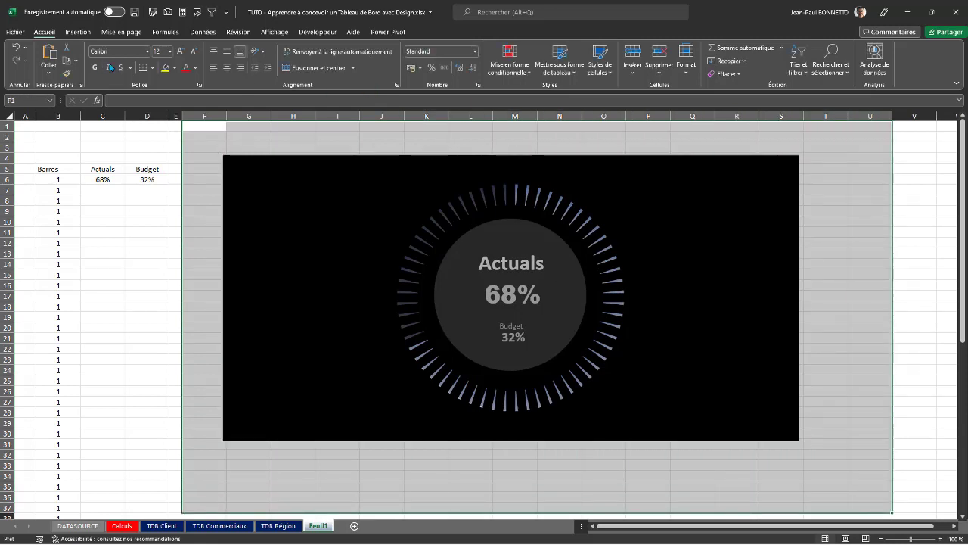
left_click(174, 68)
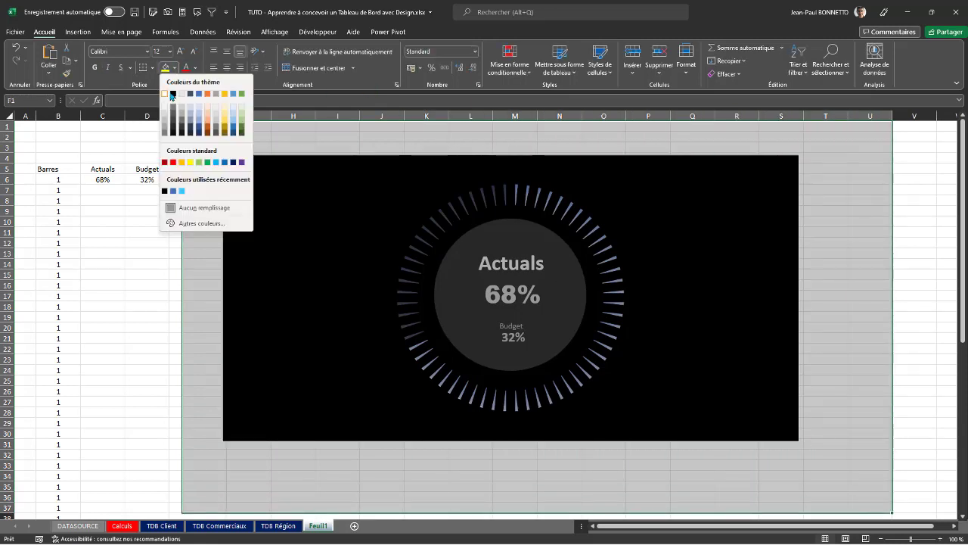
left_click(173, 94)
left_click(130, 142)
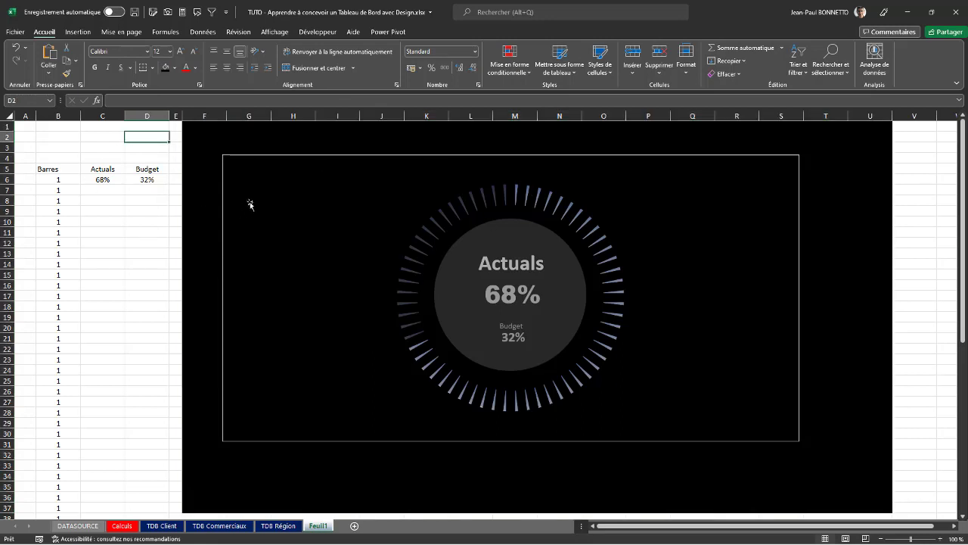
Remove the outline from the chart area of the ring chart inside the group
left_click(320, 155)
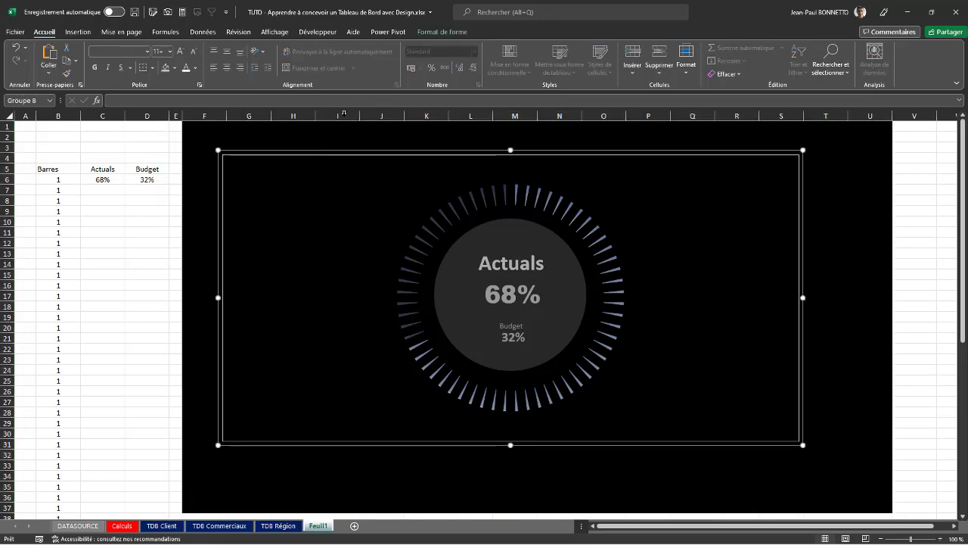
left_click(328, 157)
left_click(517, 32)
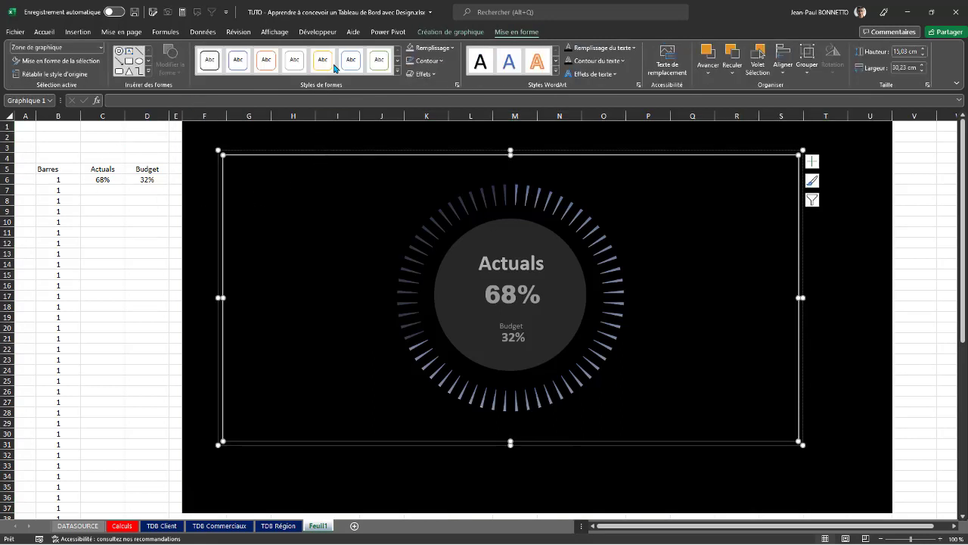
left_click(449, 64)
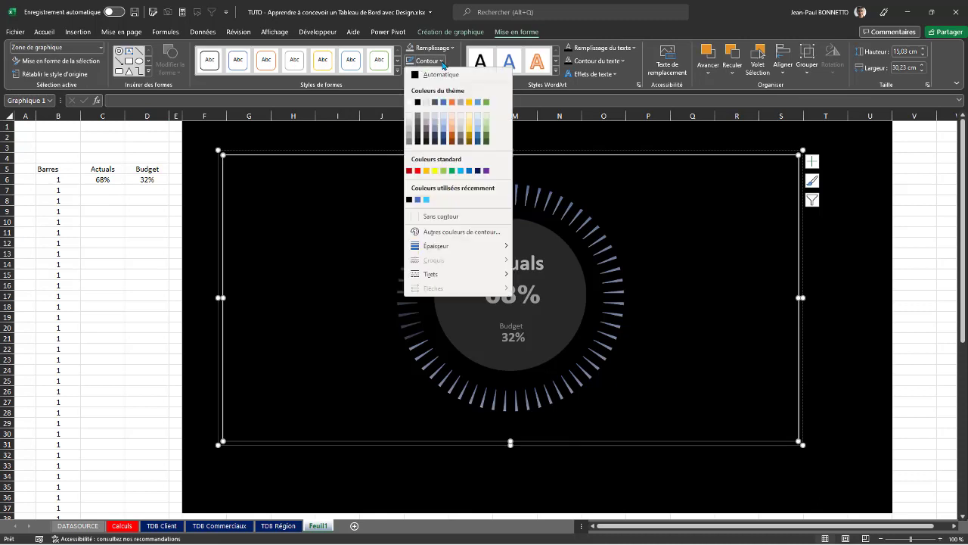
left_click(435, 217)
left_click(127, 140)
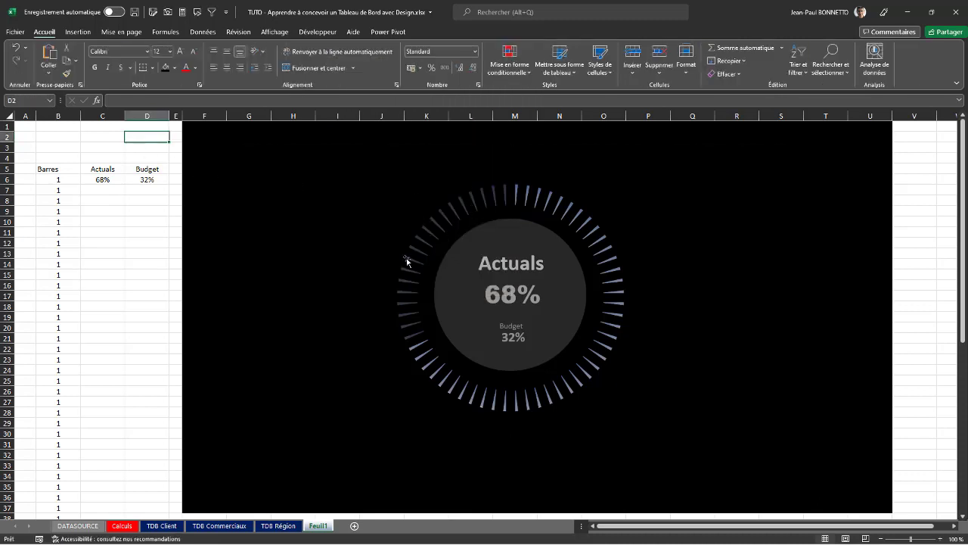
Move the grouped chart slightly down and to the right within the black background
left_click(614, 193)
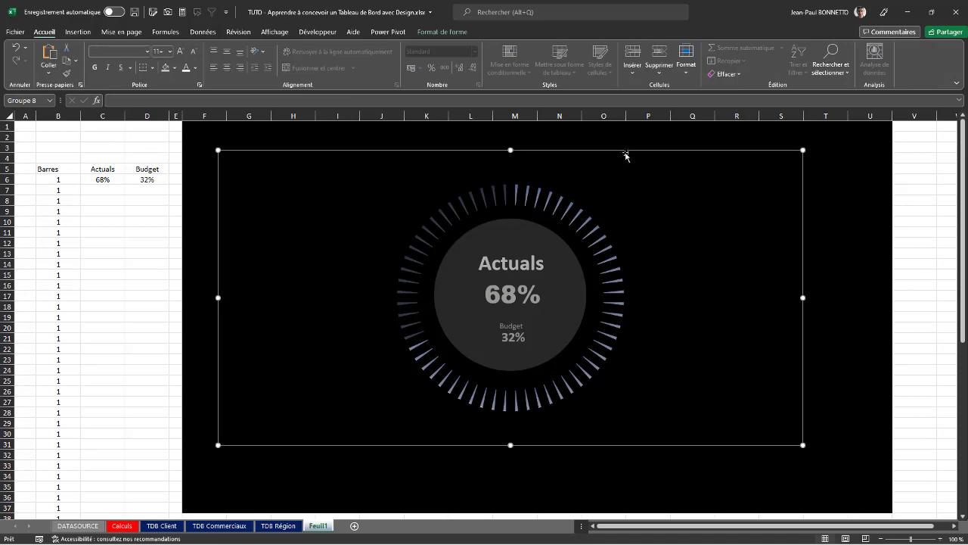
mouse_move(627, 156)
left_mouse_down()
mouse_move(614, 151)
mouse_move(611, 134)
mouse_move(634, 152)
mouse_move(624, 166)
left_mouse_up()
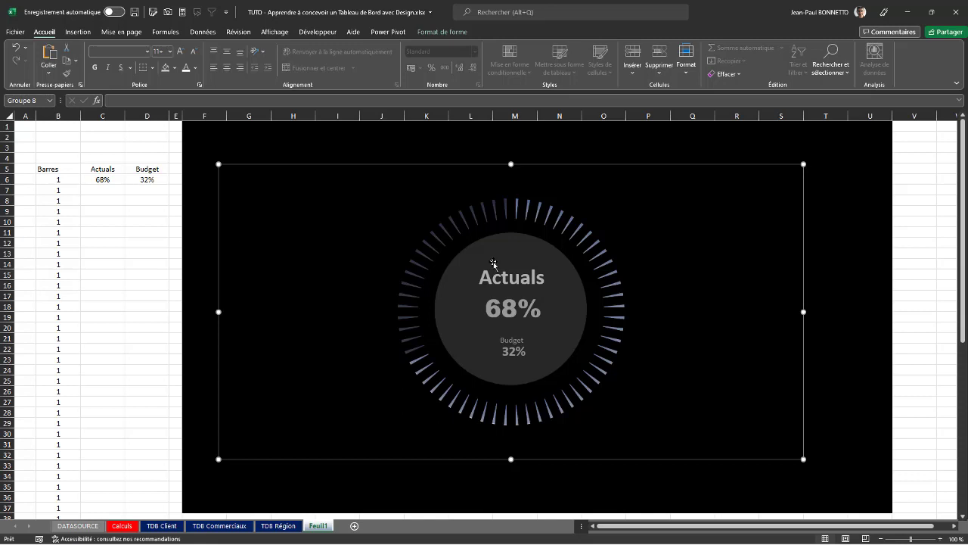
left_click_drag(576, 165, 598, 161)
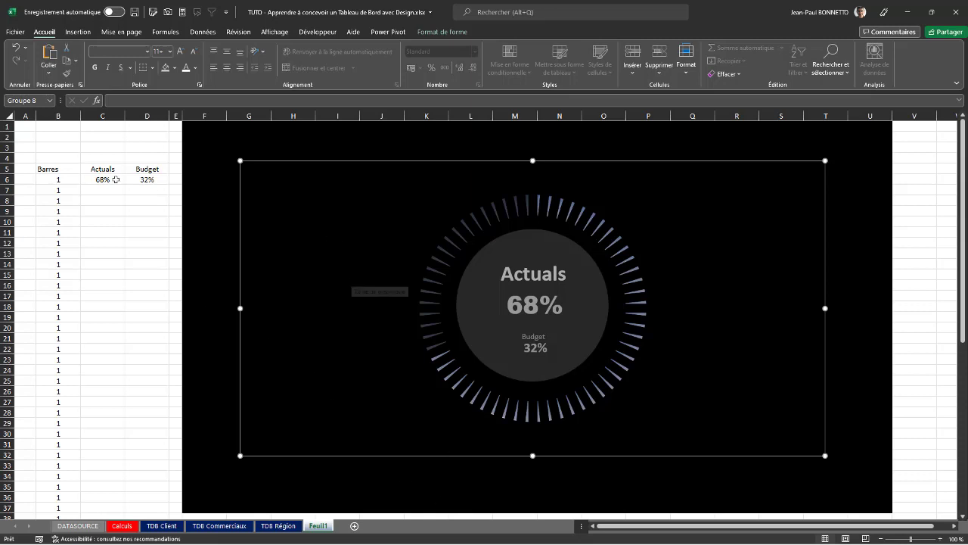
left_click_drag(43, 177, 58, 307)
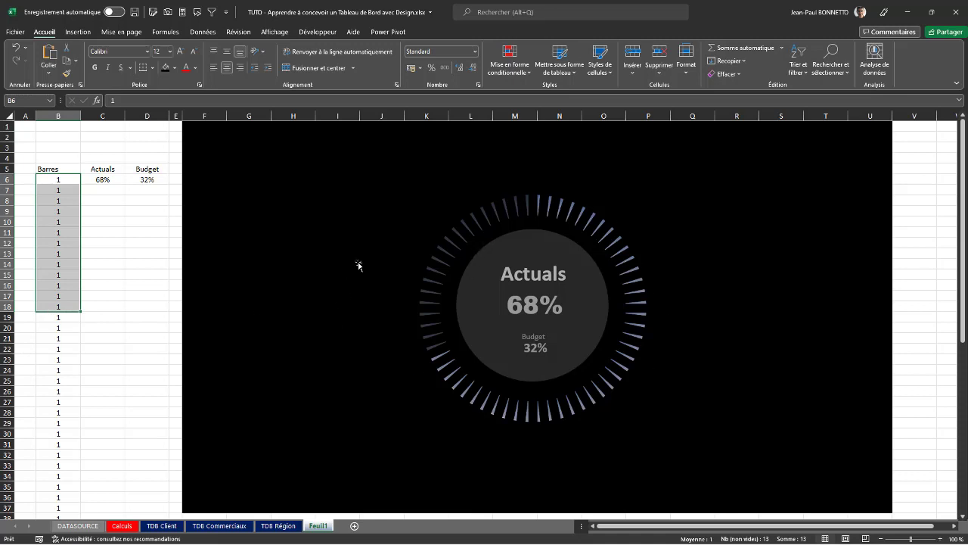
left_click(112, 179)
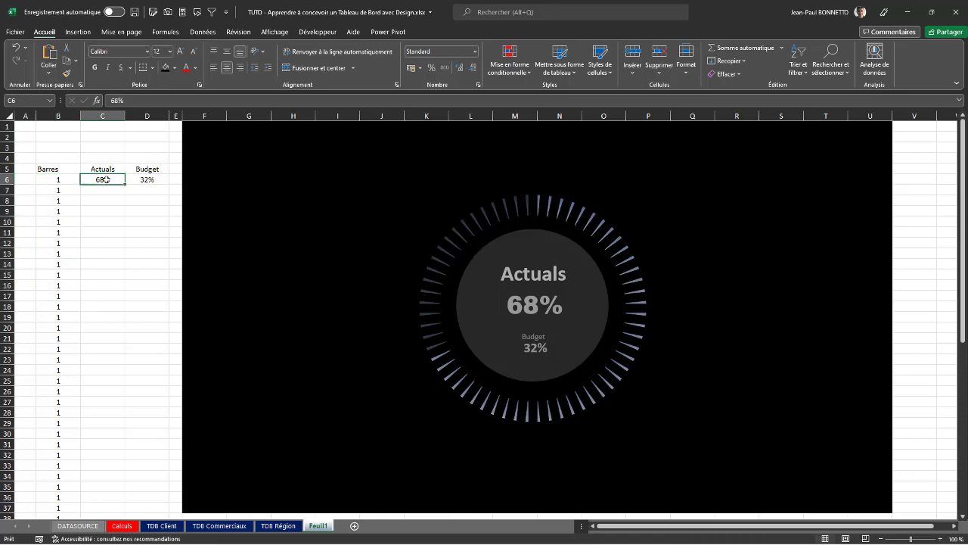
mouse_move(116, 184)
left_mouse_down()
mouse_move(147, 181)
mouse_move(116, 180)
left_mouse_up()
left_click(107, 296)
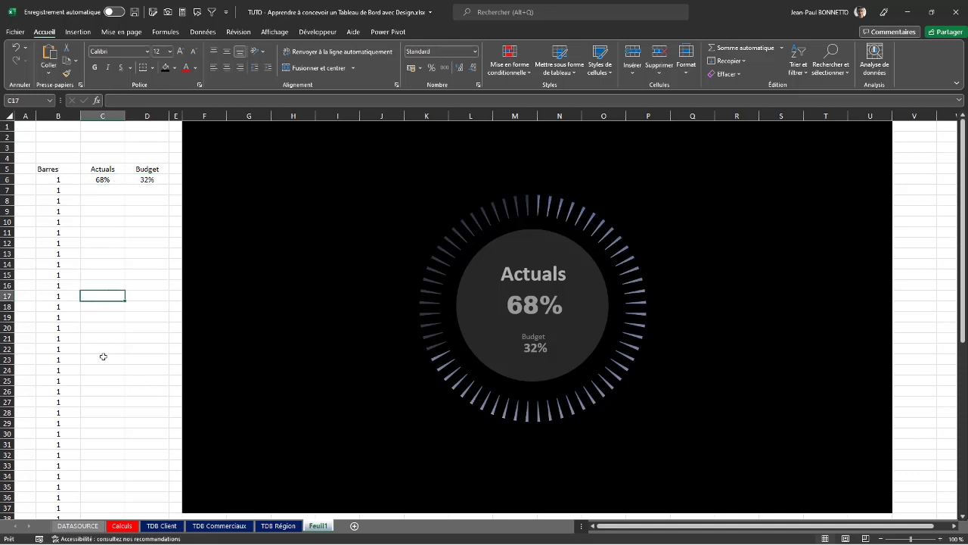
View the ring charts on the TDB Commerciaux and TDB Région dashboards and return to Feuil1
left_click(219, 526)
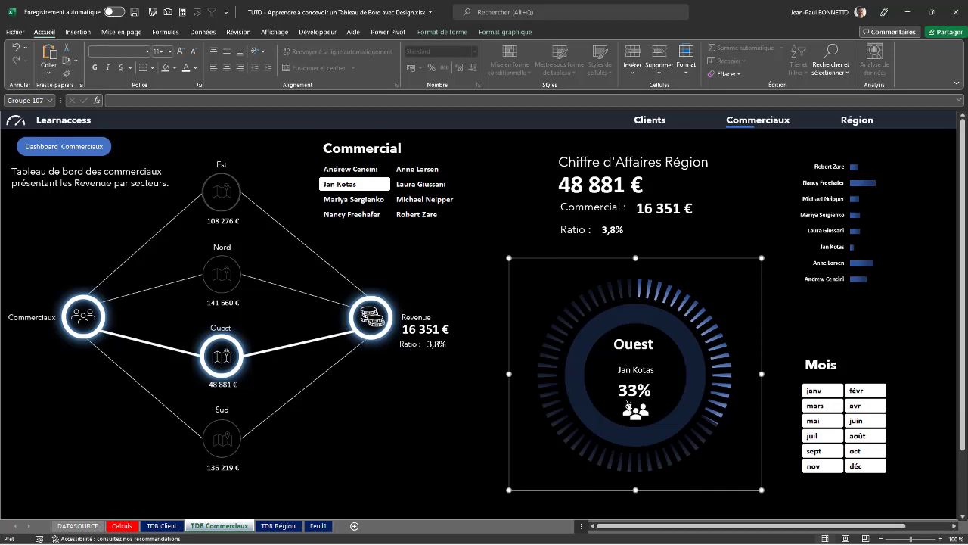
left_click(278, 525)
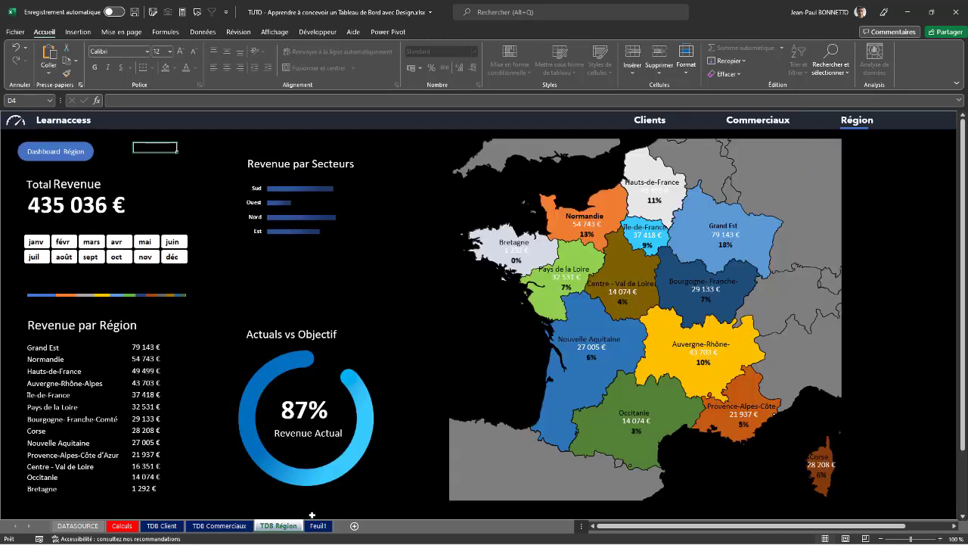
left_click(317, 525)
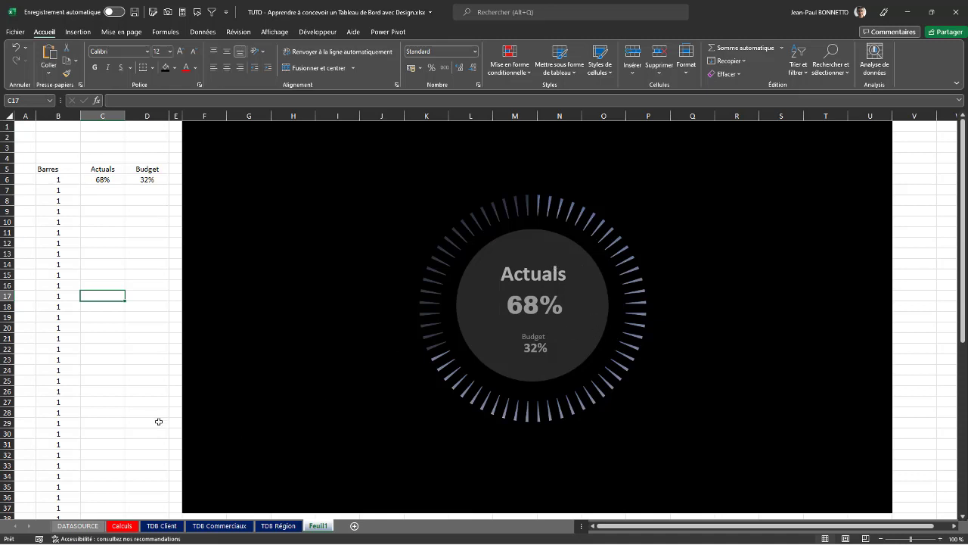
left_click(107, 247)
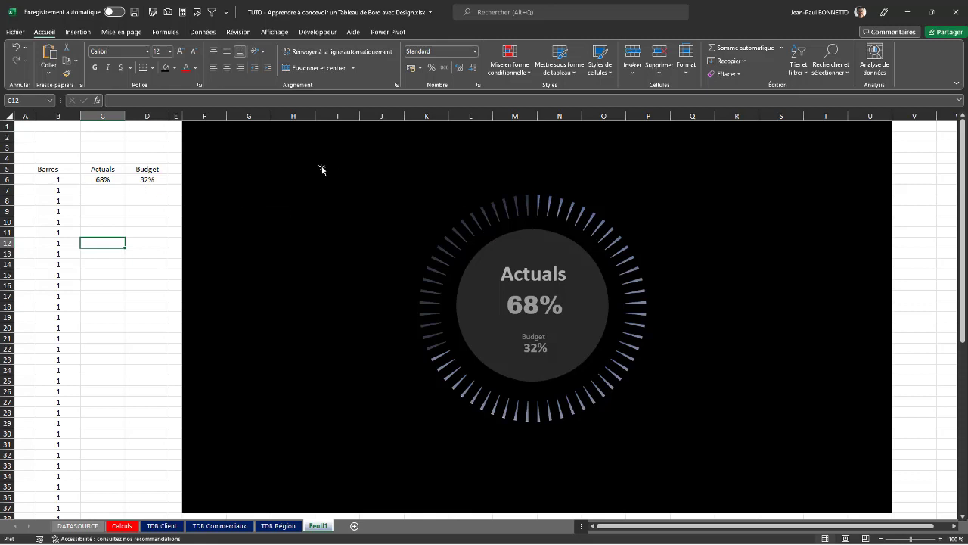
Set the Actuals value in C6 to 56%
left_click(280, 167)
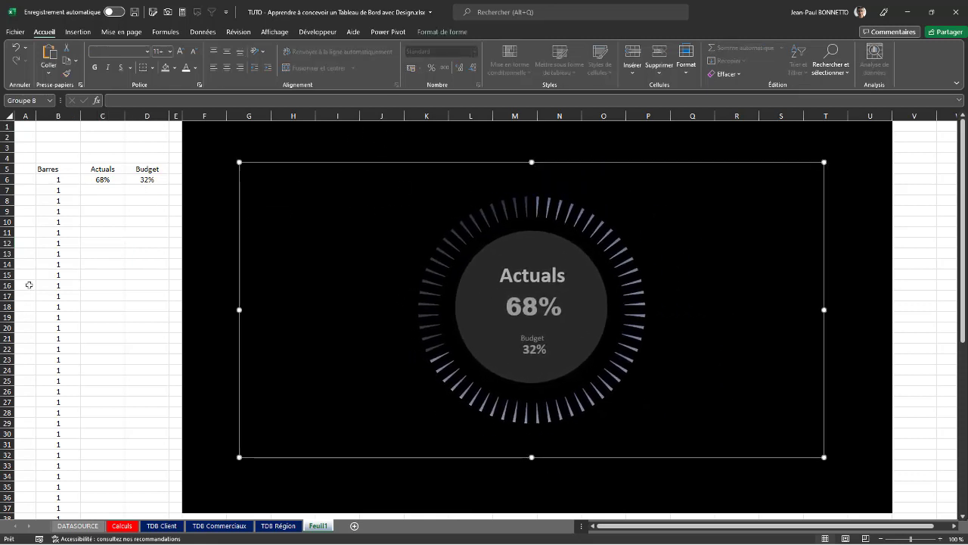
left_click(102, 232)
left_click(112, 178)
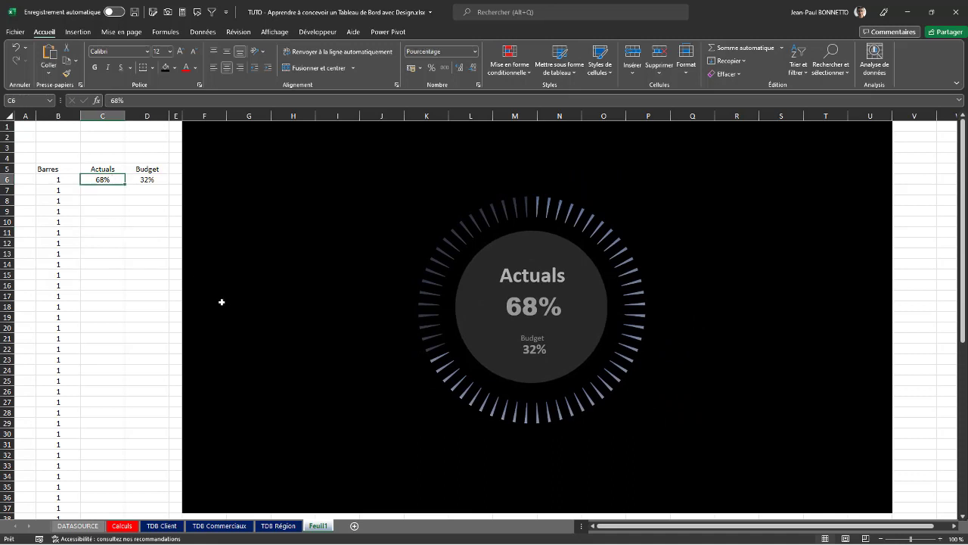
type("56%")
key("Return")
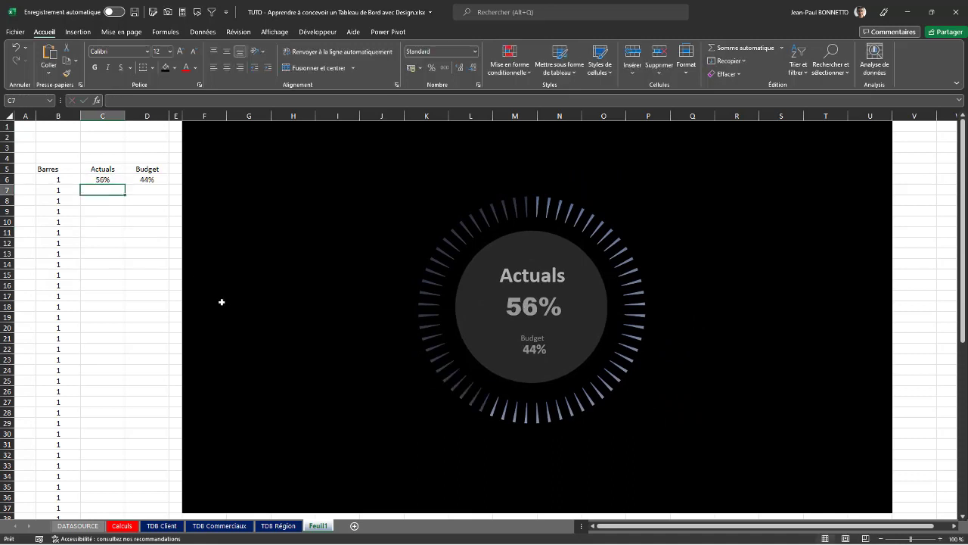
left_click(113, 220)
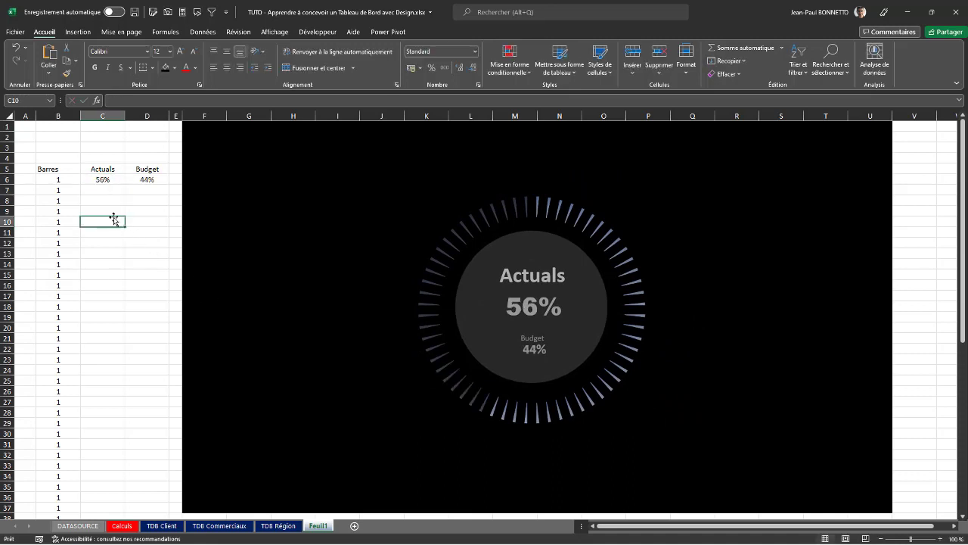
left_click(100, 147)
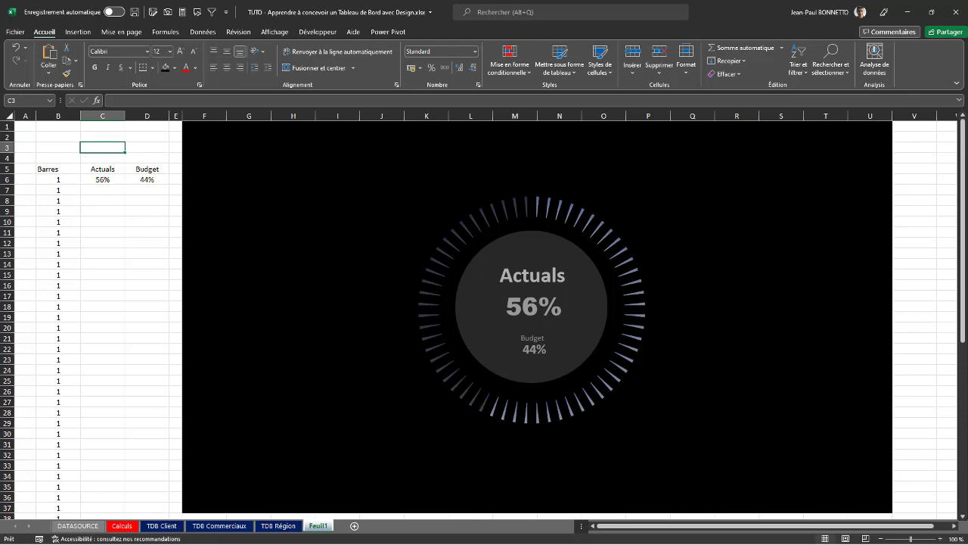
Select all months from janv to déc in the TDB Client dashboard's month slicer and return to Feuil1
left_click(278, 526)
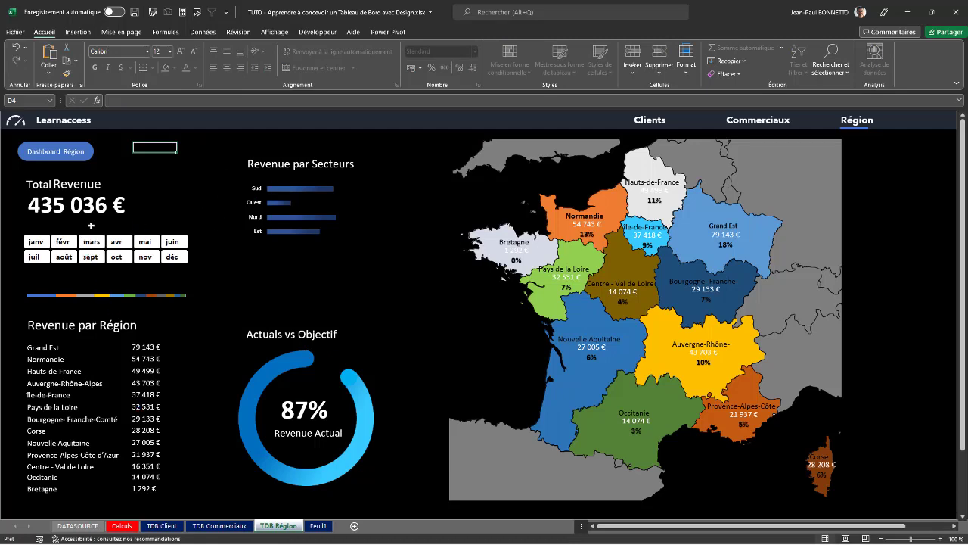
left_click(162, 525)
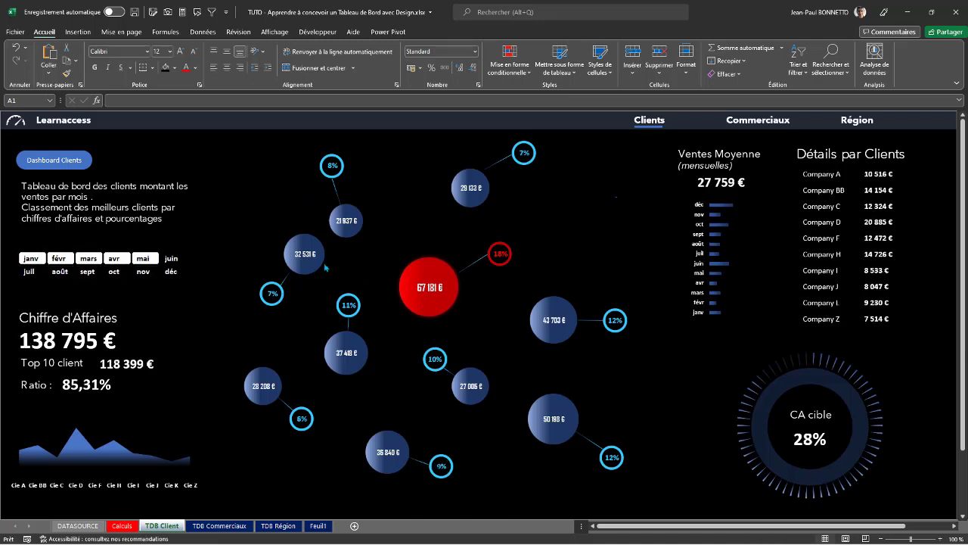
left_click_drag(117, 271, 170, 271)
left_click(29, 257)
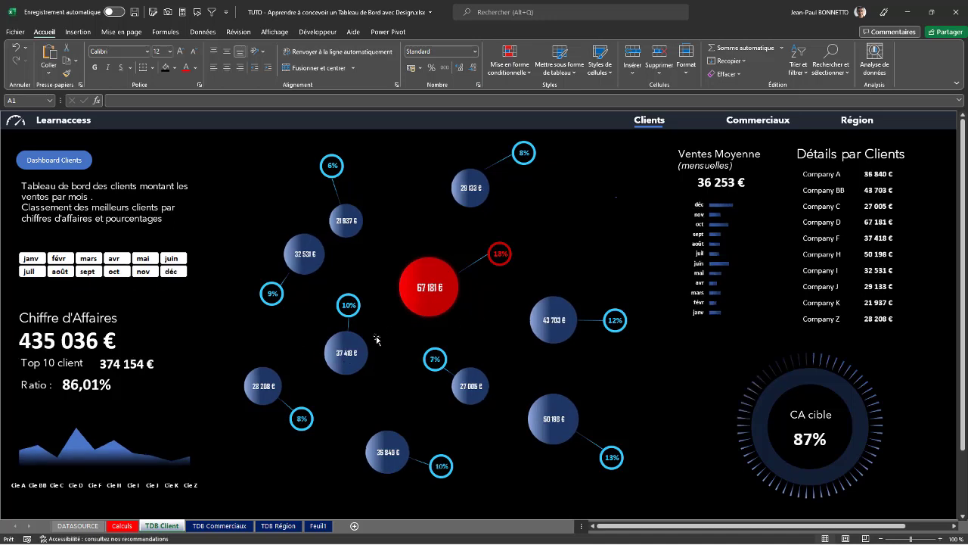
left_click(171, 270, "ctrl")
left_click(318, 525)
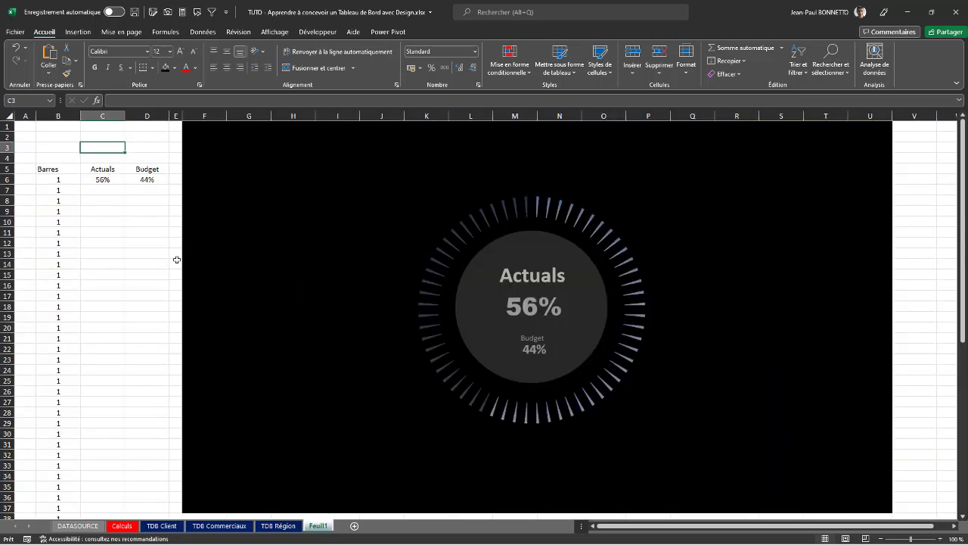
left_click(115, 252)
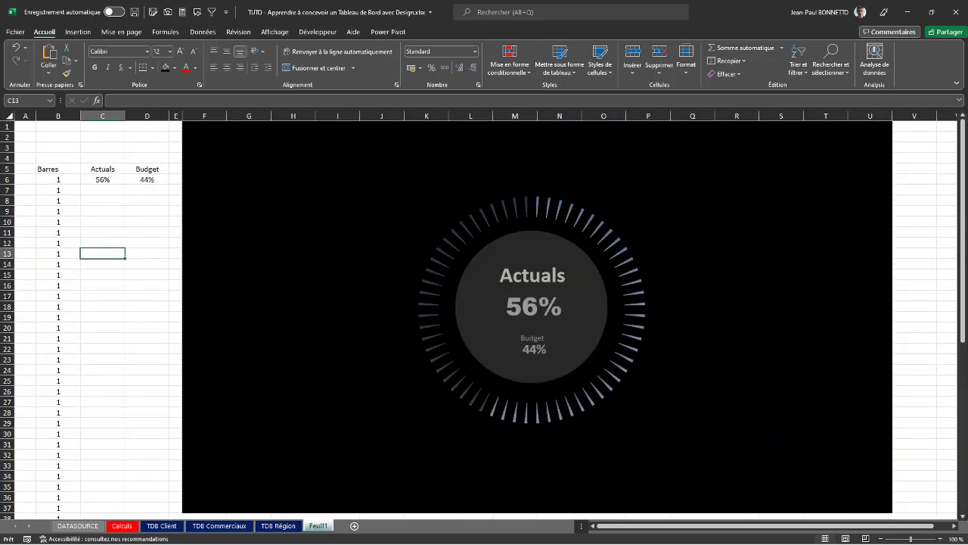